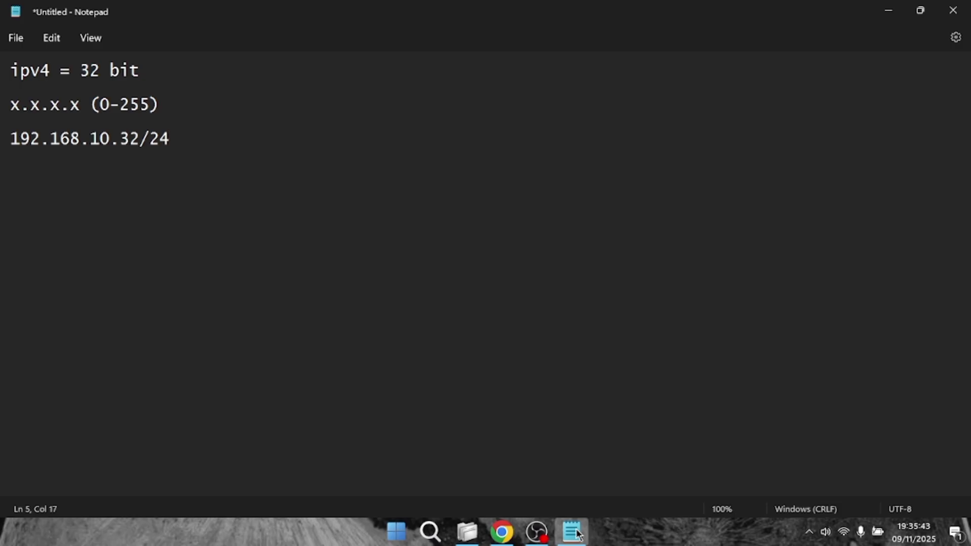
- Append "= prefix (total ip yang bisa di pakai)" to the 192.168.10.32/24 line
type("= prefi")
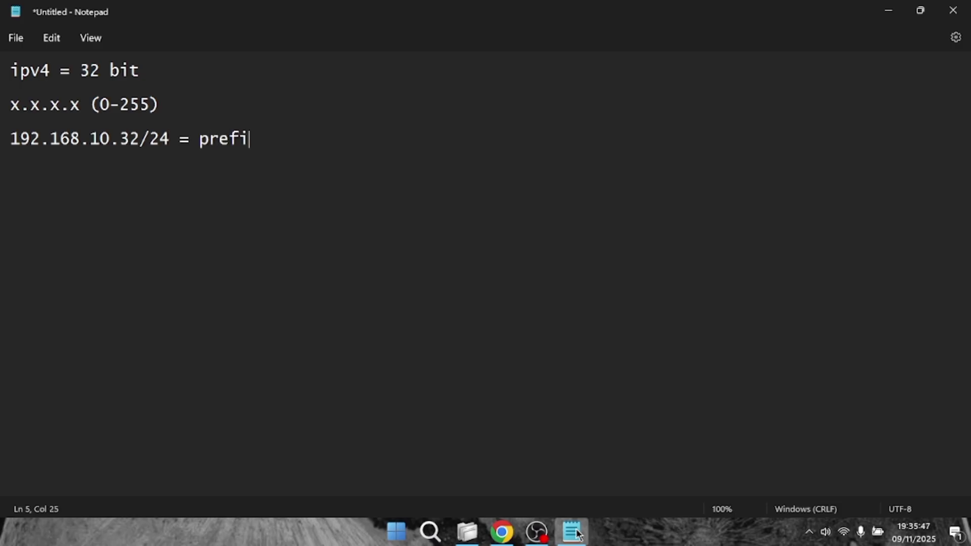
type("x (total")
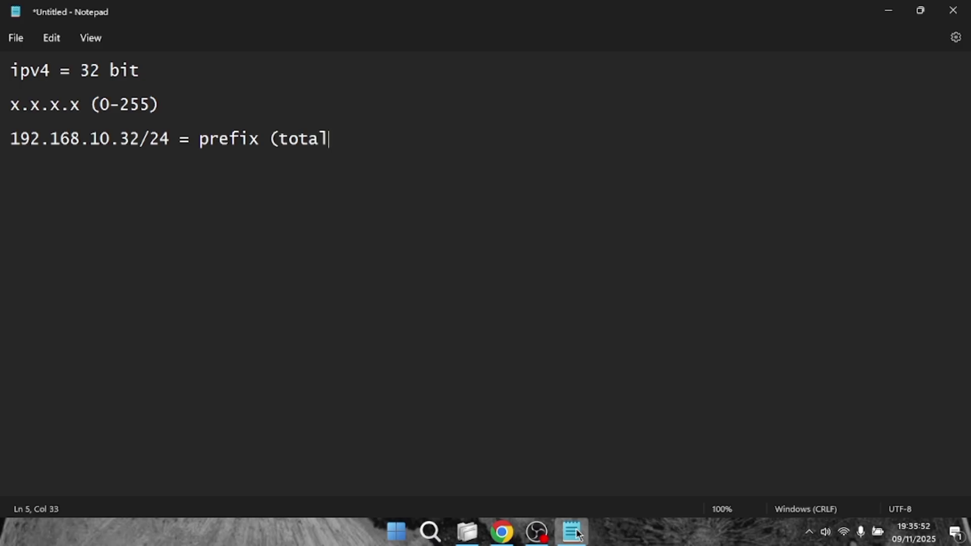
type(" ip yang")
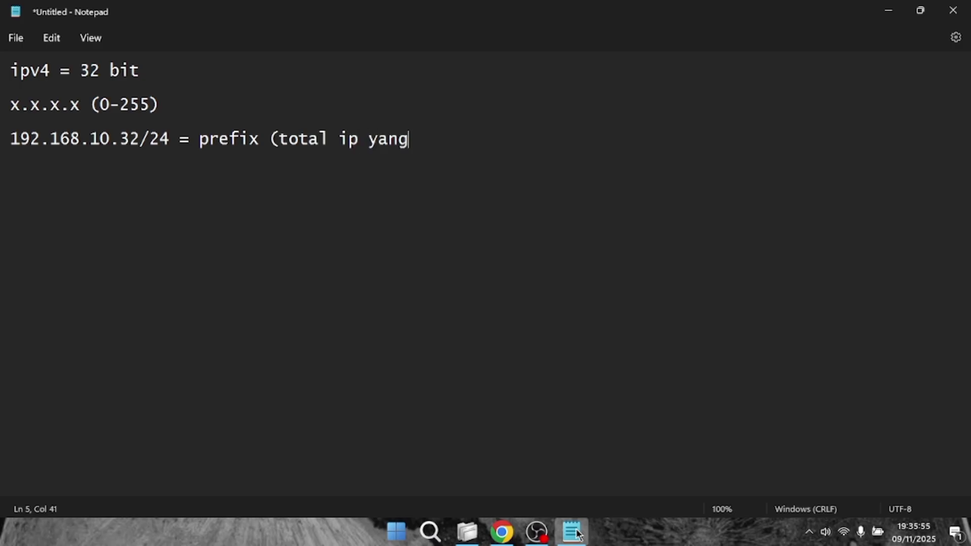
key("BackSpace")
key("BackSpace")
type("bosa")
key("BackSpace")
key("BackSpace")
key("BackSpace")
type("isa di pakai")
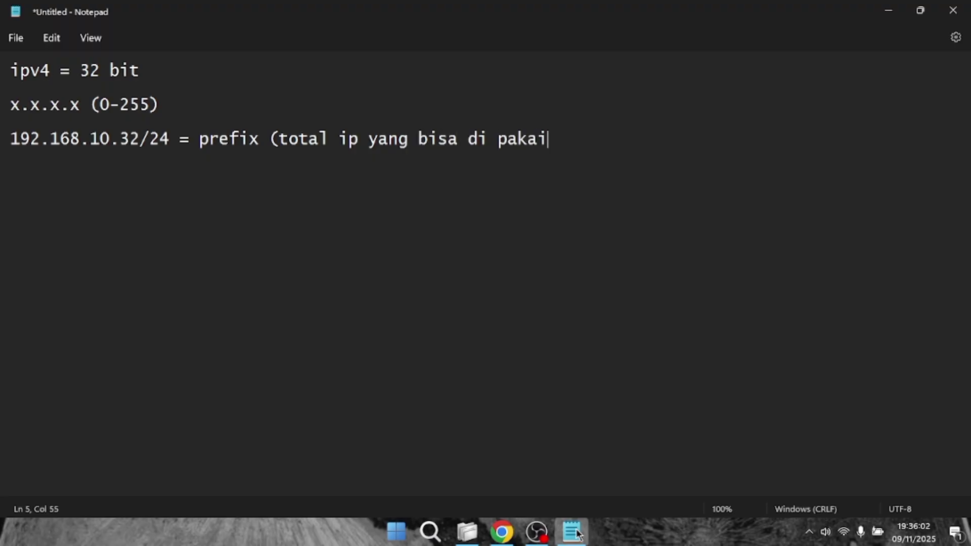
type(")")
- Add the heading "subneting" below the prefix note, with the example address 192.168.10.32/24 beneath it
key("Return")
type("subneting")
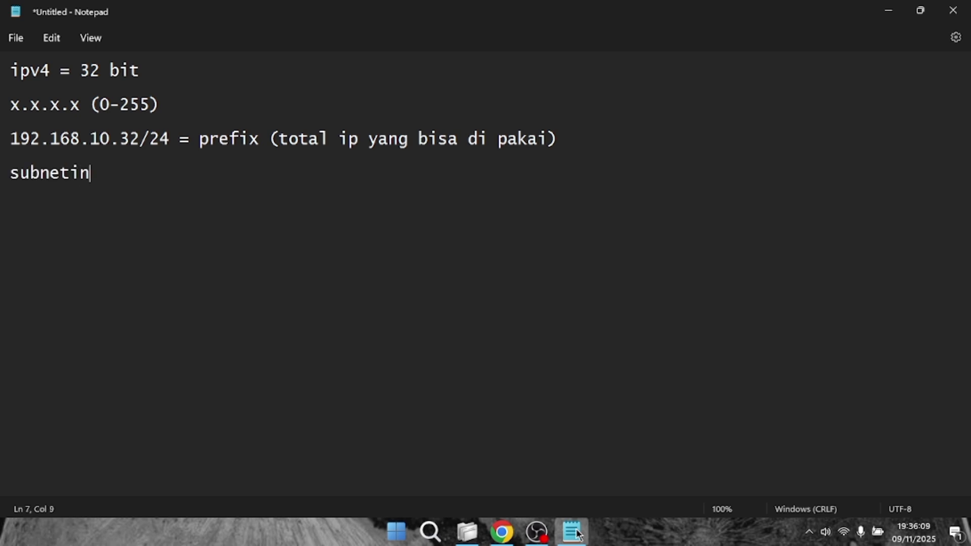
key("Return")
key("Return")
type("192.168.10.32/24")
key("Return")
key("Return")
- Write the formula "total ip = 32-prefix" under the example address, with "= 32-24" aligned on the line below
type("total i")
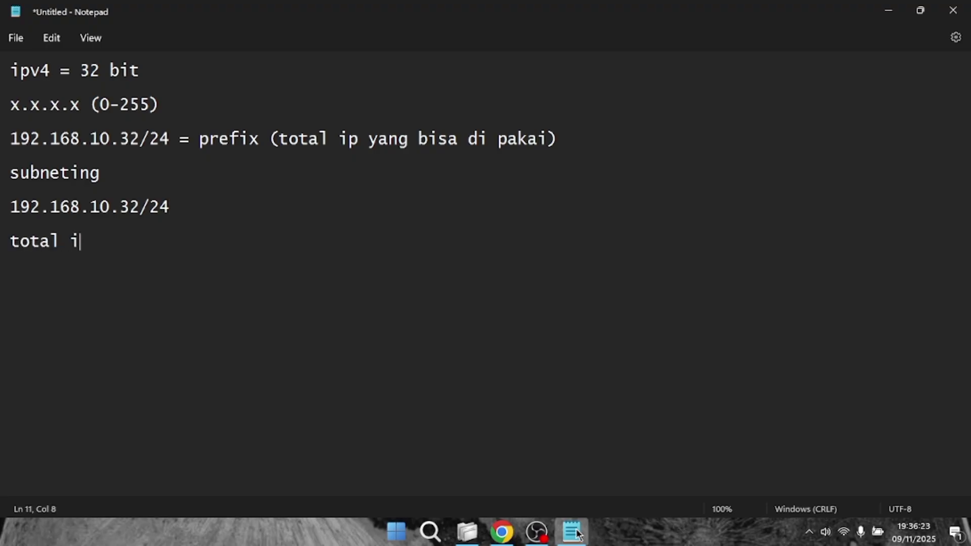
type("p  = 32")
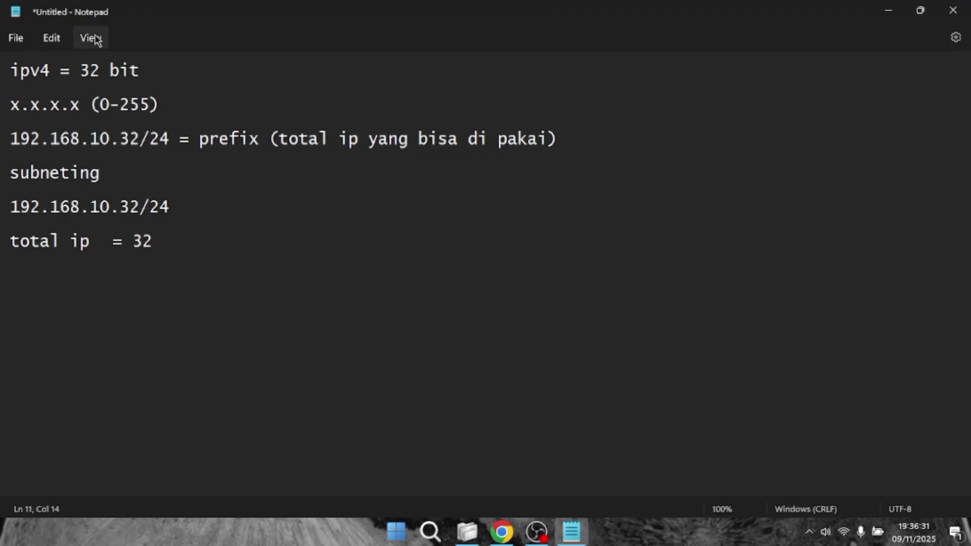
type("-prefix")
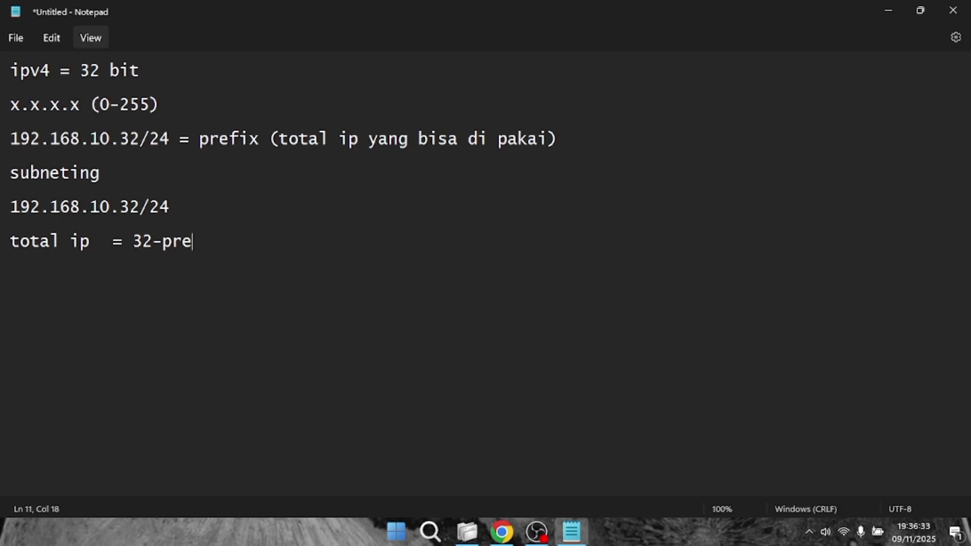
key("Return")
key("Tab")
key("Tab")
key("Tab")
type("= 32")
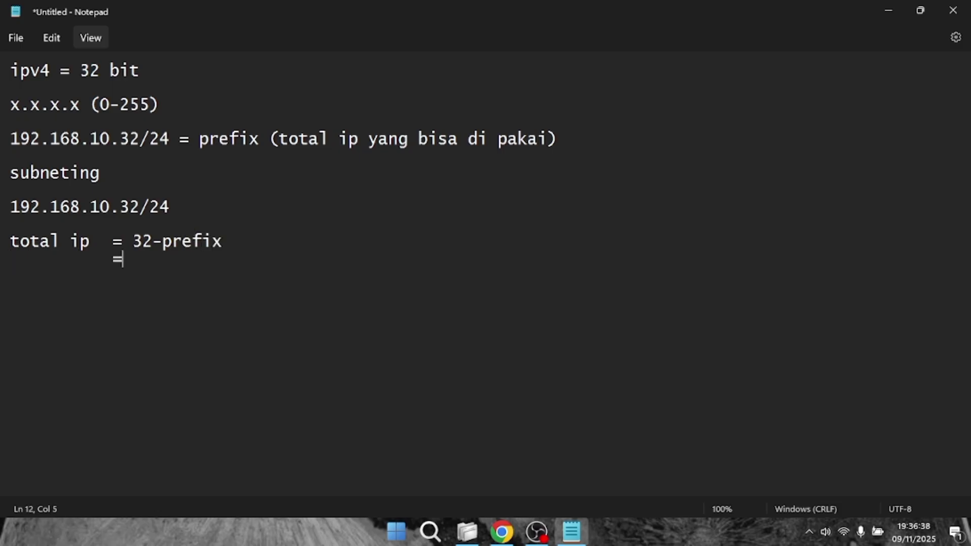
type("-24")
- Add the aligned result line "= 8" under "= 32-24" in the total ip calculation
key("Return")
key("Tab")
key("Tab")
key("Tab")
type("= ")
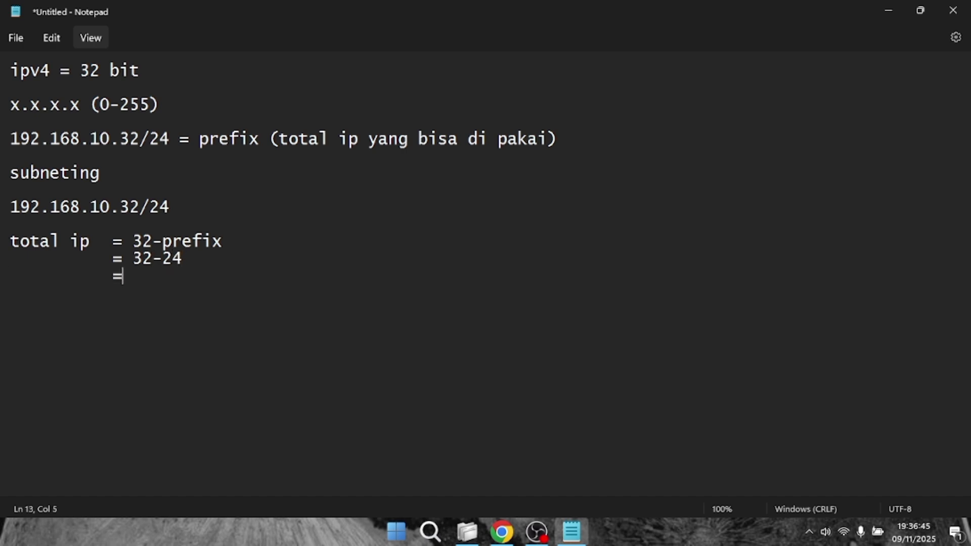
type("8")
- Continue the total ip calculation with the aligned line "= 2^8"
key("Return")
key("Return")
key("Tab")
key("Tab")
key("Tab")
type("= 2^8")
- Finish the total ip calculation with the aligned line "= 256", leaving a blank line after it
key("Return")
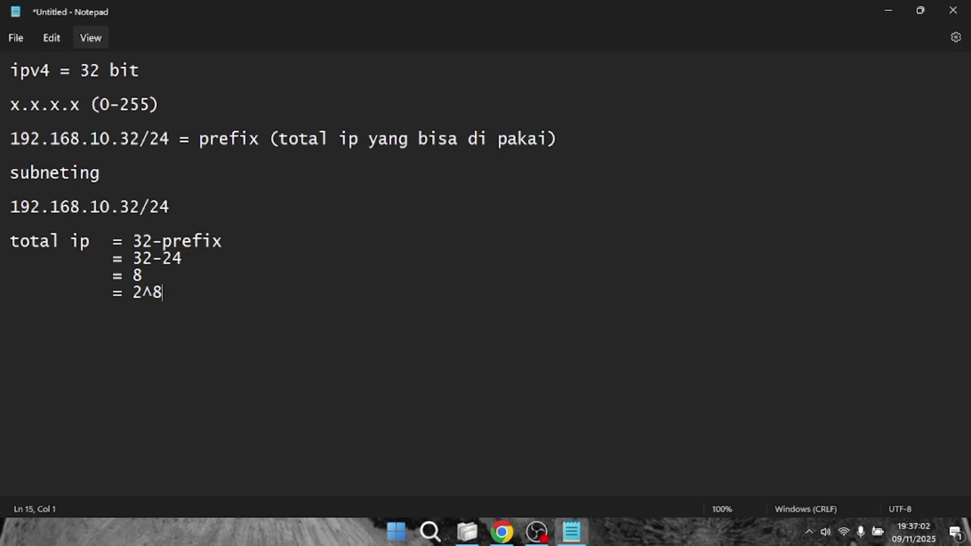
key("Tab")
key("Tab")
key("Tab")
key("Tab")
type("=25")
key("BackSpace")
key("BackSpace")
type("256")
key("Return")
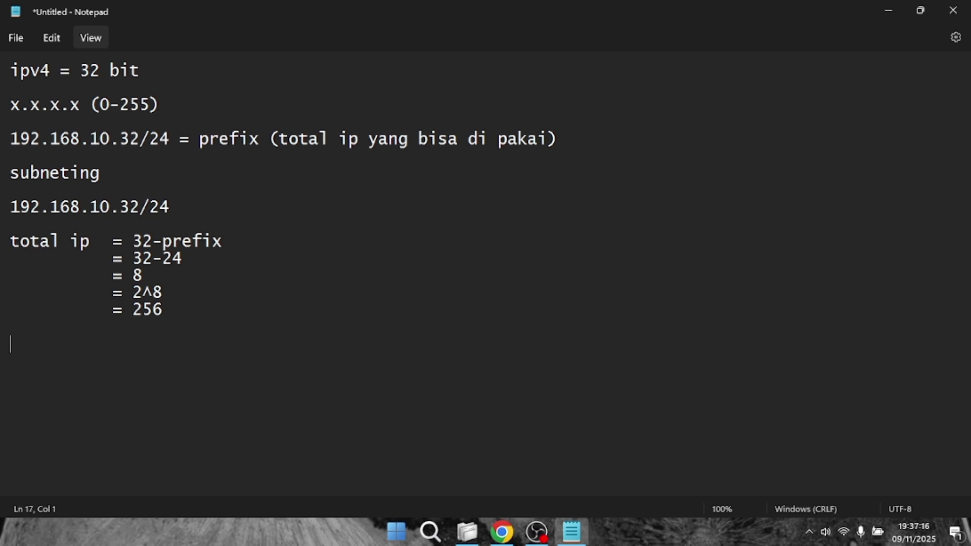
- Write the formula "subnetmask = 256-total ip" below the total ip calculation
type("subnetmask")
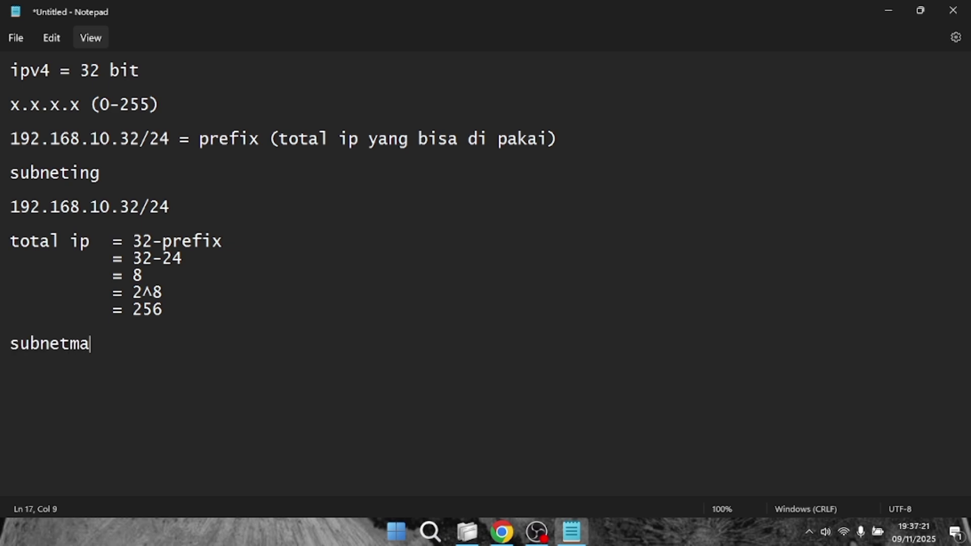
key("Tab")
type("= ")
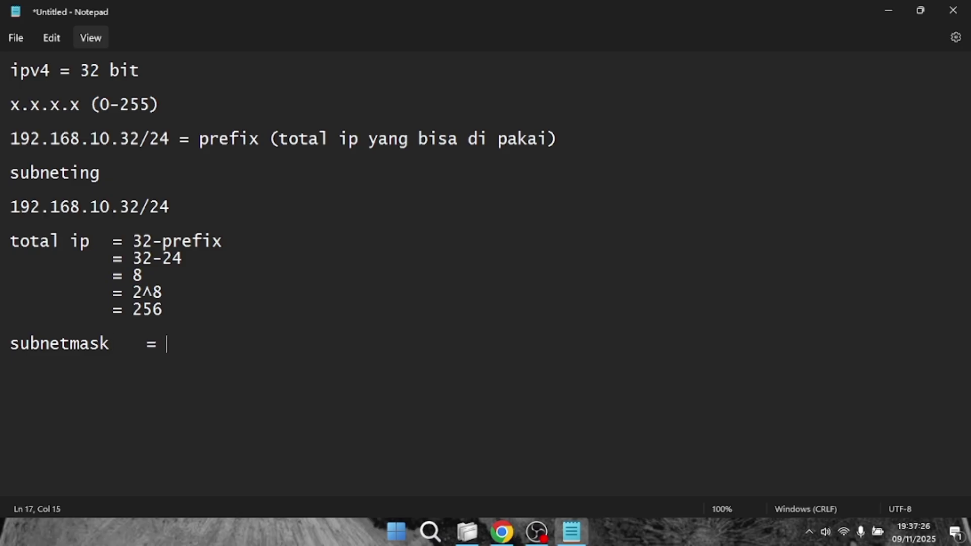
type("256-to")
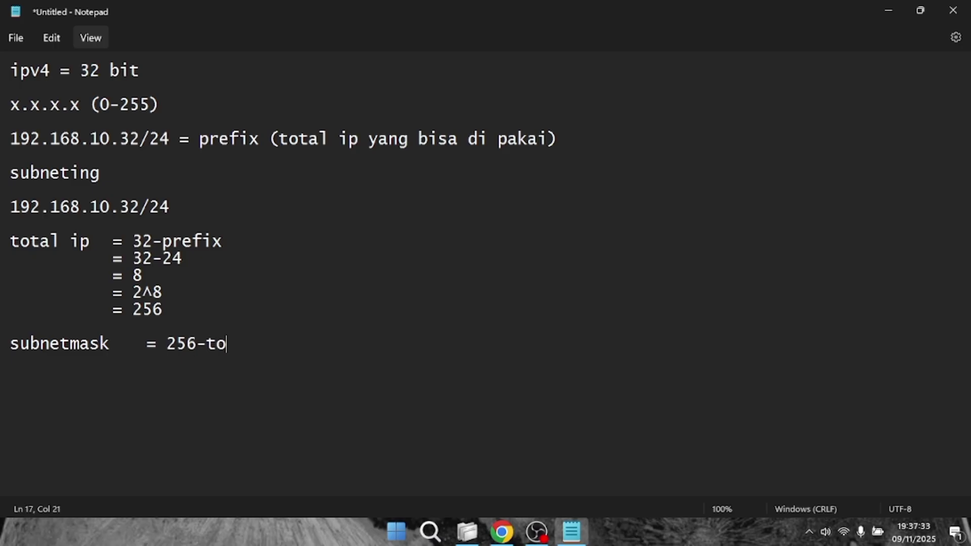
type("tal ip")
- Add the aligned line "= 256-256" under the subnetmask formula
key("Return")
key("Tab")
key("Tab")
key("Tab")
key("Tab")
type("= 25")
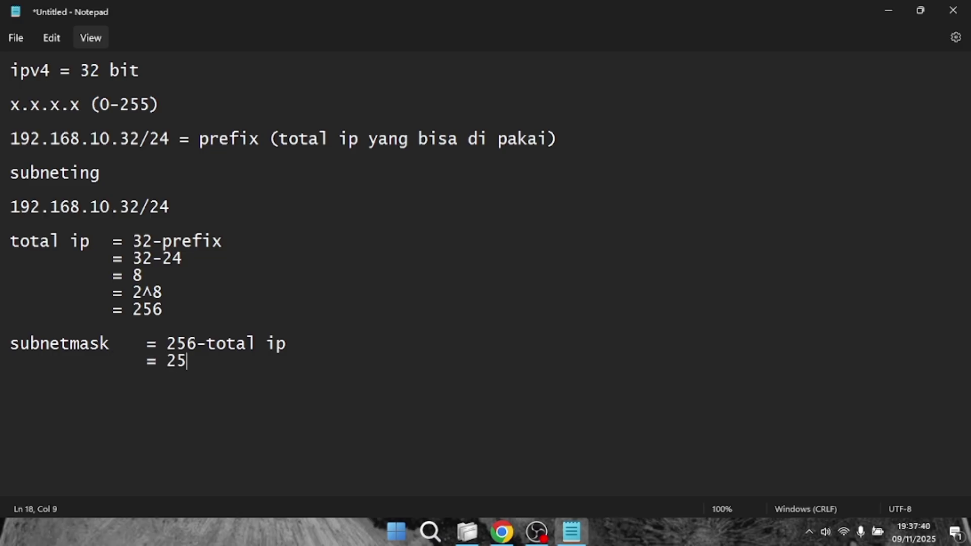
type("6-256")
- Complete the subnetmask calculation with the aligned line "= 0 (255.255.255.0)"
key("Return")
key("Tab")
key("Tab")
key("Tab")
key("Tab")
key("Tab")
key("BackSpace")
type("= ")
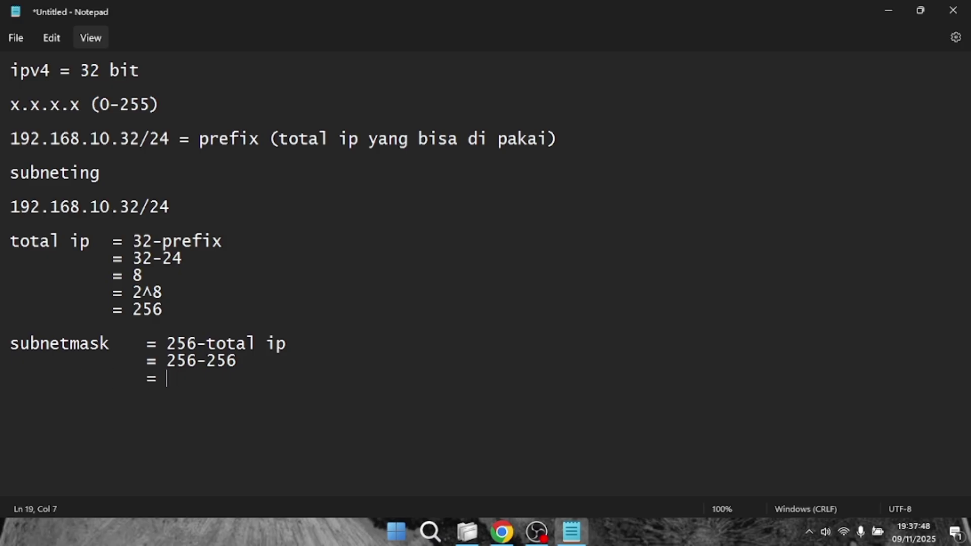
type("0 (255.255")
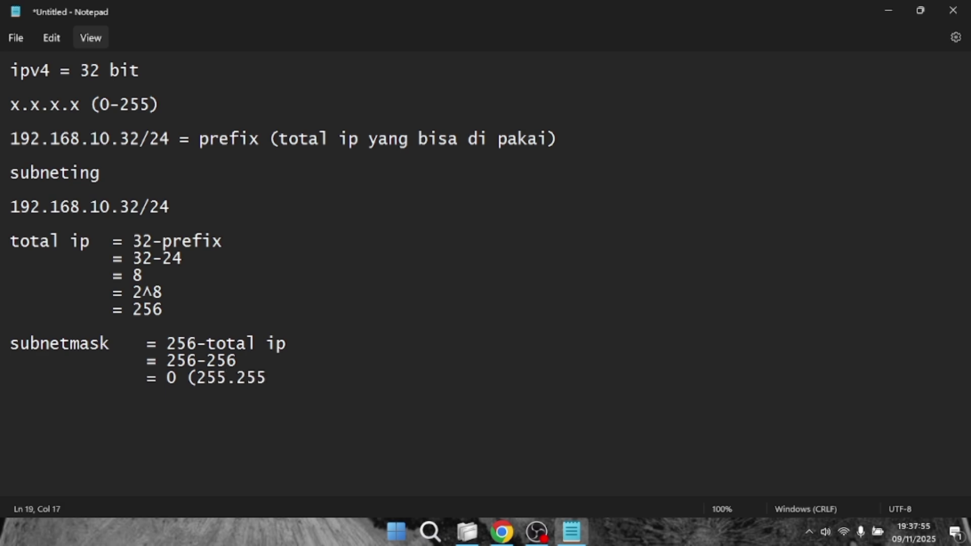
type(".255.0)")
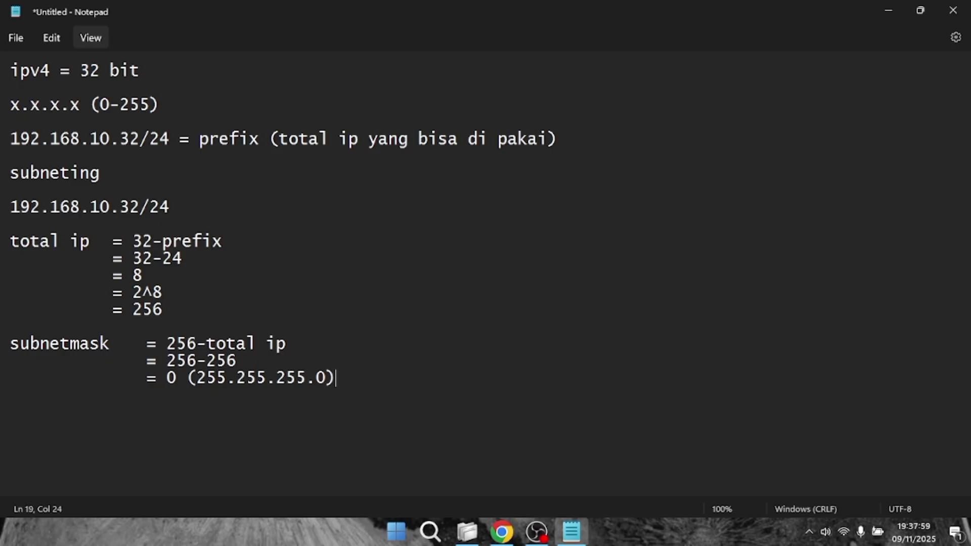
- Add the entry "ip network = 0" below the subnetmask calculation, separated by a blank line
key("Return")
key("Return")
type("ip network")
key("BackSpace")
key("Tab")
type("= 0")
key("Return")
key("Return")
- Add the entry "ip broadcast = 255" below the ip network entry
type("ip ")
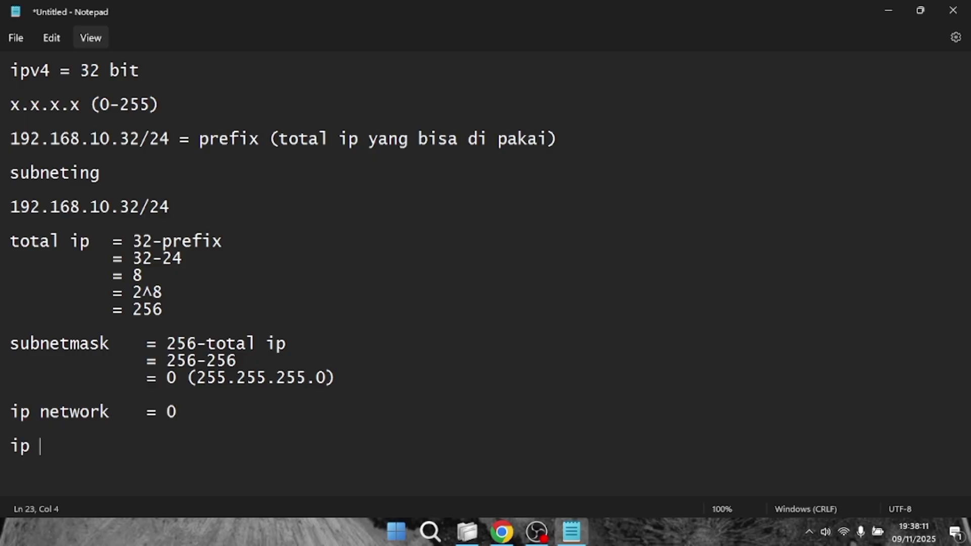
type("broadca")
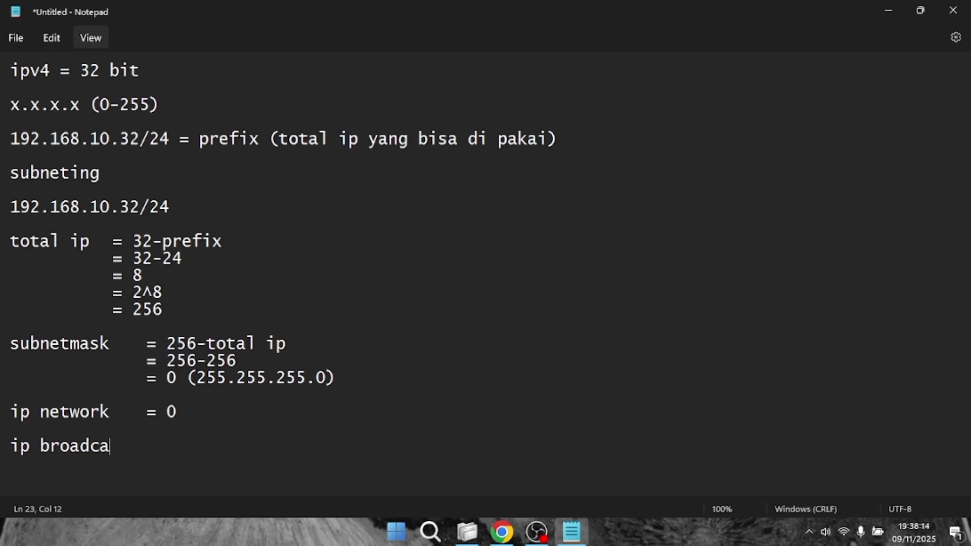
type("st  = ")
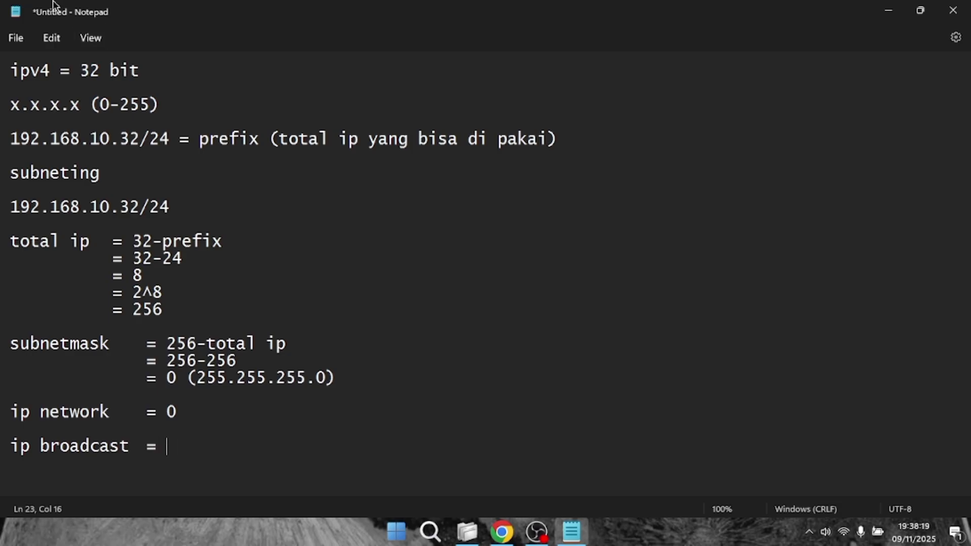
type("255")
key("Return")
key("Return")
- Add the entry "ip range = 1-254" below the ip broadcast entry
type("ip range")
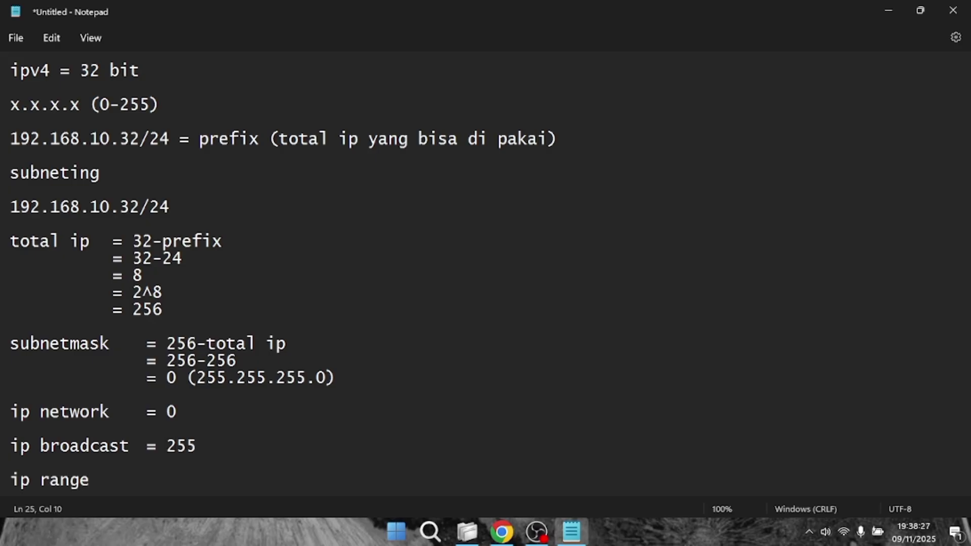
key("BackSpace")
key("Tab")
type("= 1-254")
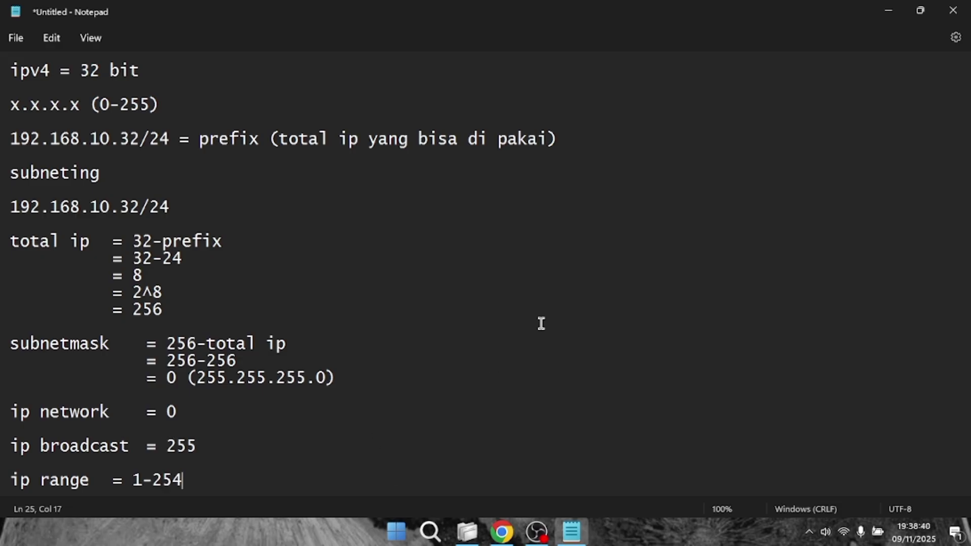
- Add the heading "Contoh soal" a few blank lines below the ip range entry
key("Return")
key("Return")
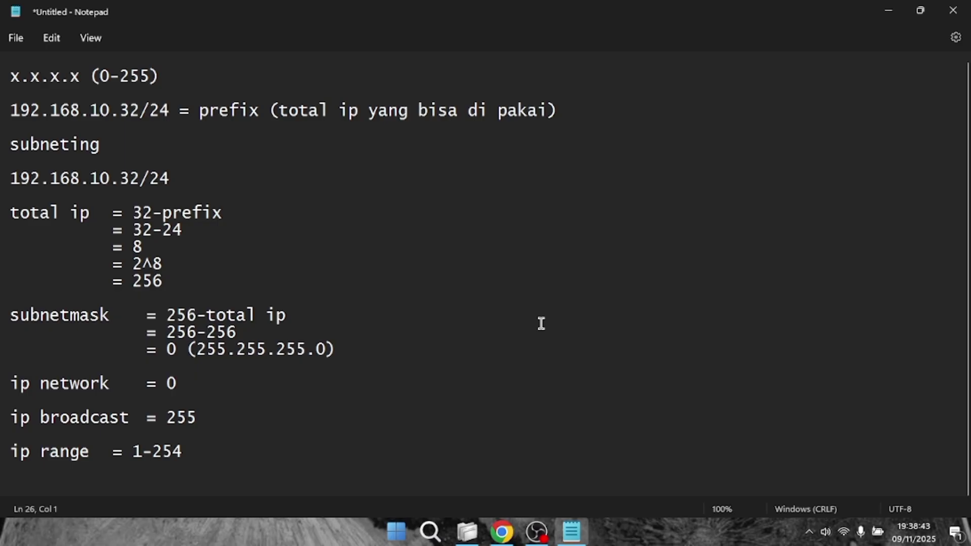
key("Return")
key("Return")
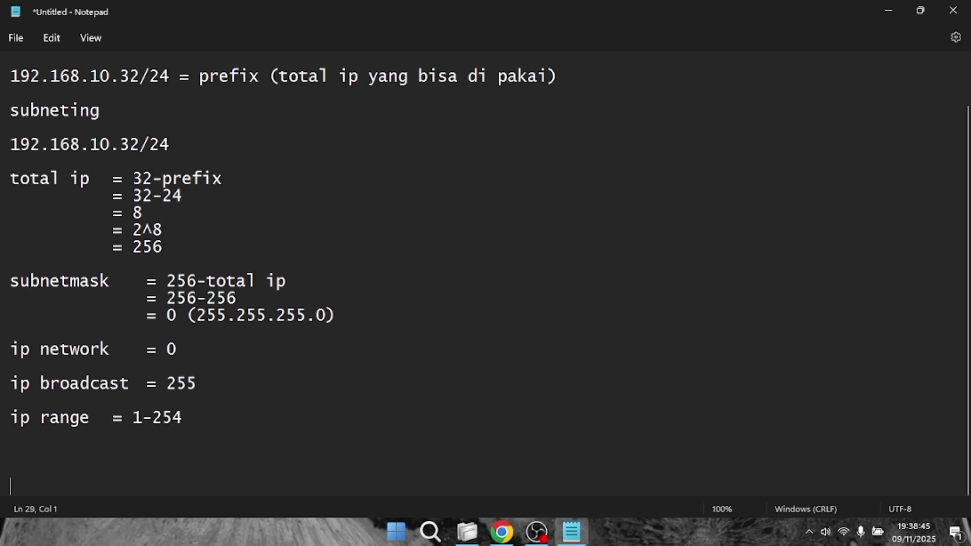
type("CON")
key("BackSpace")
key("BackSpace")
type("ontoh soal")
key("Return")
key("Return")
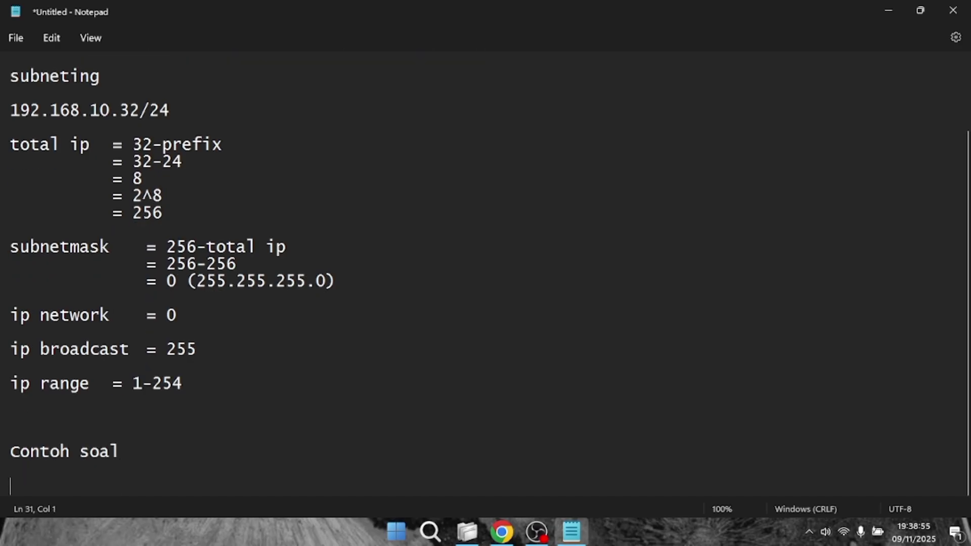
- Enter the practice address 172.168.1.5/26 under the "Contoh soal" heading
type("172.168.1.5/")
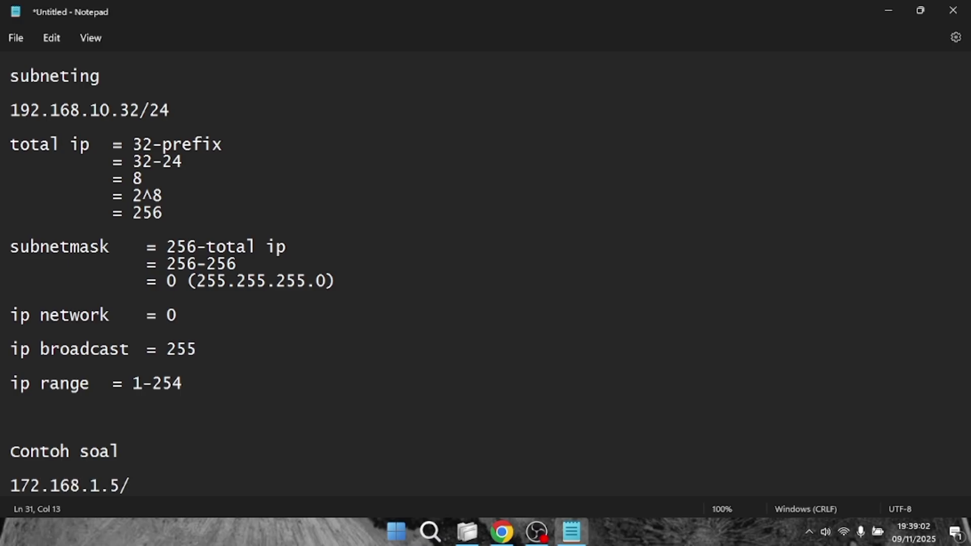
type("26")
key("Return")
key("Return")
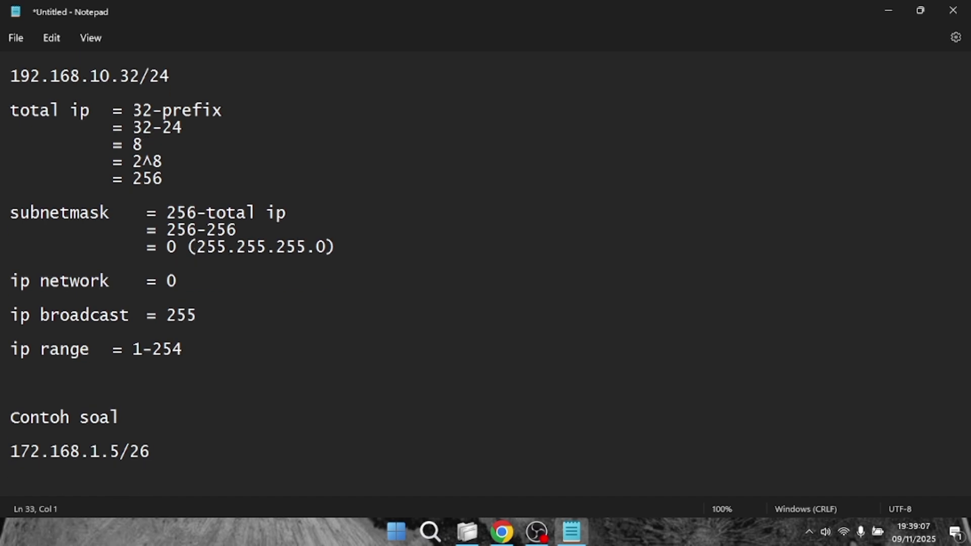
- Write "total ip = 32-26" under the practice address, with "= 6" aligned on the line below
type("total ip")
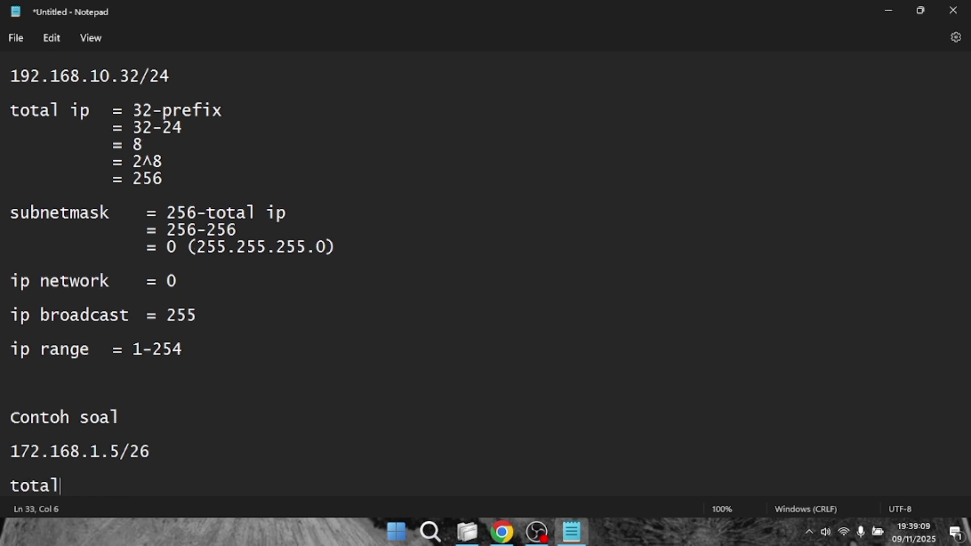
key("Tab")
key("Tab")
key("BackSpace")
type("= 32-26")
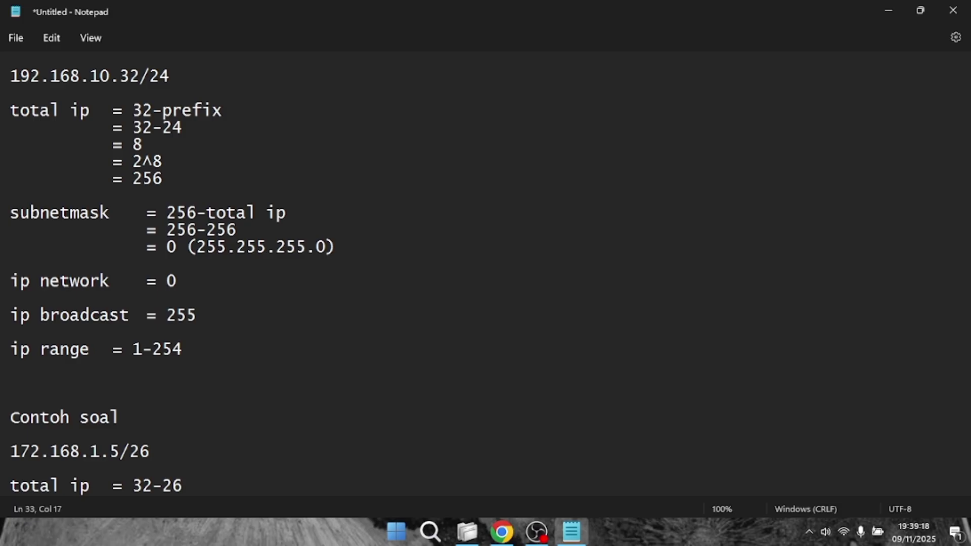
key("Return")
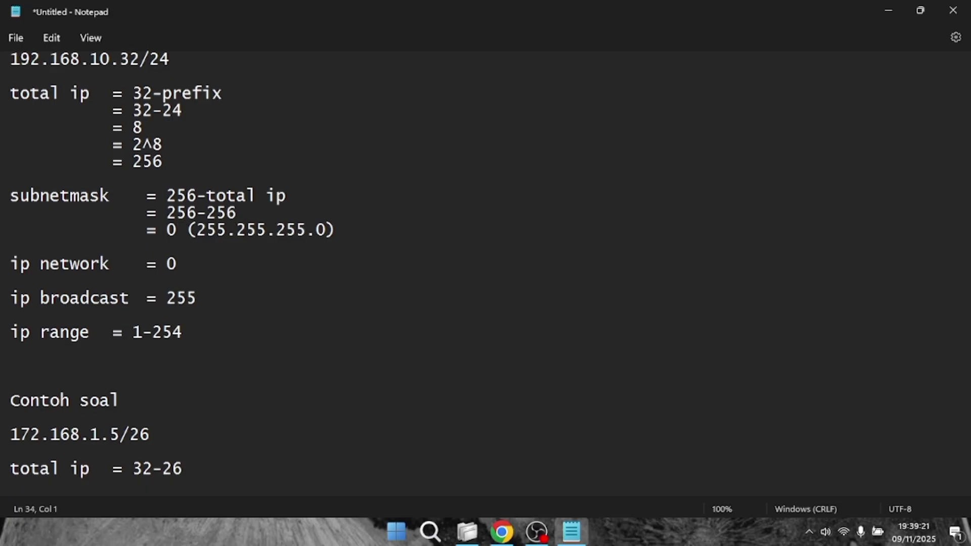
key("Tab")
key("Tab")
key("Tab")
type("= 6")
- Add the aligned line "= 2^6" to the practice problem's total ip calculation
key("Return")
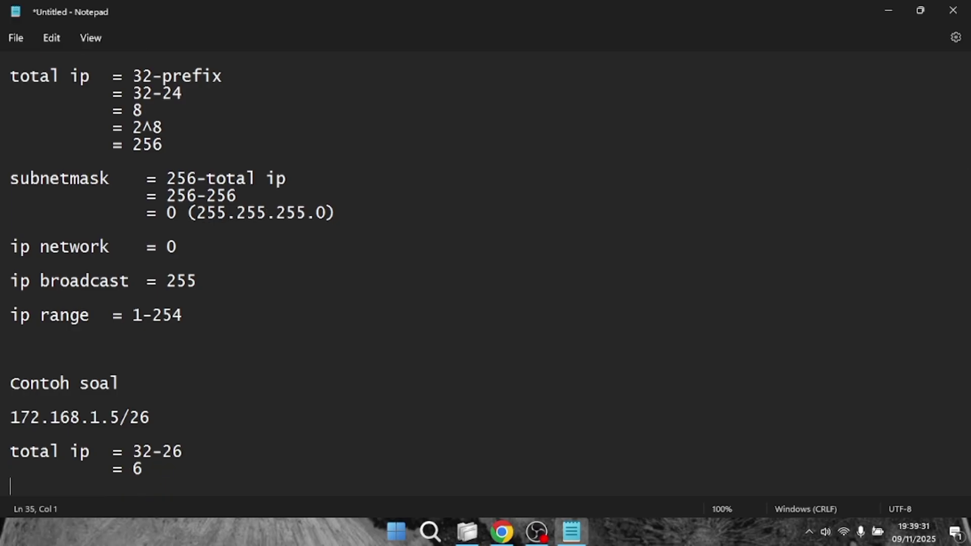
key("Tab")
key("Tab")
key("Tab")
type("2")
key("BackSpace")
type("=3")
key("BackSpace")
type("2^6")
- Finish the practice problem's total ip calculation with the aligned line "= 64"
key("Return")
key("Tab")
key("Tab")
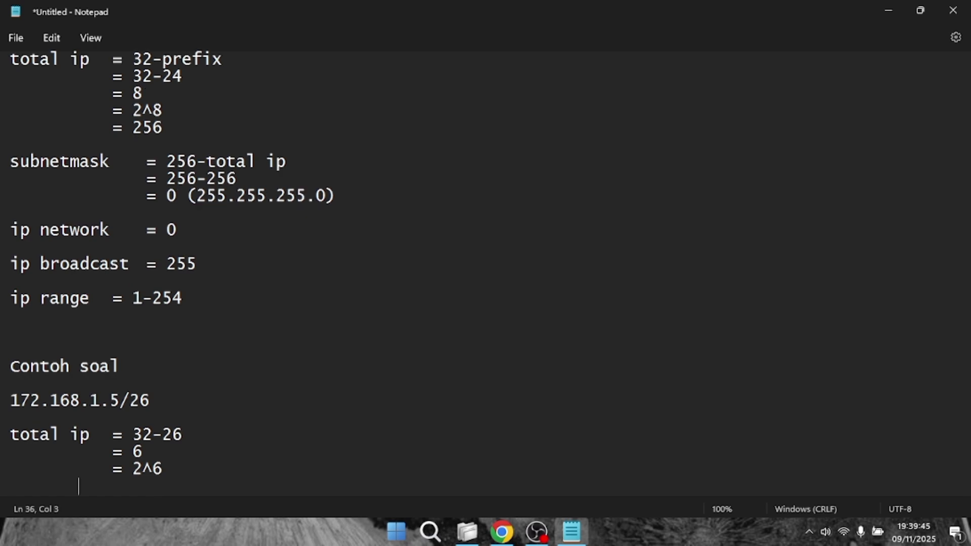
key("Tab")
type("= 64")
key("Return")
- Start the practice problem's subnet mask calculation with the line "subnetmask = 256-64" below the total ip result
key("Return")
type("subnetmask")
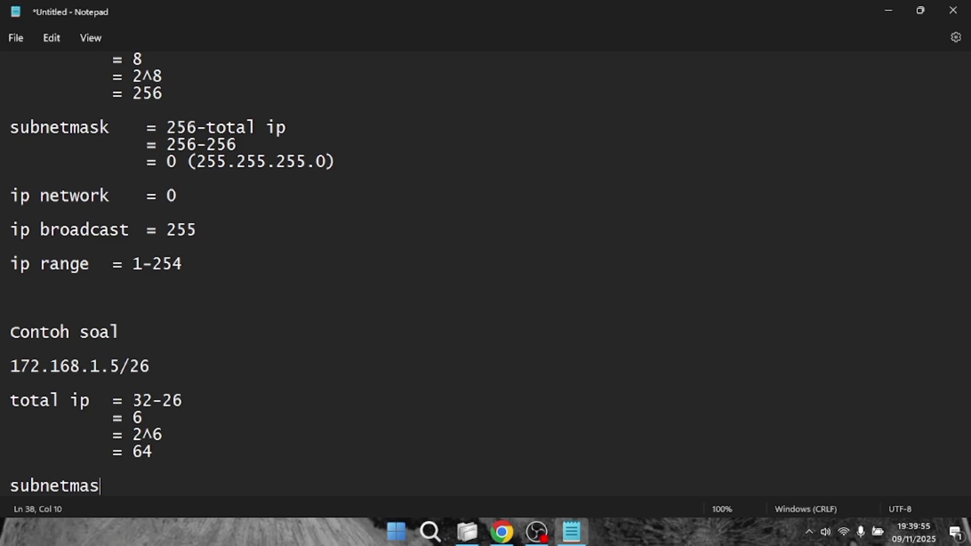
key("Tab")
key("Tab")
type("= 256")
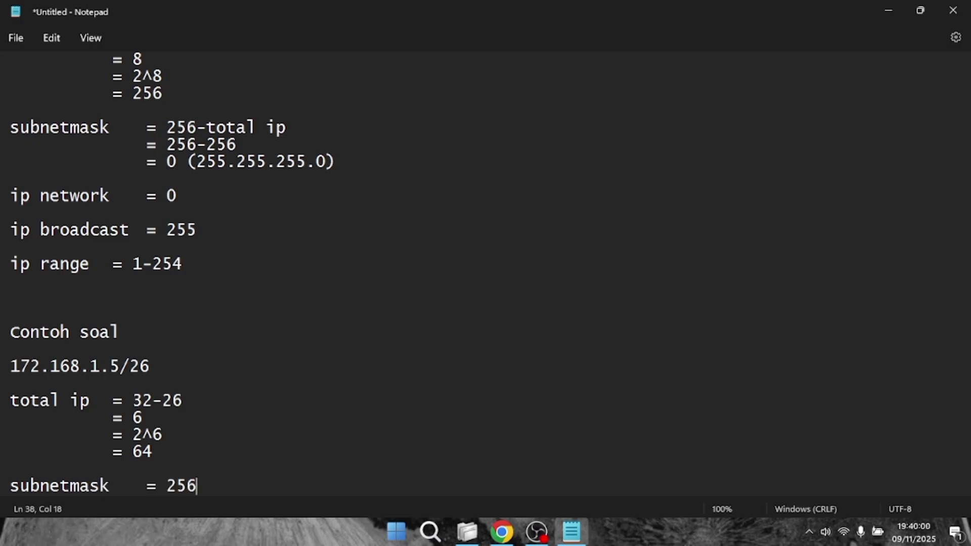
type("-64")
- Add the aligned result line "= 192 (255.255.255.192)" to the practice problem's subnetmask calculation
key("Return")
key("Tab")
key("Tab")
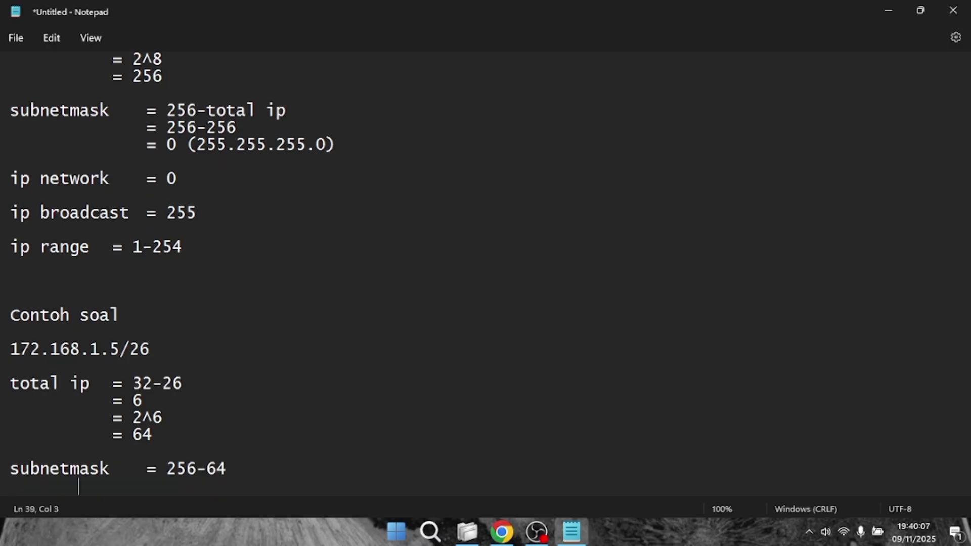
key("Tab")
key("Tab")
type("= 192")
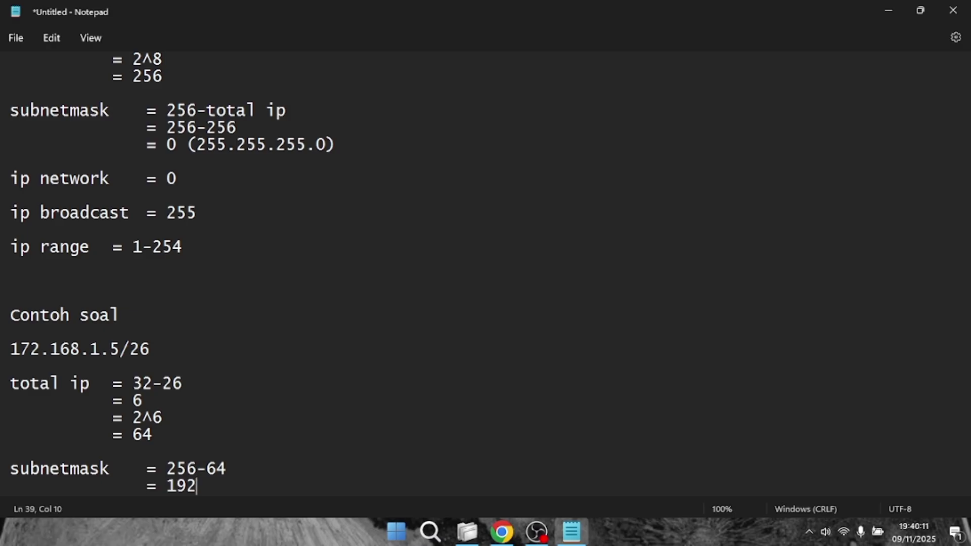
type(" (255.")
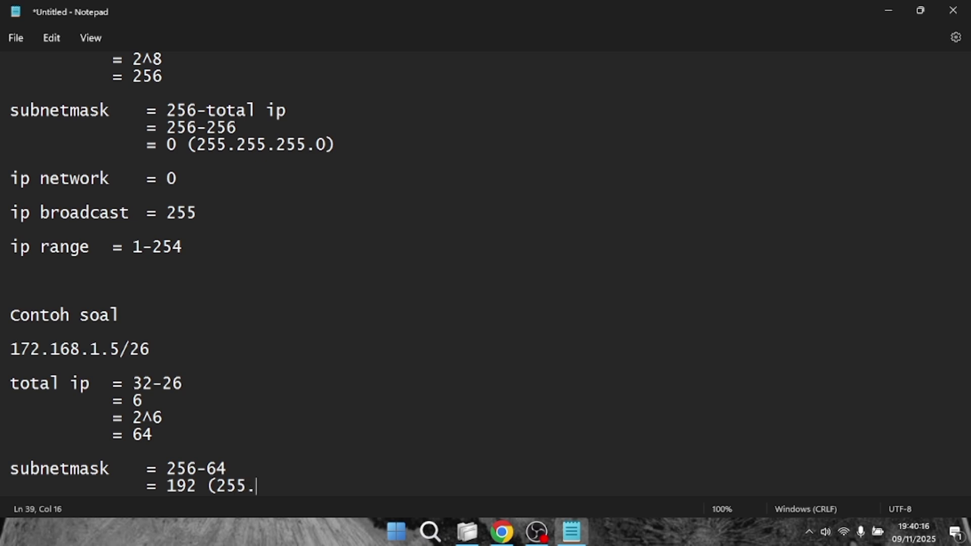
type("255.255.255")
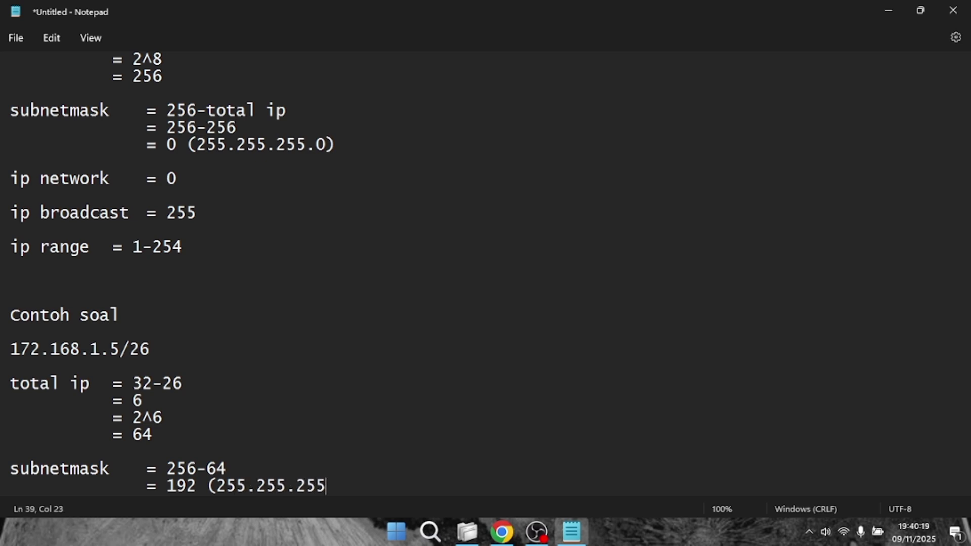
type("192)")
- Add the line "ip network = 0" to the practice problem, one blank line below the subnetmask result
key("Return")
key("Return")
type("ip network")
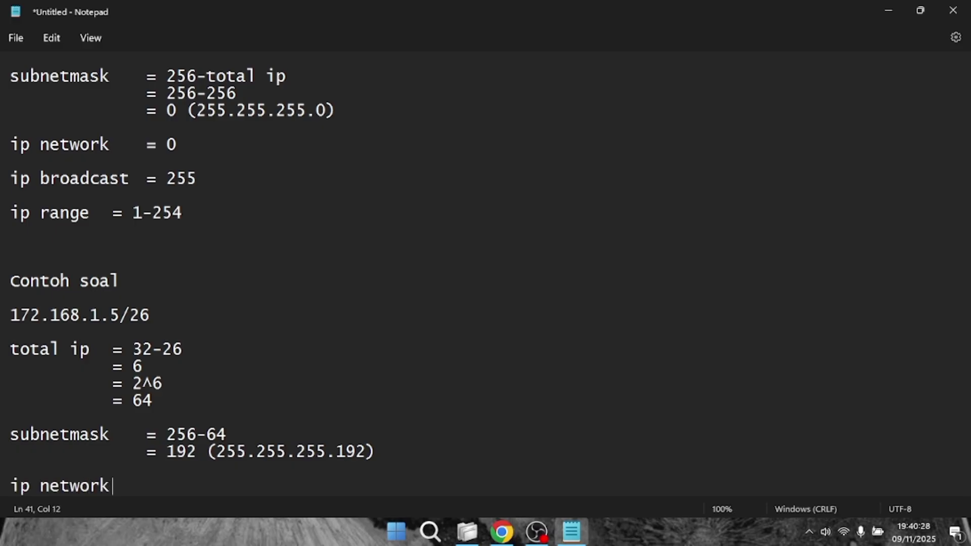
type("    = 0")
- Add the line "ip broadcast = 63" to the practice problem, one blank line below the ip network entry
key("Return")
key("Return")
type("ip ")
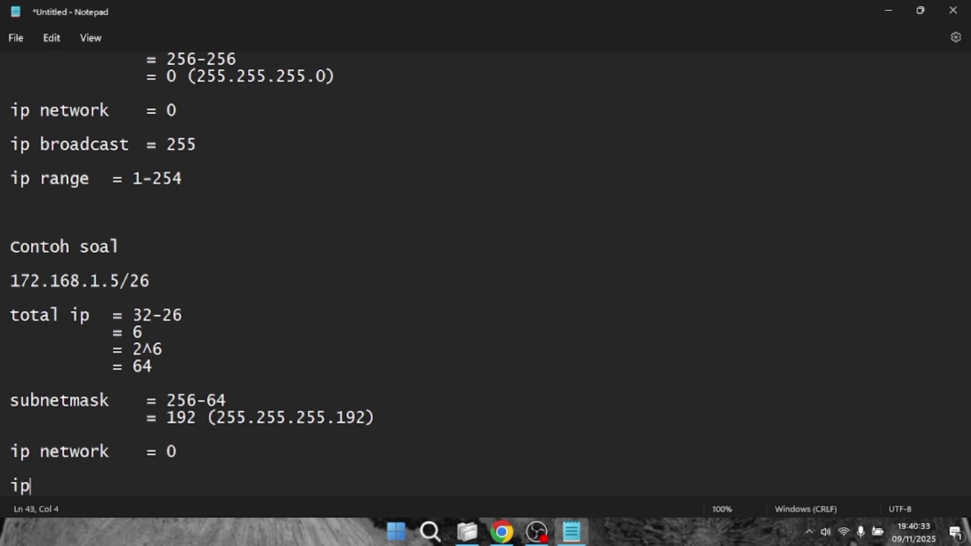
type("broad")
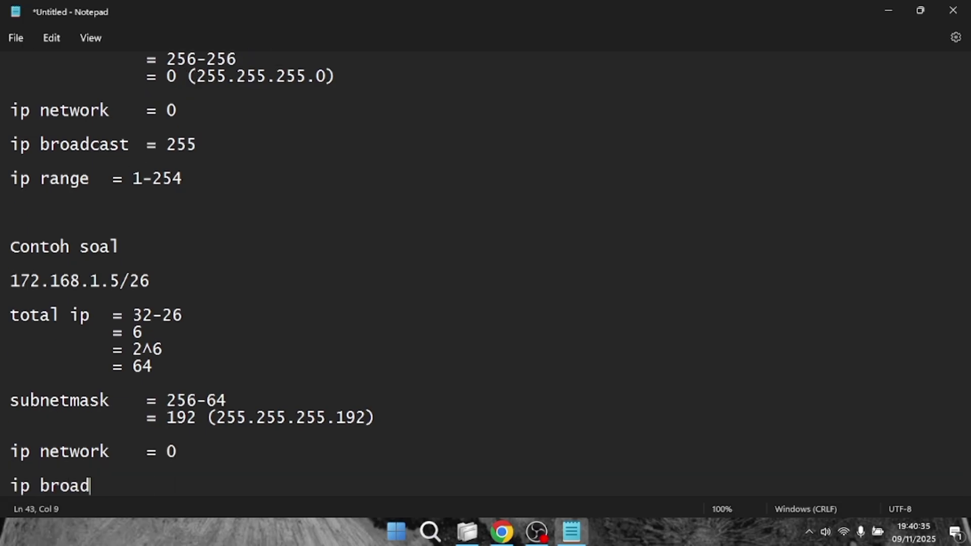
type("cast  =")
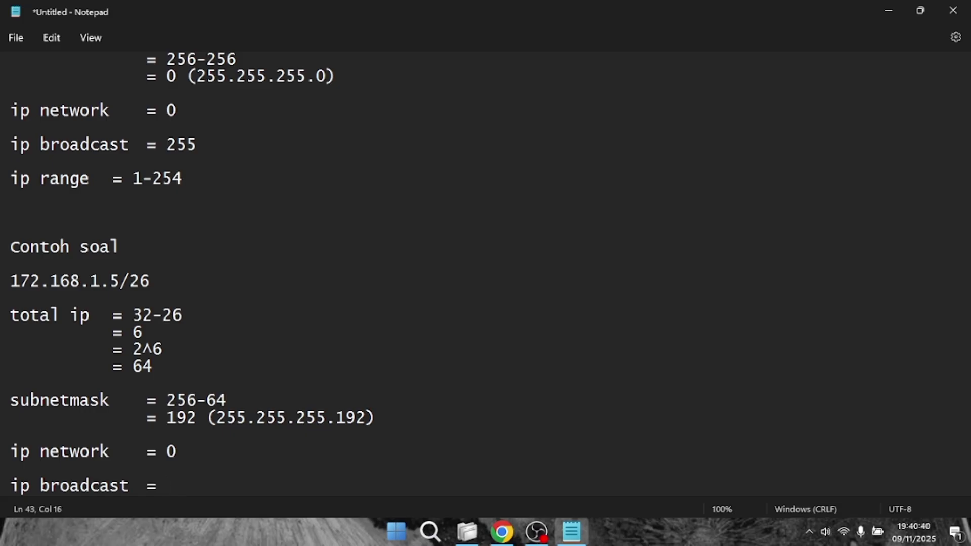
type(" 63")
- Finish the practice problem with the line "ip range = 1-62", one blank line below the ip broadcast entry
key("Return")
key("Return")
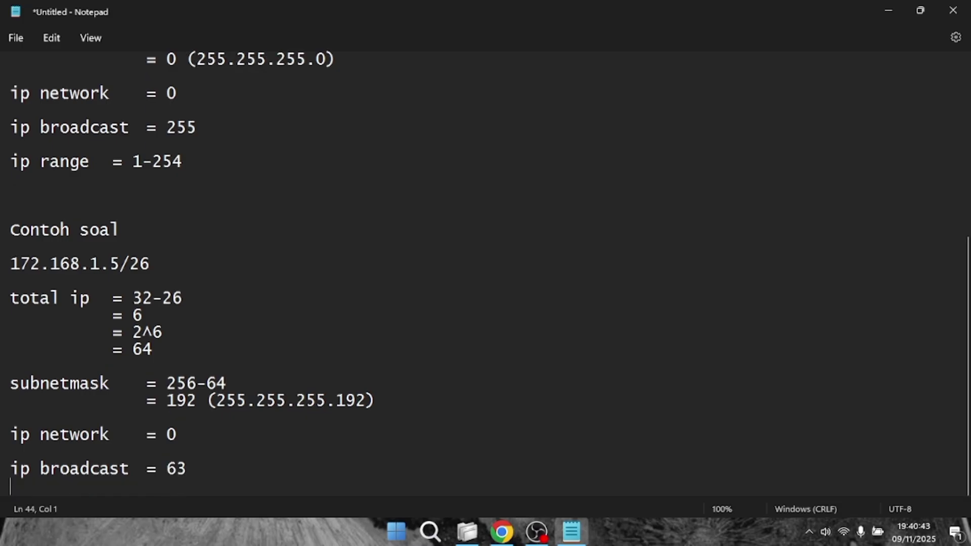
type("ip rane")
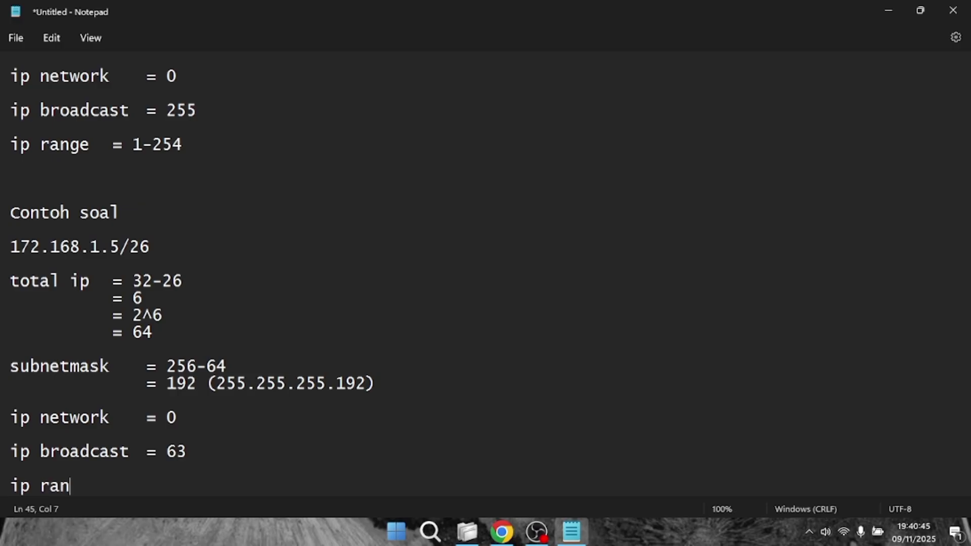
key("BackSpace")
type("ge")
key("BackSpace")
key("Tab")
type("= 1-62")
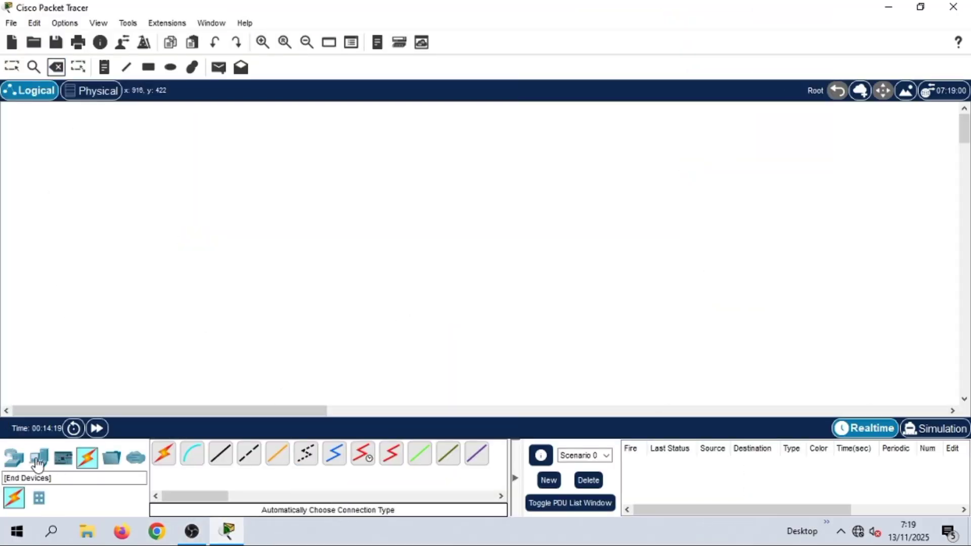
- In Cisco Packet Tracer, place two PC-PT end devices side by side in the lower part of the empty logical workspace
left_click(39, 457)
left_click(162, 455)
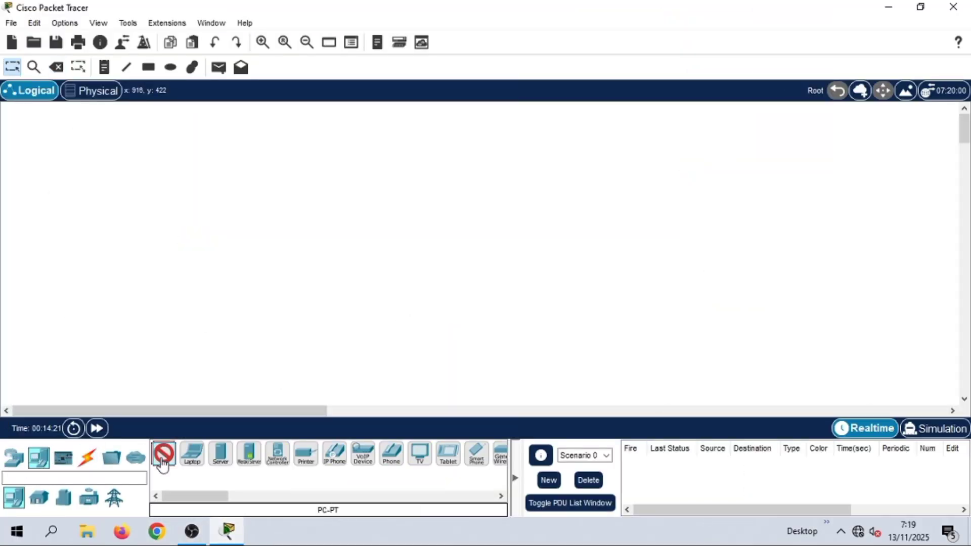
left_click(62, 321)
left_click(165, 458)
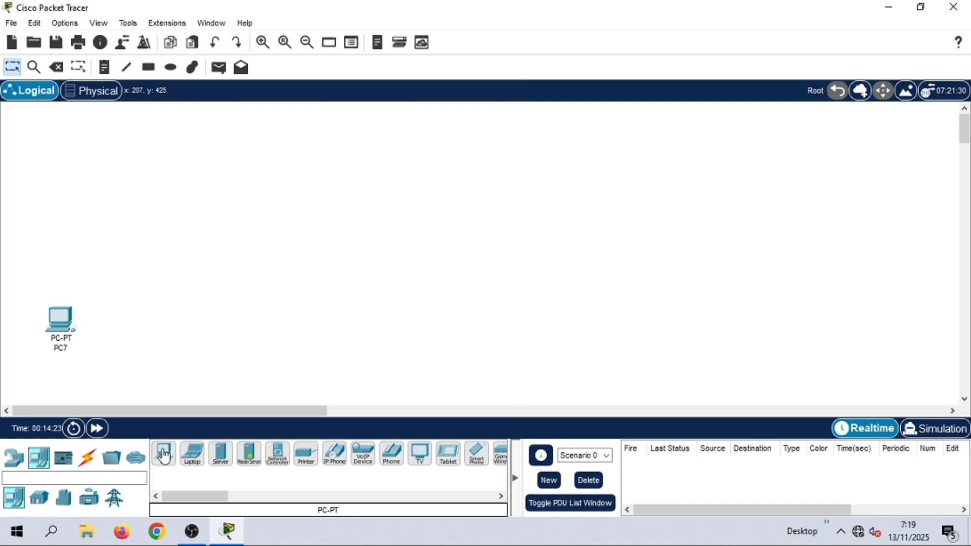
left_click(216, 317)
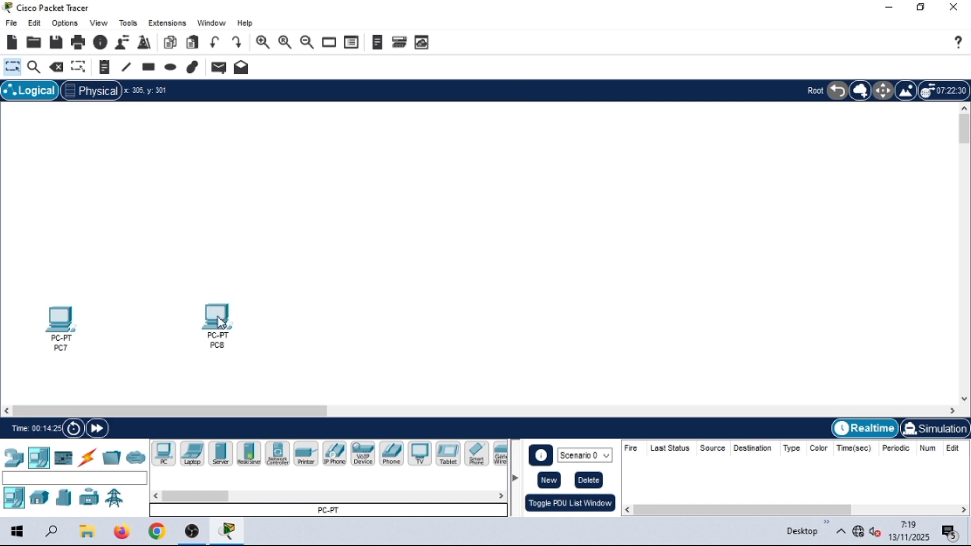
- Place a 2950T-24 switch above and midway between the two PCs
left_click(14, 458)
left_click(39, 498)
left_click(391, 454)
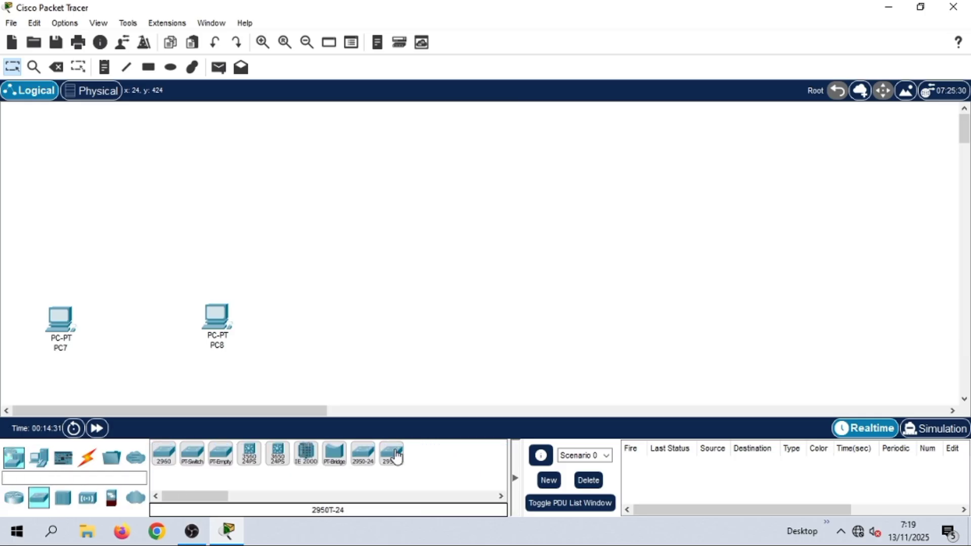
left_click(138, 242)
- Connect PC7 and PC8 to the 2950T-24 switch with automatically chosen cables
left_click(88, 458)
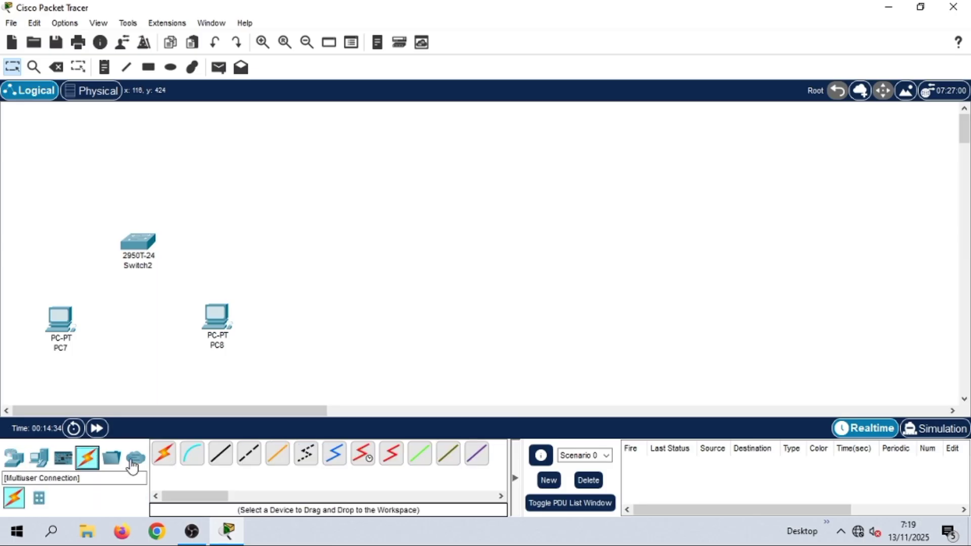
left_click(163, 454)
left_click(60, 325)
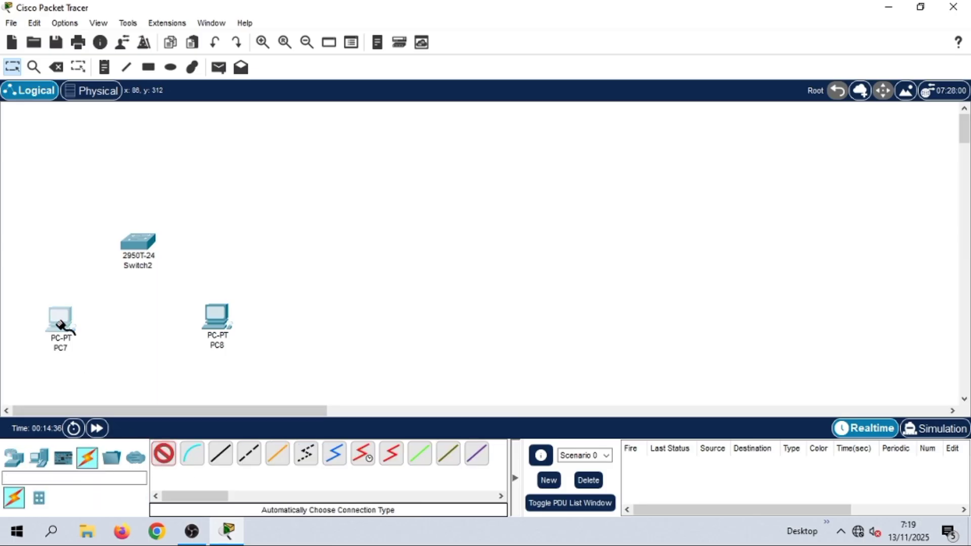
left_click(140, 243)
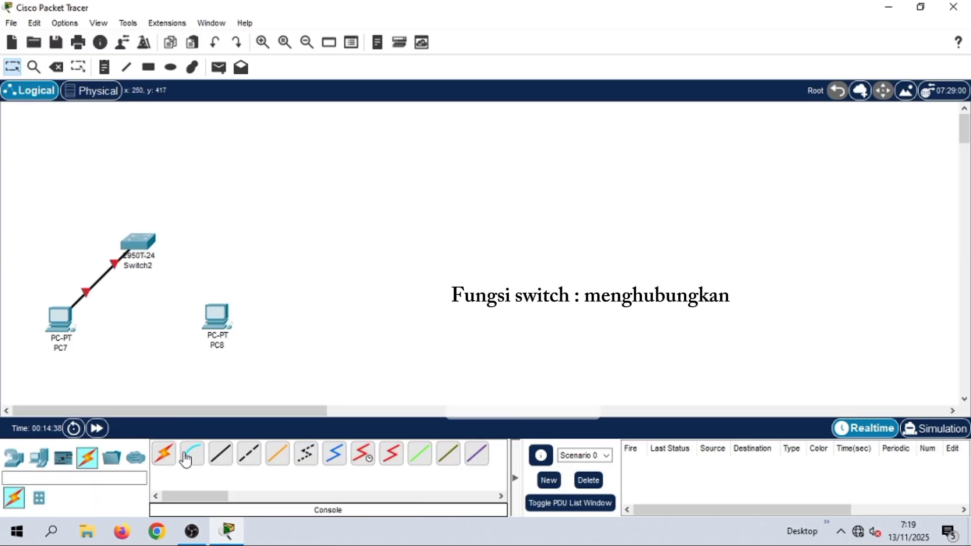
left_click(162, 454)
left_click(208, 338)
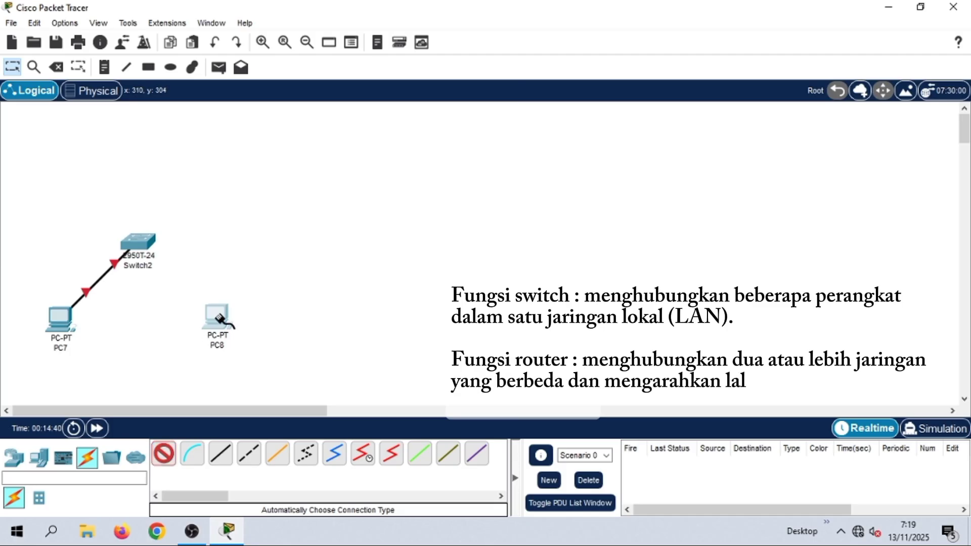
left_click(141, 245)
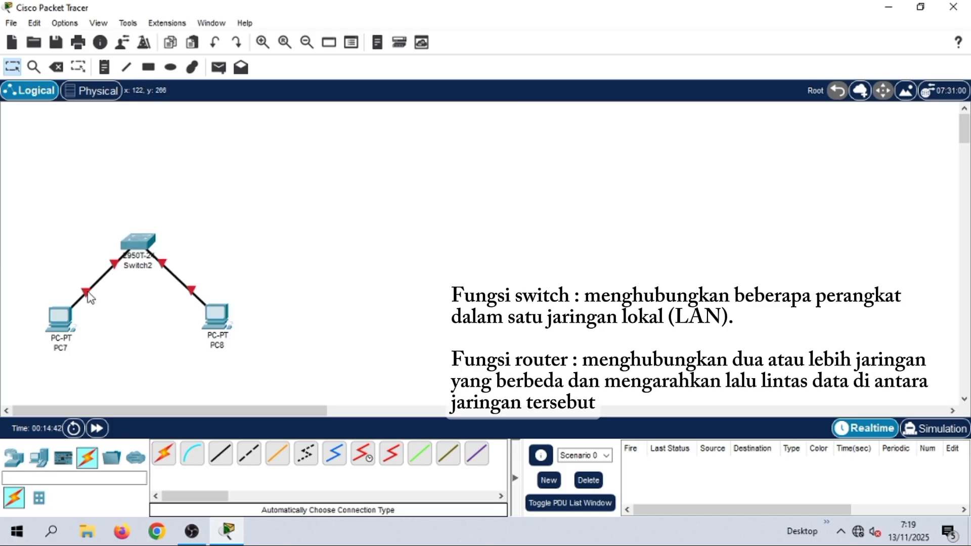
- Place a text note reading "10.10.10.10" below PC7
left_click(104, 67)
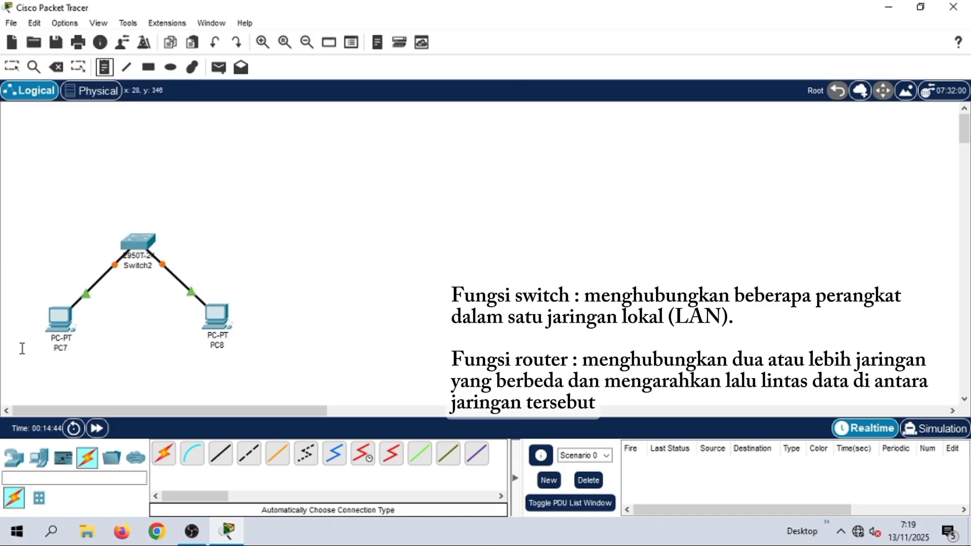
left_click(19, 366)
type("10.")
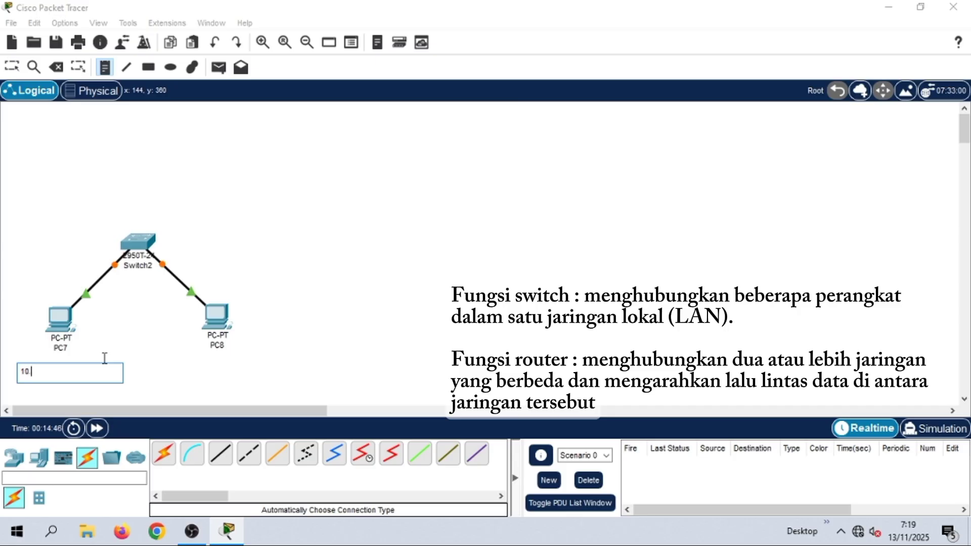
type("10.10.10")
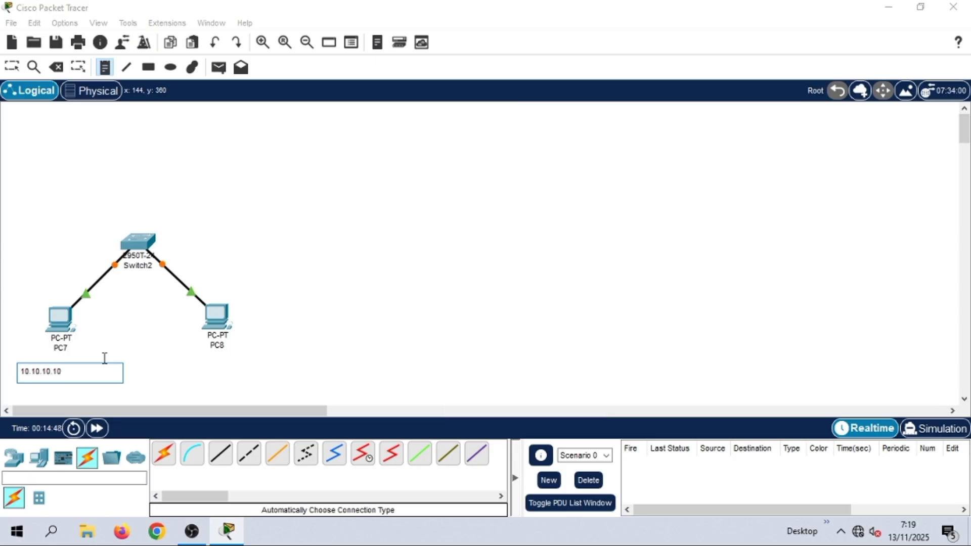
- Place a text note reading "10.10.10.11" below PC8
left_click(195, 357)
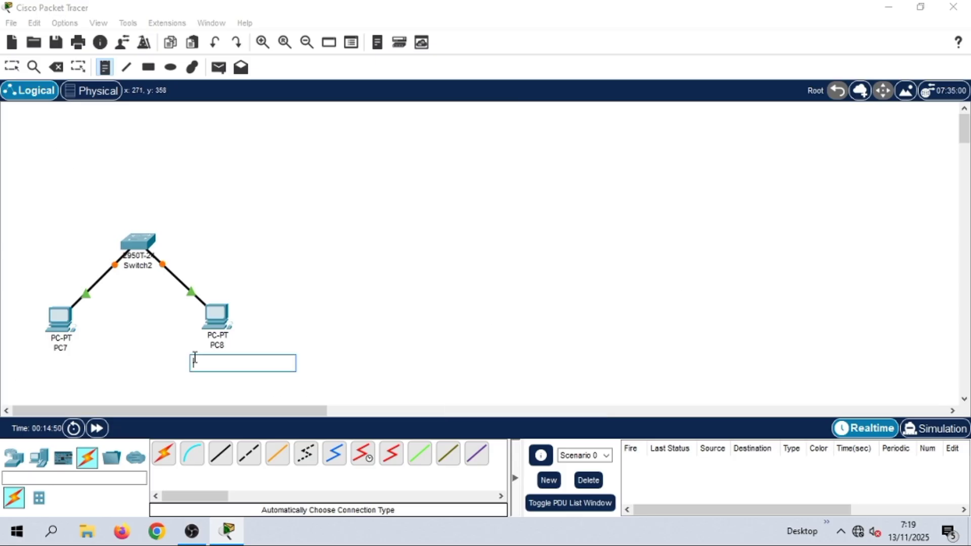
type("10.10.10.11")
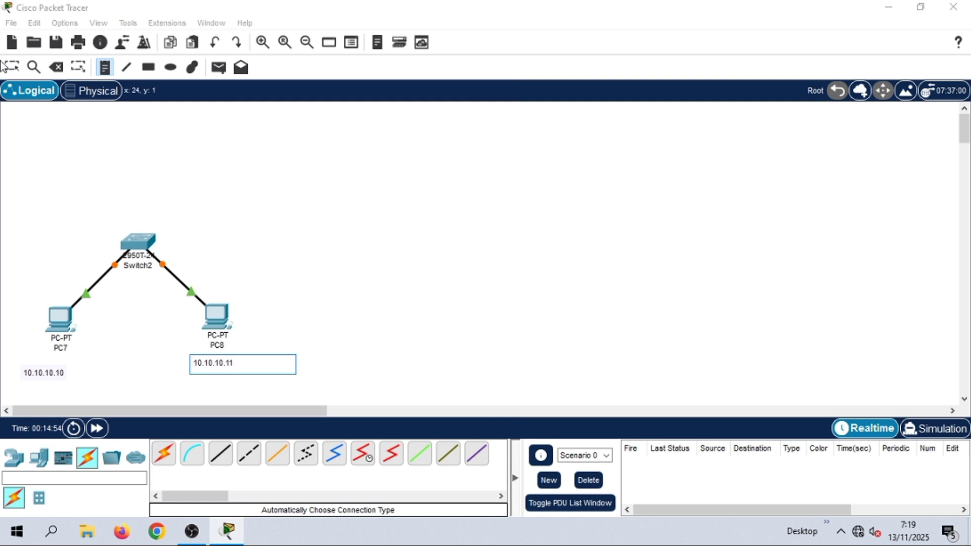
left_click(36, 117)
- Leave note placement and move the two address notes so each sits directly beneath its PC's name
left_click(44, 379)
key("Escape")
left_click_drag(49, 371, 64, 362)
left_click(208, 370)
left_click_drag(207, 368, 208, 363)
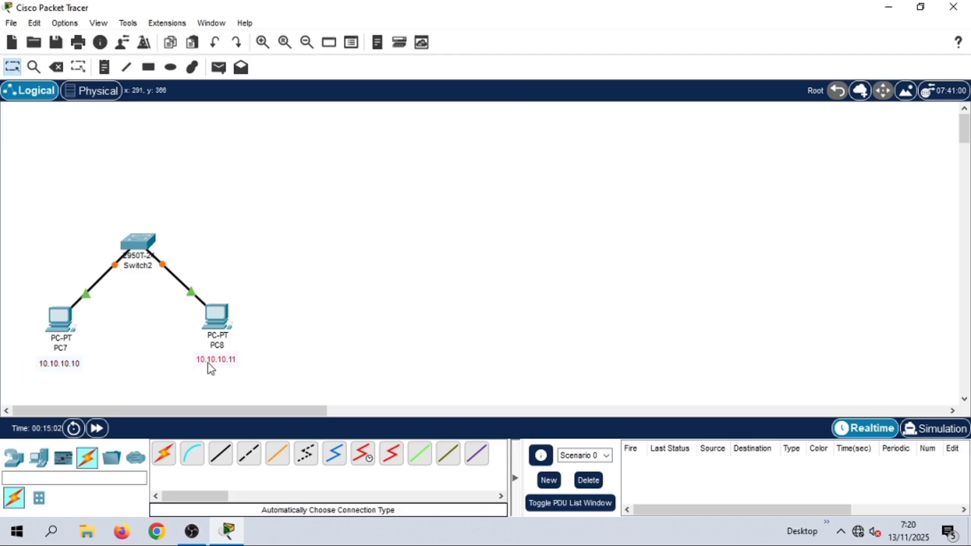
- Open PC7's IP configuration and set its static IPv4 address to 10.10.10.10
left_click(84, 333)
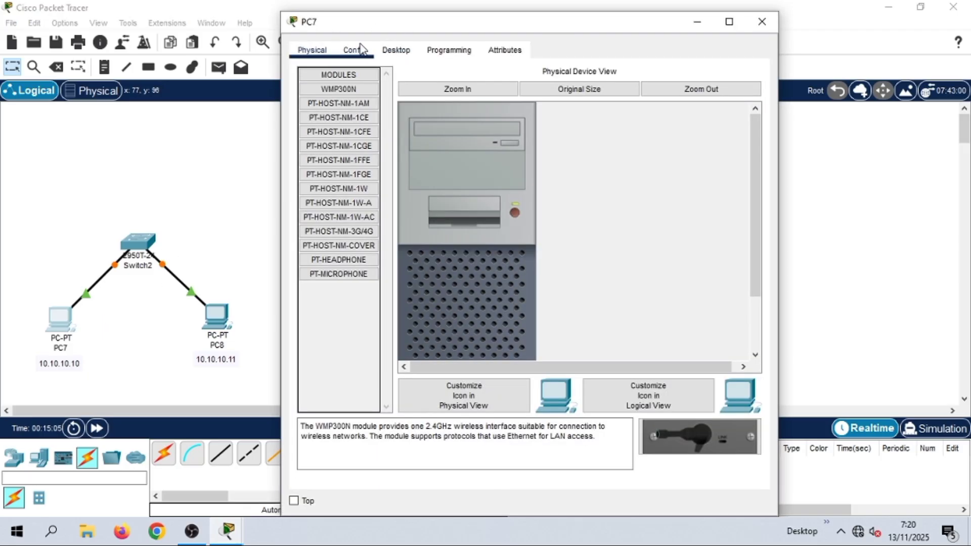
left_click(361, 49)
left_click(389, 51)
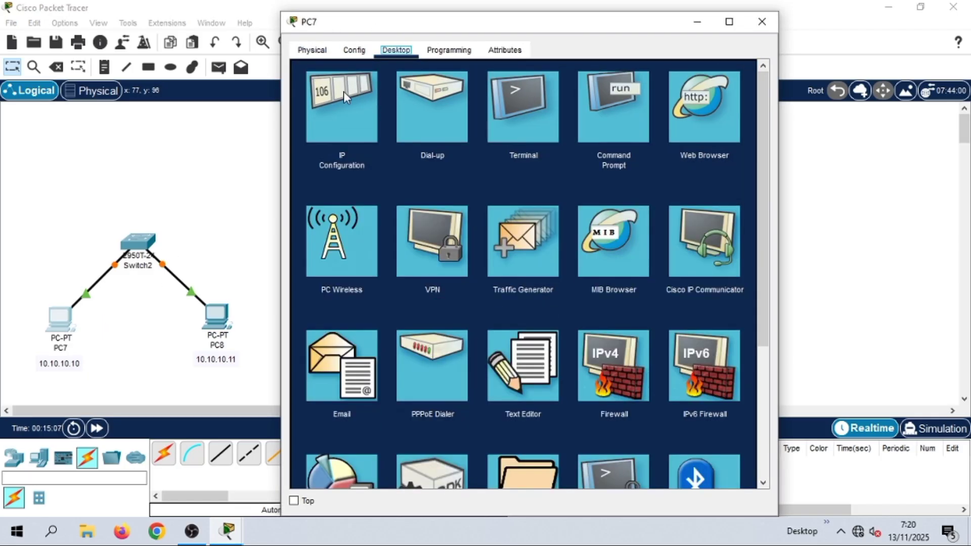
left_click(344, 92)
left_click(483, 147)
type("10.10.10.10")
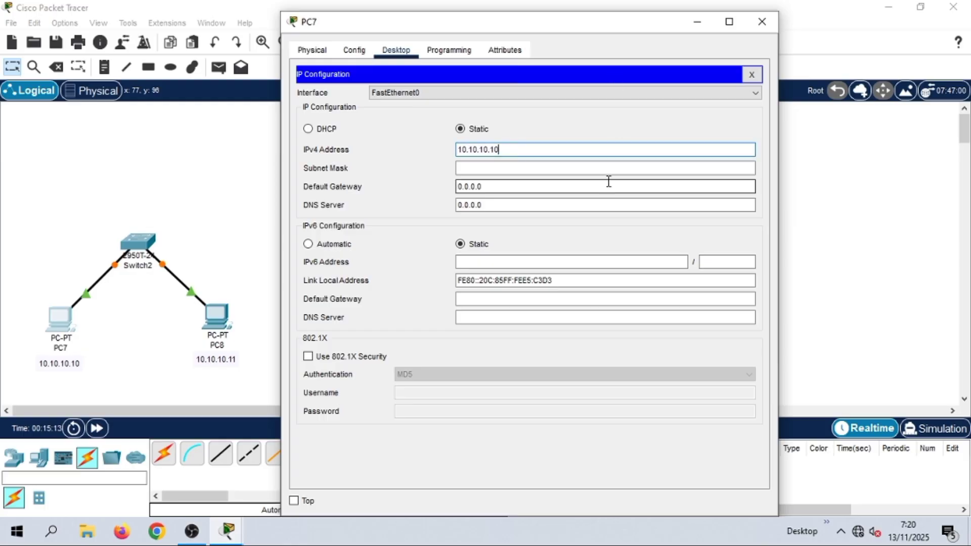
- Set PC7's subnet mask to 255.255.255.224
left_click(618, 168)
key("BackSpace")
key("BackSpace")
key("BackSpace")
type("255.255.225")
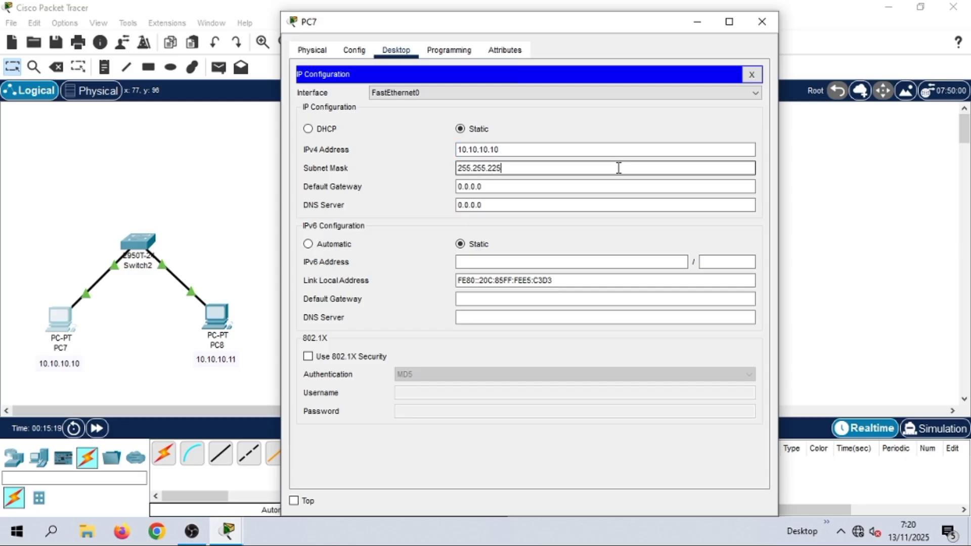
type("5.2")
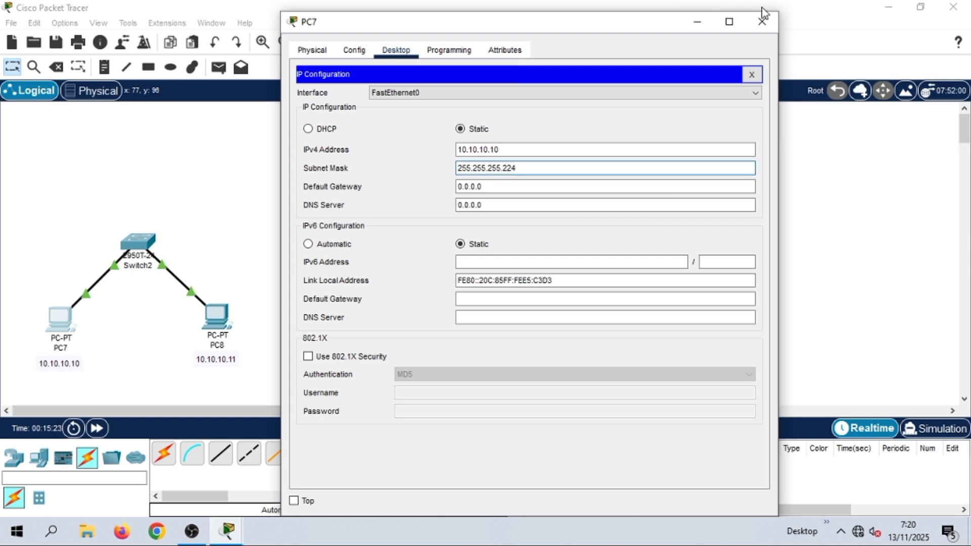
- Open PC8's IP configuration and set its static IPv4 address to 10.10.10.11
left_click(209, 330)
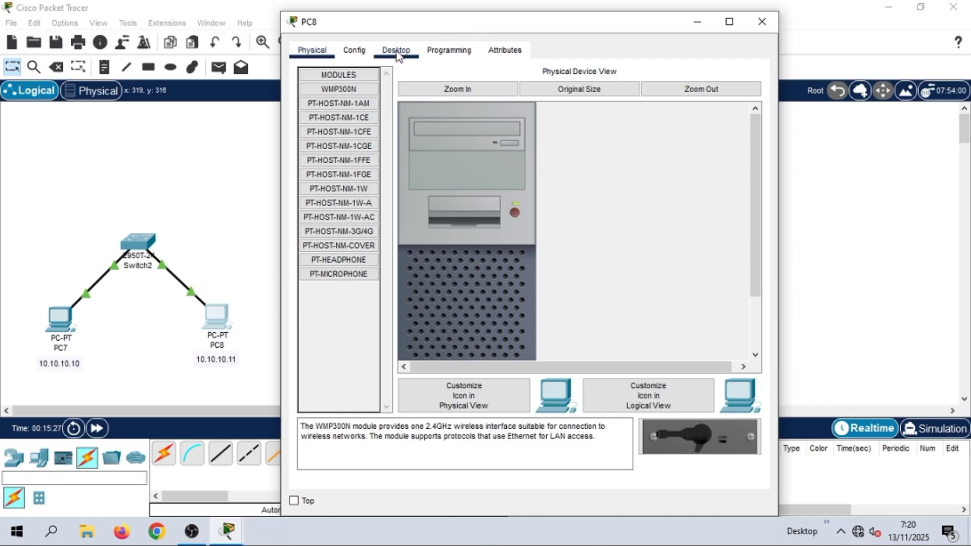
left_click(398, 55)
left_click(316, 108)
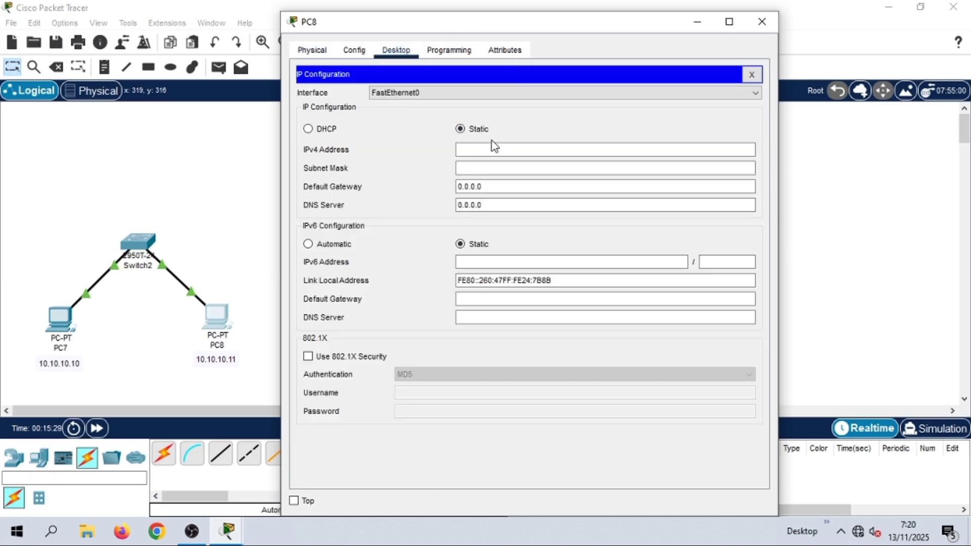
left_click(539, 147)
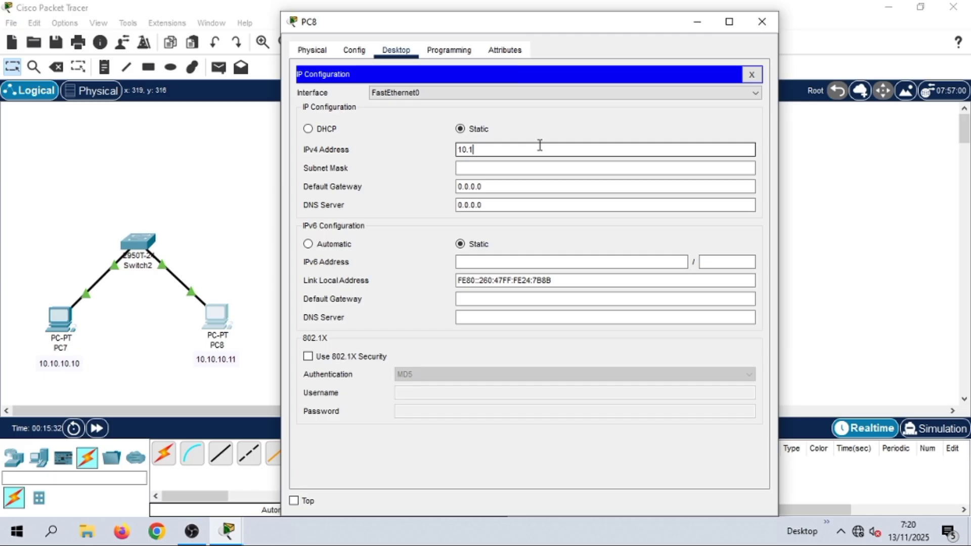
type("10.10.10.")
key("BackSpace")
- Set PC8's subnet mask to 255.255.255.224 and close its configuration
left_click(511, 170)
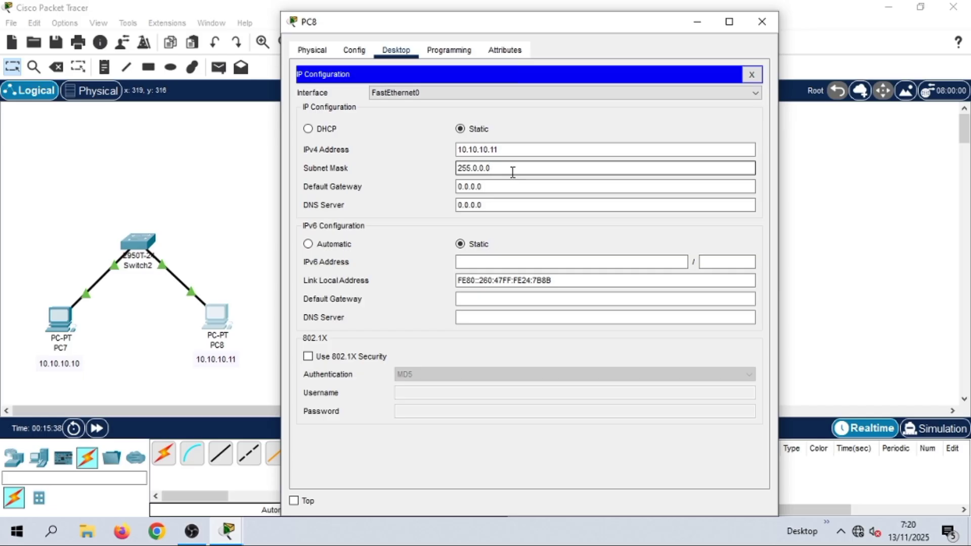
key("BackSpace")
type("255.255.224")
left_click(772, 29)
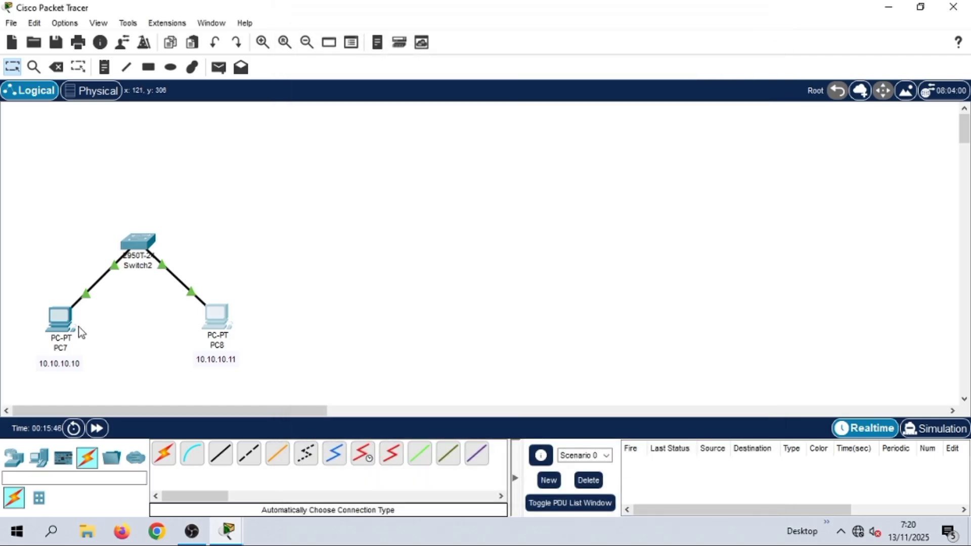
- From PC7's Command Prompt, ping 10.10.10.10 and 10.10.10.11 to test connectivity, and close the PC7 window
left_click(57, 325)
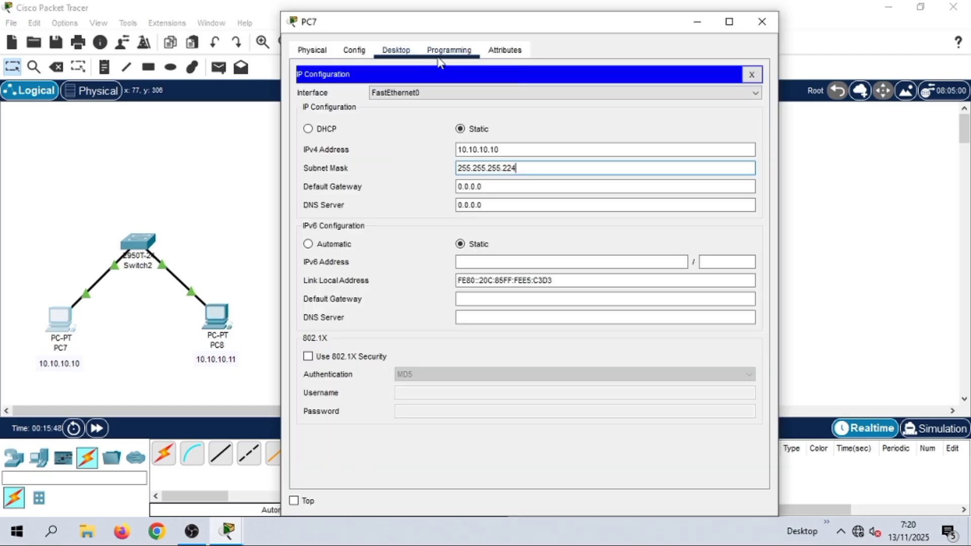
left_click(751, 75)
left_click(641, 105)
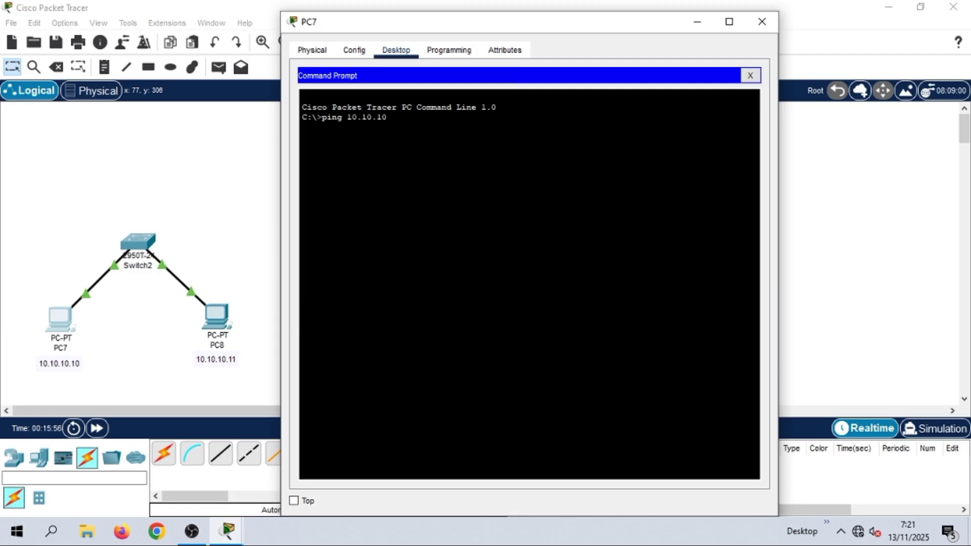
key("Return")
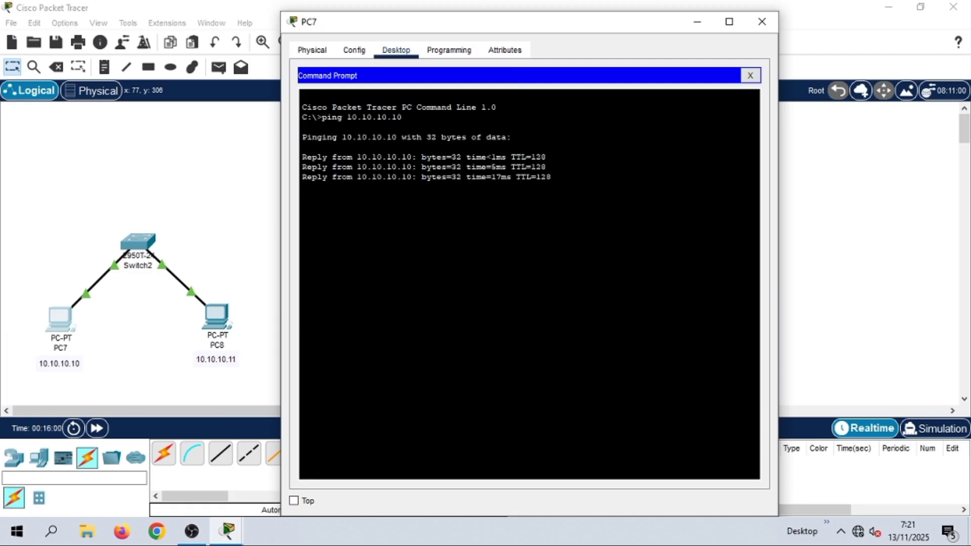
type("ping 10.10.10.11")
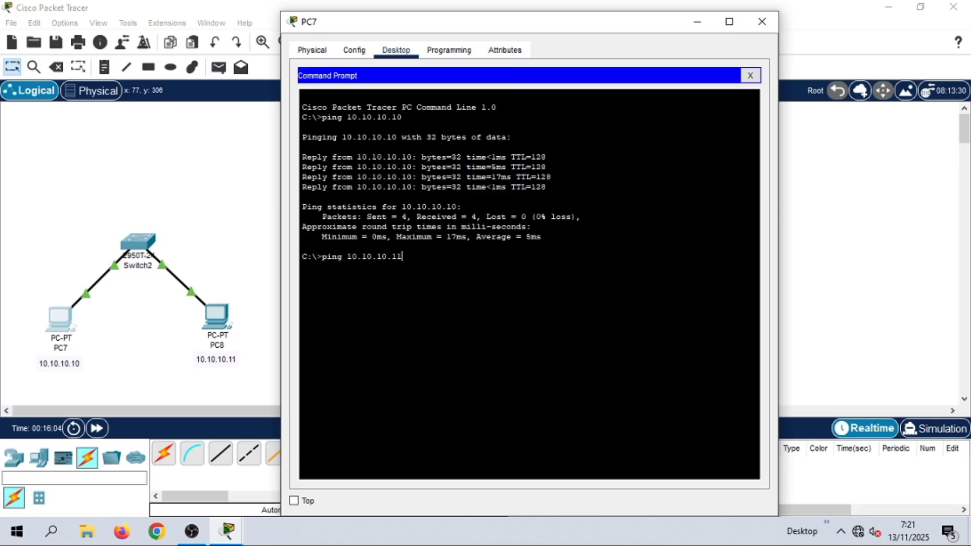
key("Return")
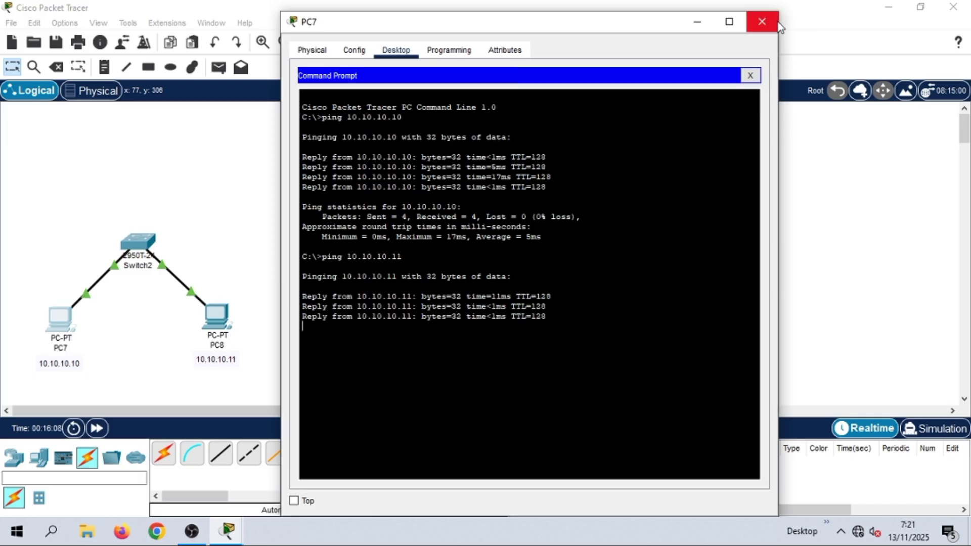
left_click(776, 22)
- Send a simple PDU from PC7 to PC8
left_click(219, 67)
left_click(48, 319)
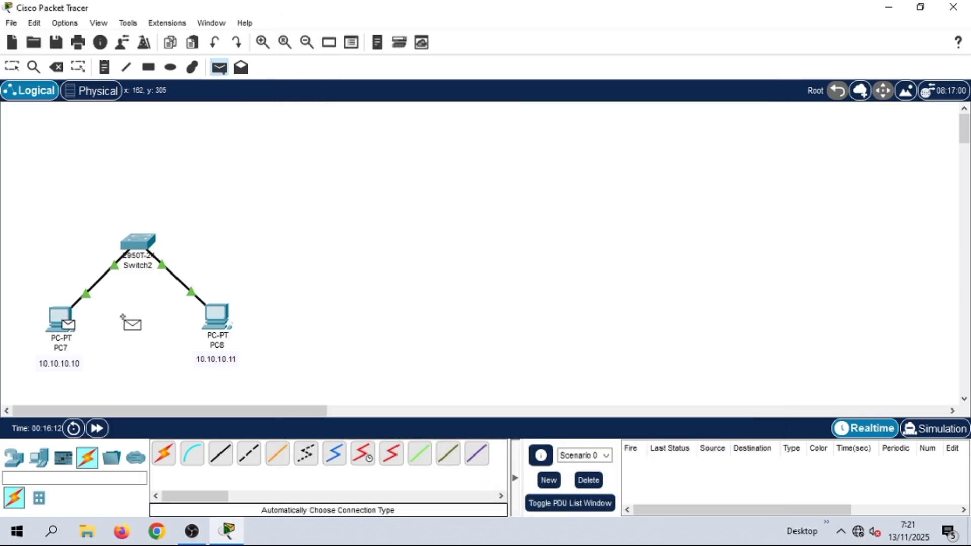
left_click(215, 311)
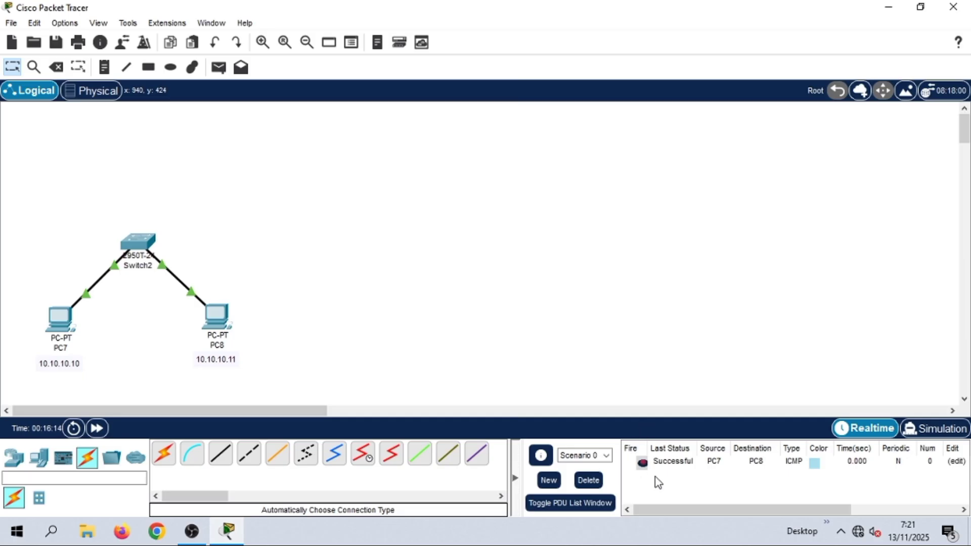
- Add three PCs in a row in the empty workspace well to the right of the existing LAN
left_click(38, 458)
left_click(164, 457)
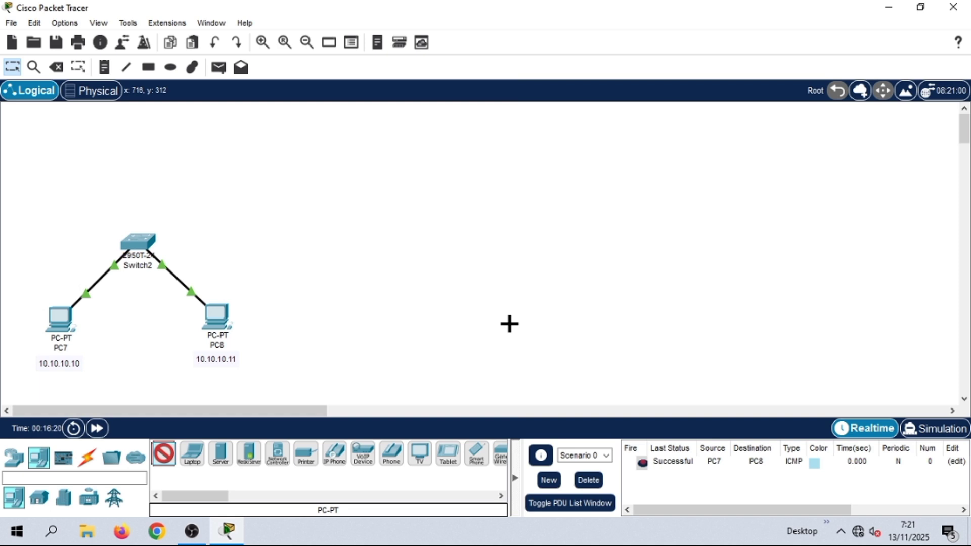
left_click(509, 326)
left_click(165, 458)
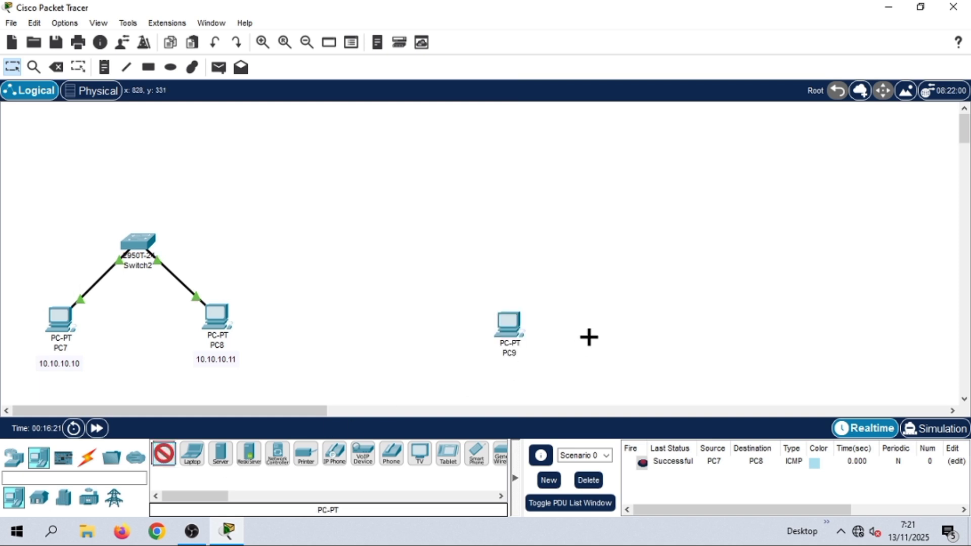
left_click(643, 331)
left_click(165, 455)
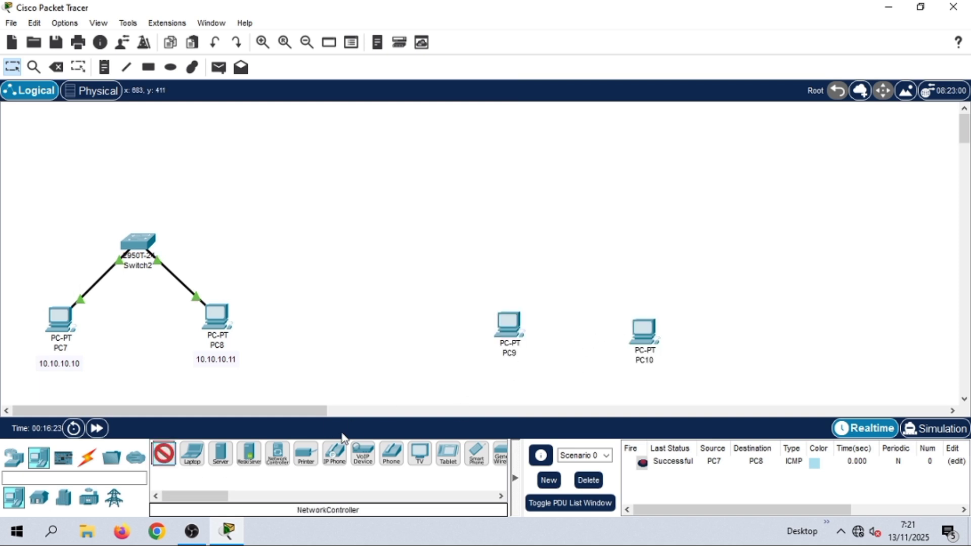
left_click(767, 318)
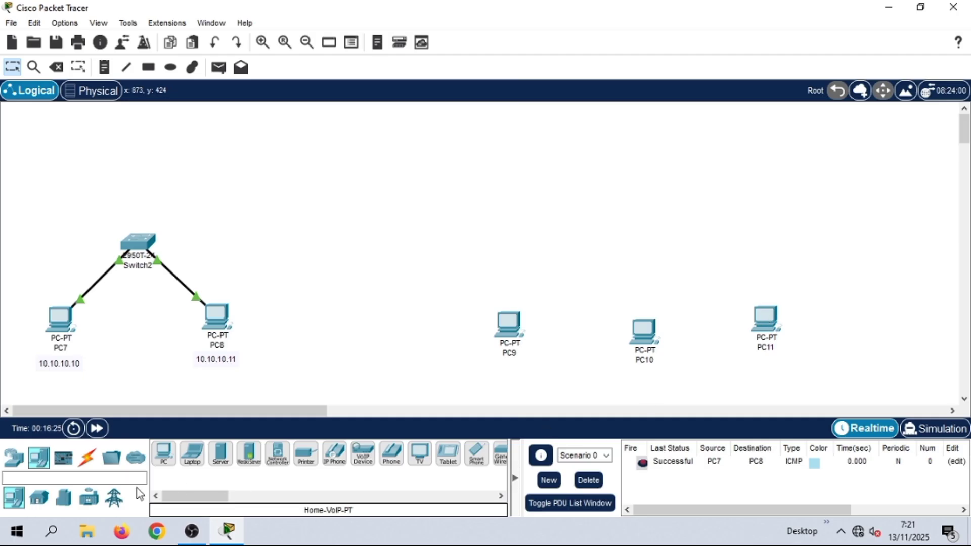
- Place a 2950T-24 switch centrally above the three new PCs
left_click(13, 458)
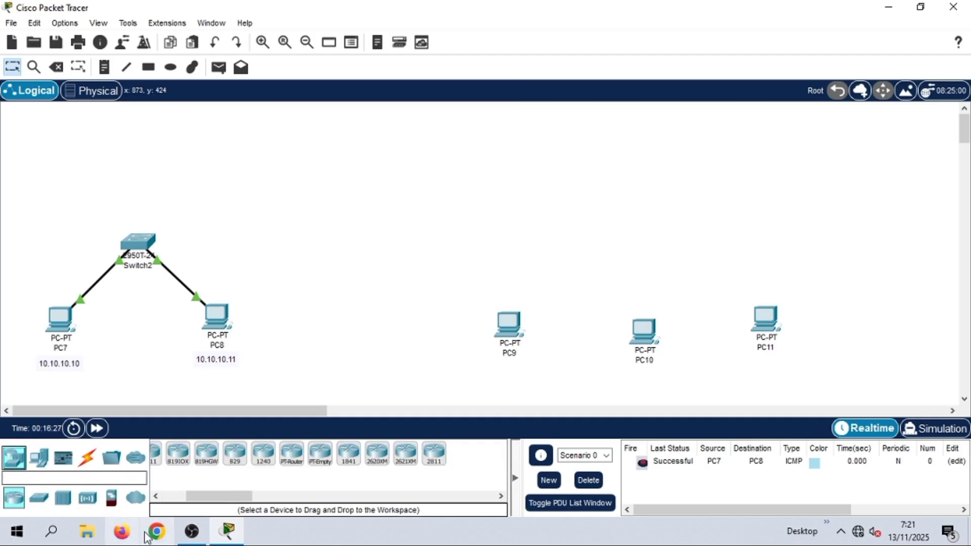
left_click(41, 501)
left_click(393, 453)
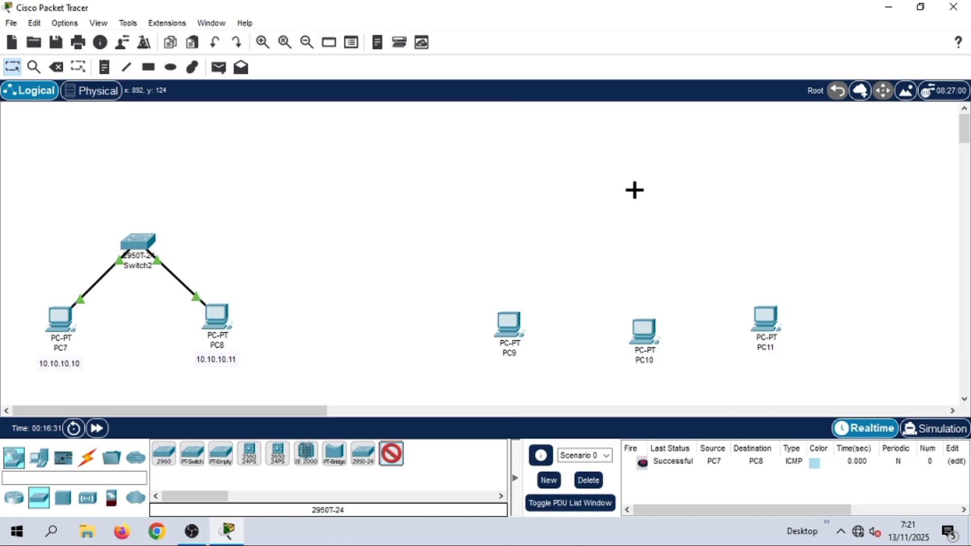
left_click(638, 192)
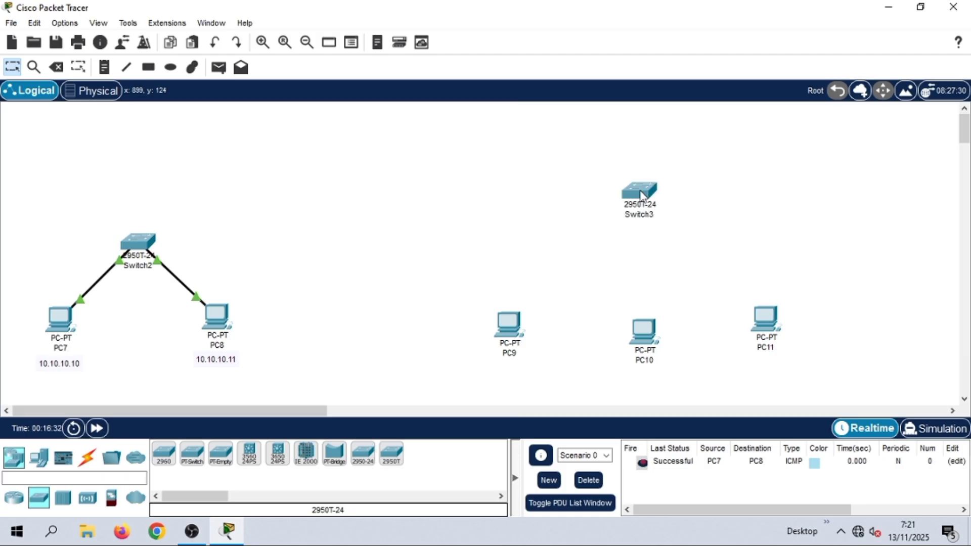
- Cable PC9, PC10 and PC11 to Switch3 using the automatically chosen connection type
left_click(87, 458)
left_click(163, 454)
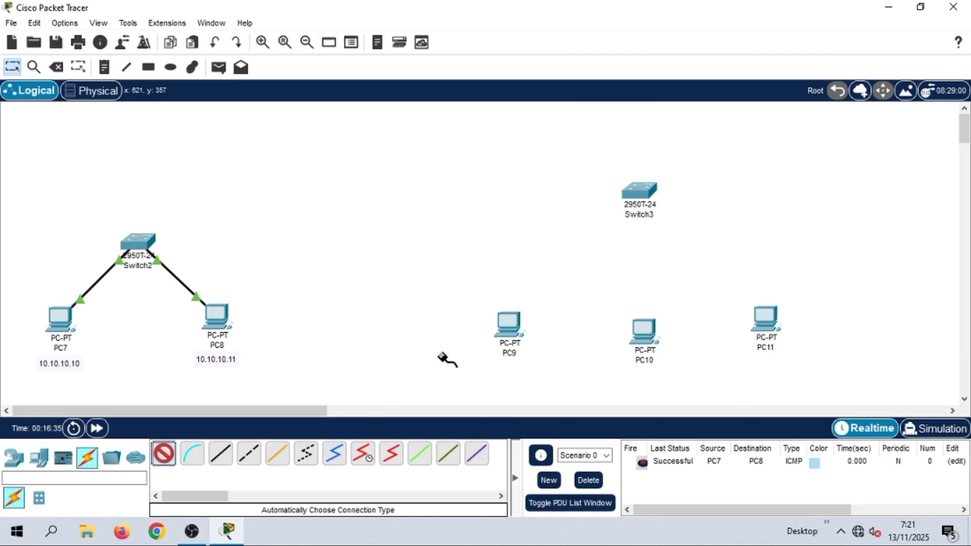
left_click(511, 325)
left_click(647, 190)
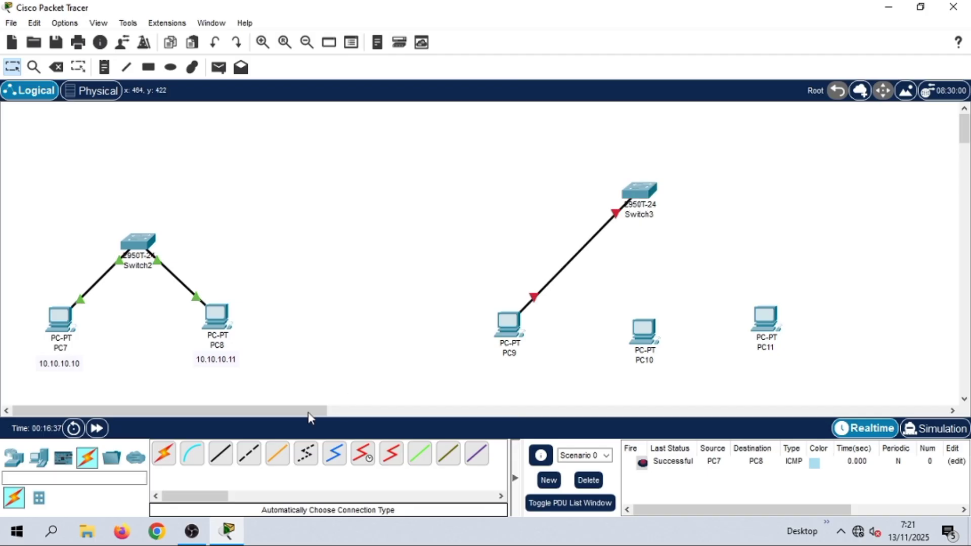
left_click(648, 332)
left_click(651, 183)
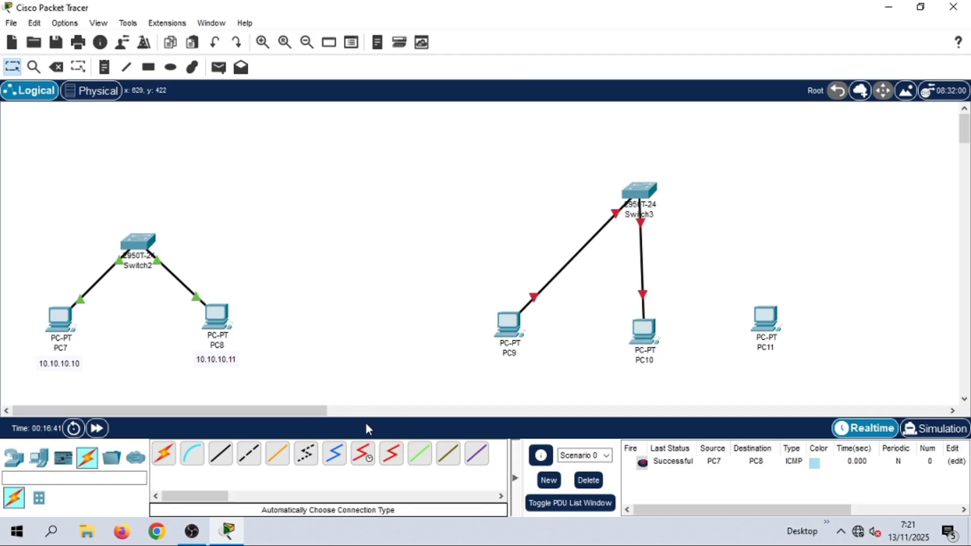
left_click(168, 462)
left_click(759, 318)
left_click(646, 194)
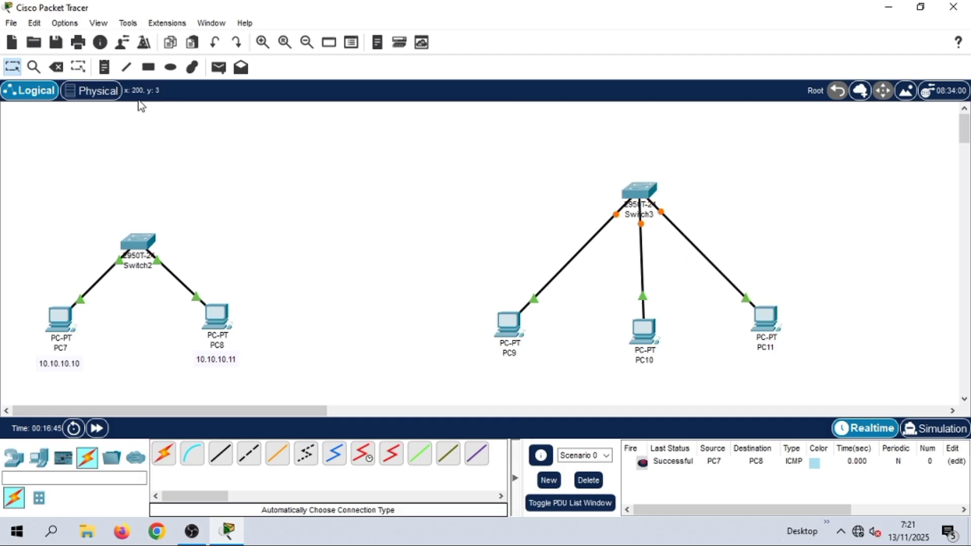
- Place text notes reading "10.10.10.34", "10.10.10.35" and "10.10.10.36" below PC9, PC10 and PC11 respectively, and leave note placement
left_click(104, 66)
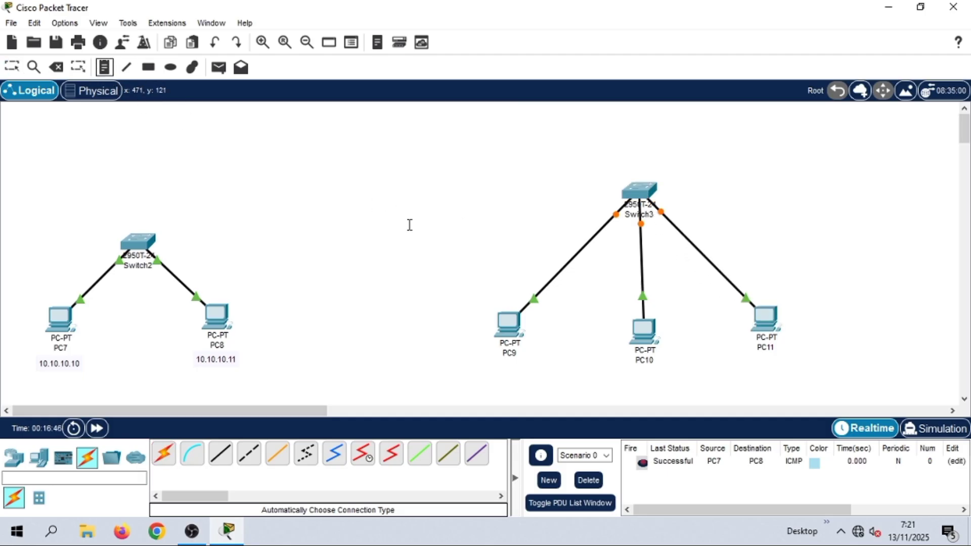
left_click(473, 361)
type("10.10.10.34")
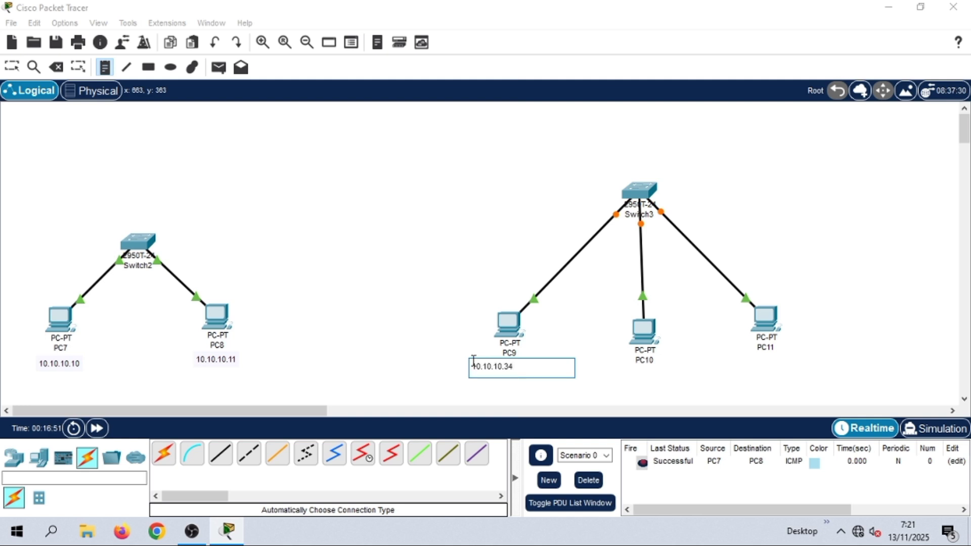
left_click(617, 374)
type("100")
key("BackSpace")
type(".10.10.34")
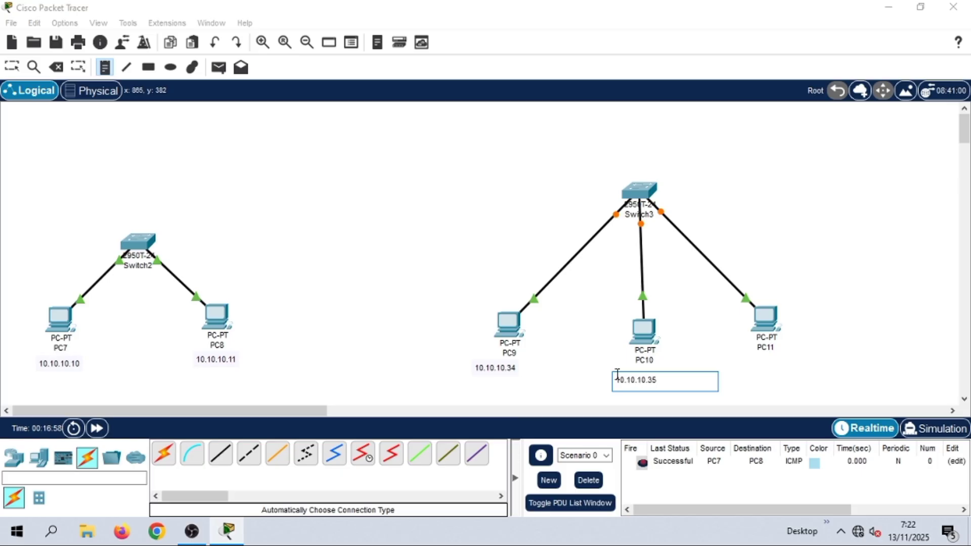
left_click(744, 357)
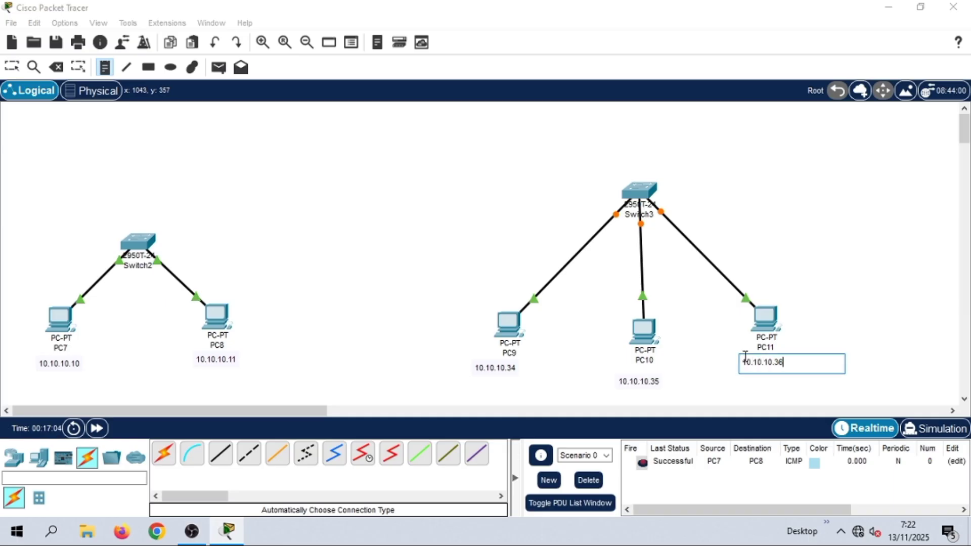
left_click(11, 67)
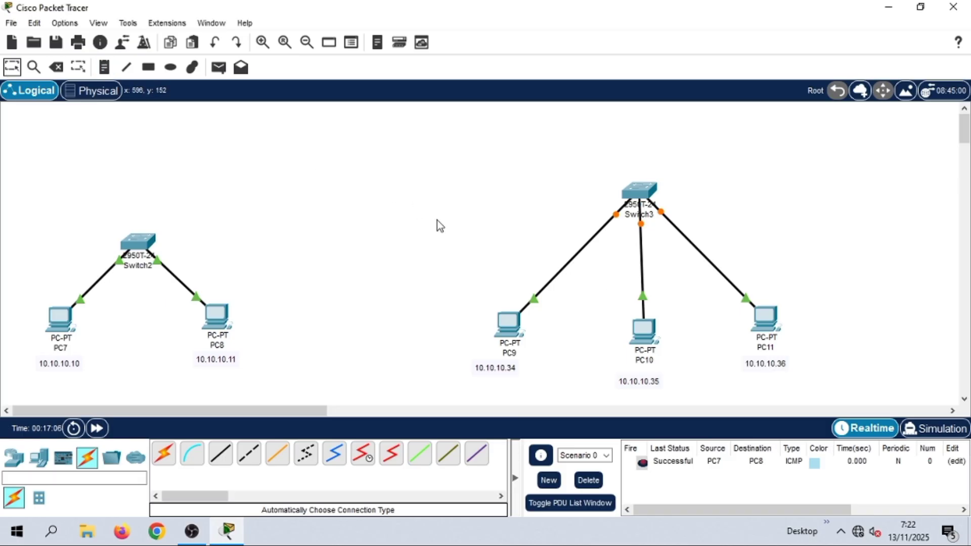
- Align the PC9 and PC10 address notes so each sits centred beneath its PC's name
left_click(490, 374)
left_click_drag(493, 375, 510, 374)
mouse_move(657, 386)
left_mouse_down()
mouse_move(669, 378)
mouse_move(660, 377)
left_mouse_up()
left_click(783, 365)
double_click(787, 367)
left_click(874, 264)
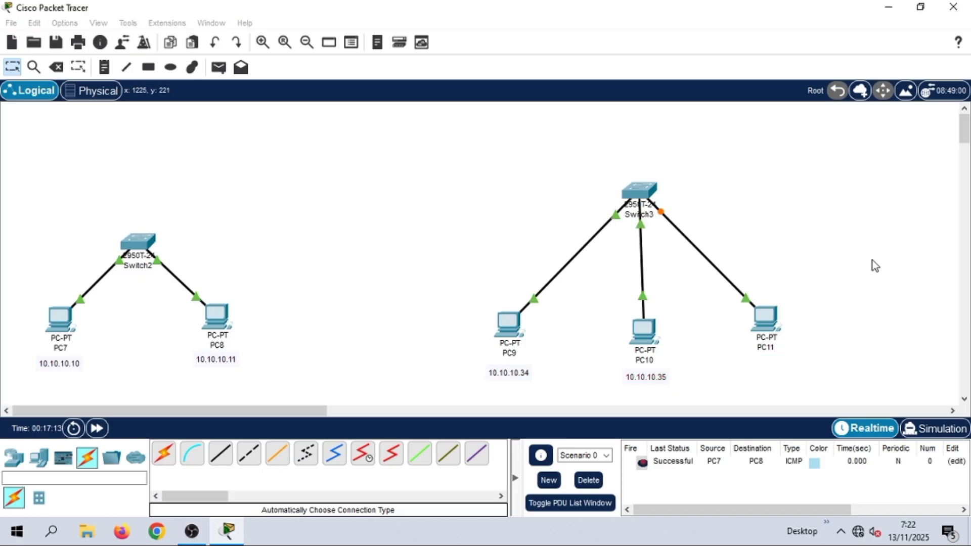
- Open PC9's IP configuration and set its static IPv4 address to 10.10.10.34
left_click(510, 348)
left_click(384, 51)
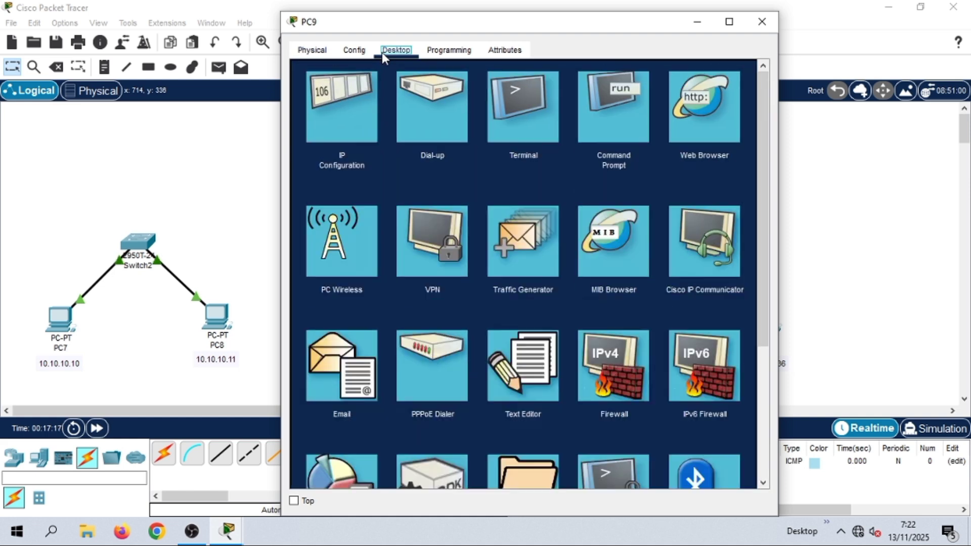
left_click(357, 122)
left_click(529, 150)
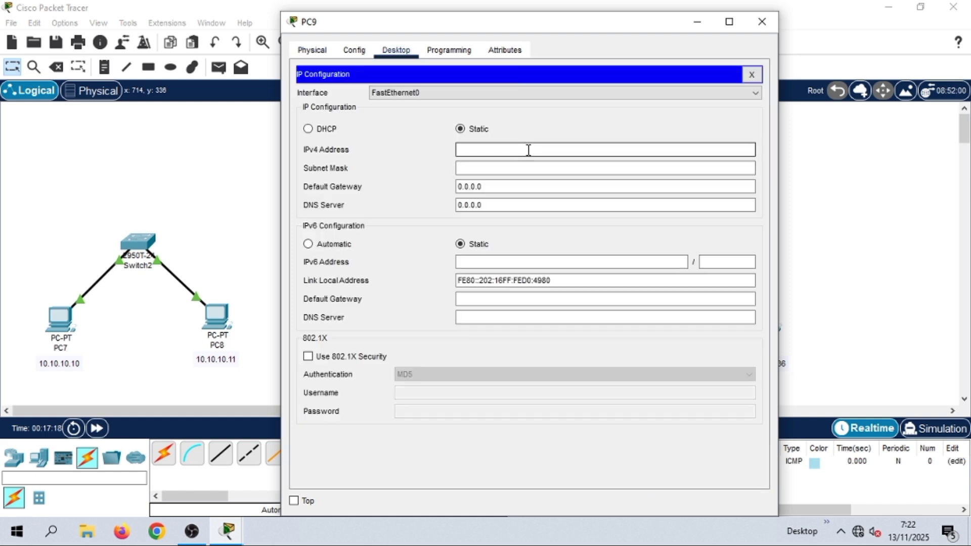
type("10.10.10.34")
- Set PC9's subnet mask to 255.255.255.224 and close its configuration
left_click(537, 170)
key("BackSpace")
key("BackSpace")
key("BackSpace")
key("BackSpace")
type("255.255.224")
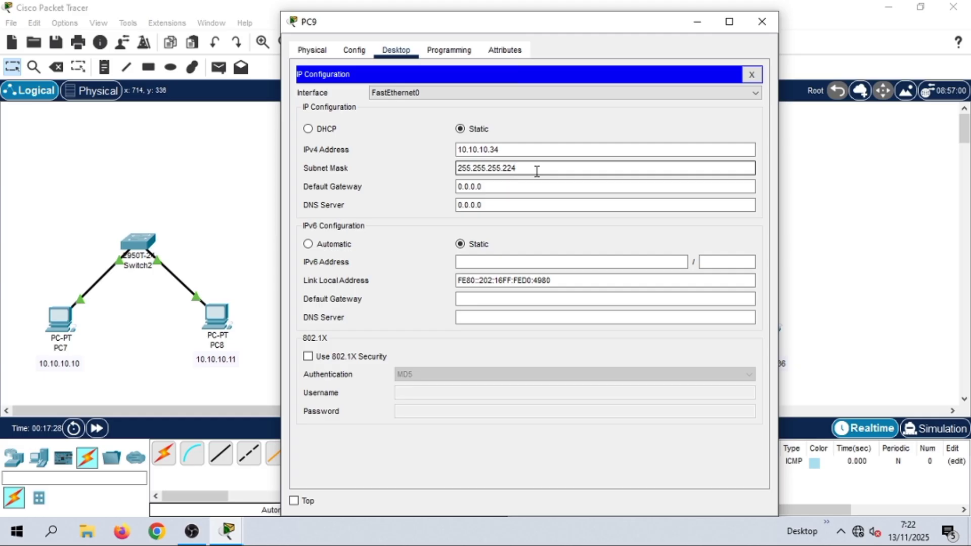
left_click(762, 22)
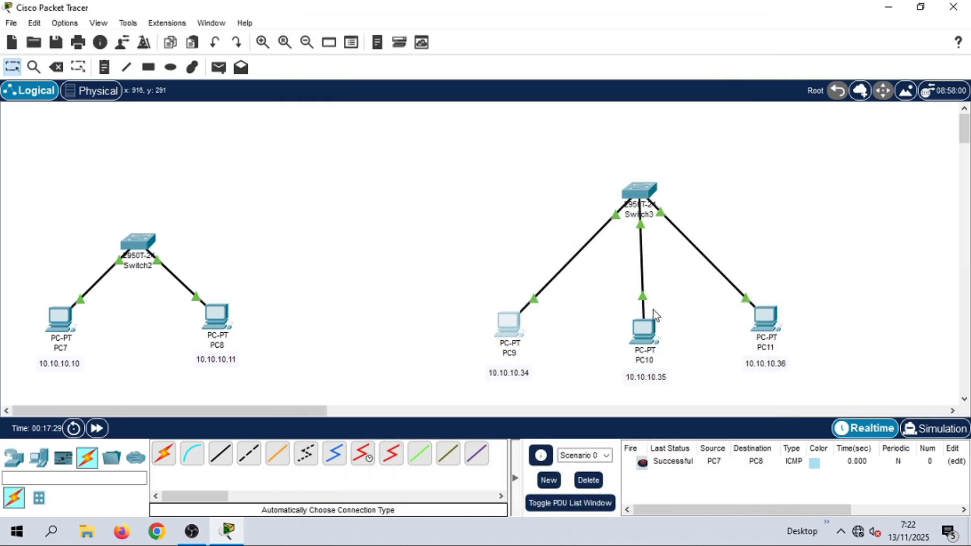
- Open PC10's IP configuration and set its static IPv4 address to 10.10.10.35
left_click(653, 340)
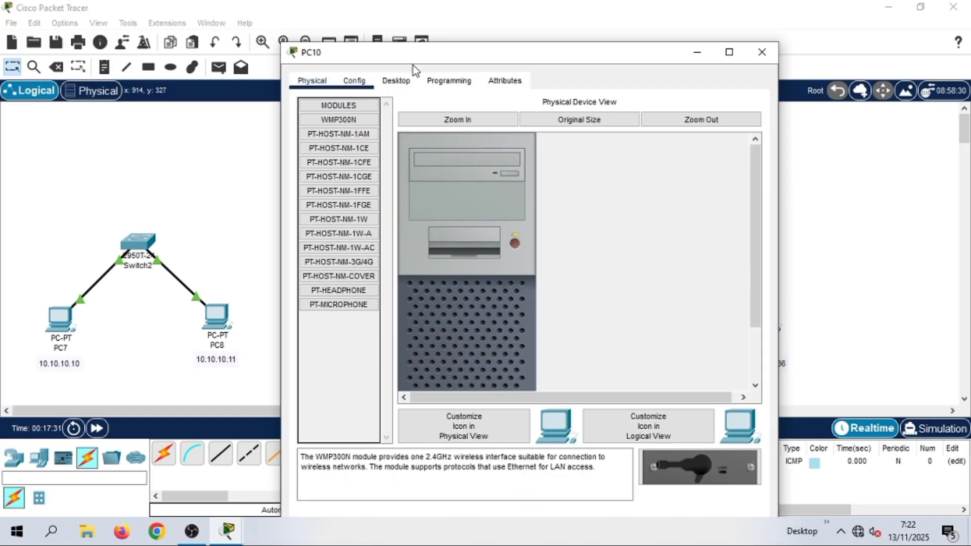
left_click(396, 81)
left_click(357, 116)
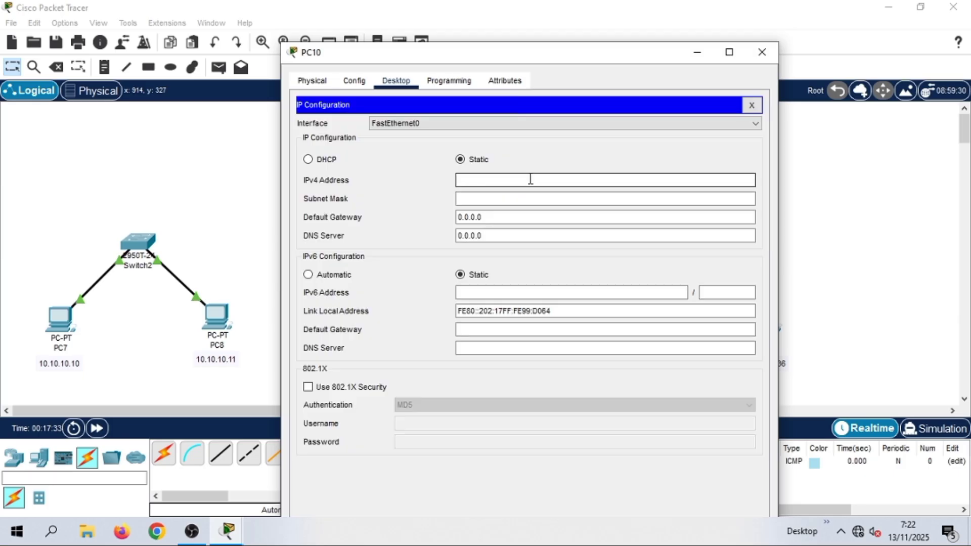
type("10.10.10.35")
- Set PC10's subnet mask to 255.255.255.224 and close its configuration
left_click(531, 200)
key("BackSpace")
key("BackSpace")
key("BackSpace")
key("BackSpace")
key("BackSpace")
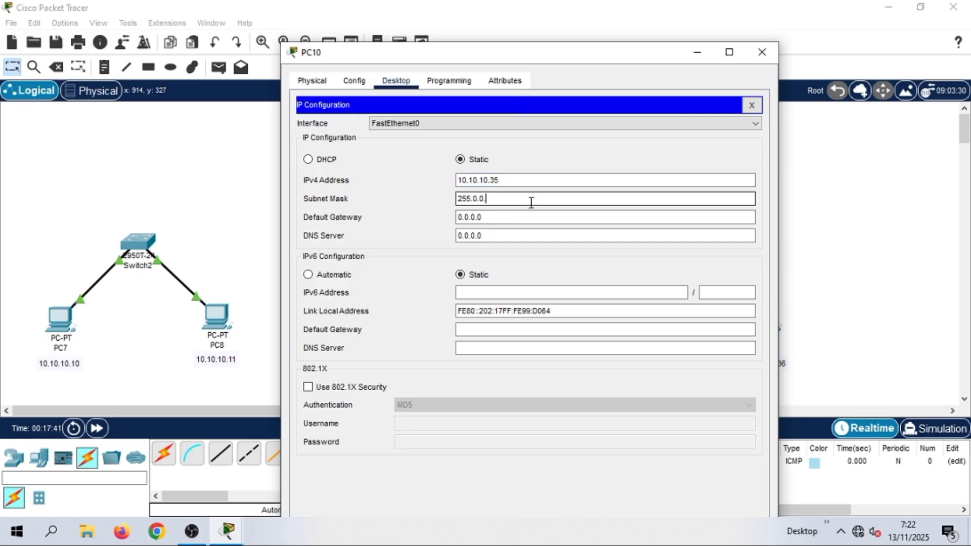
type("255.2545")
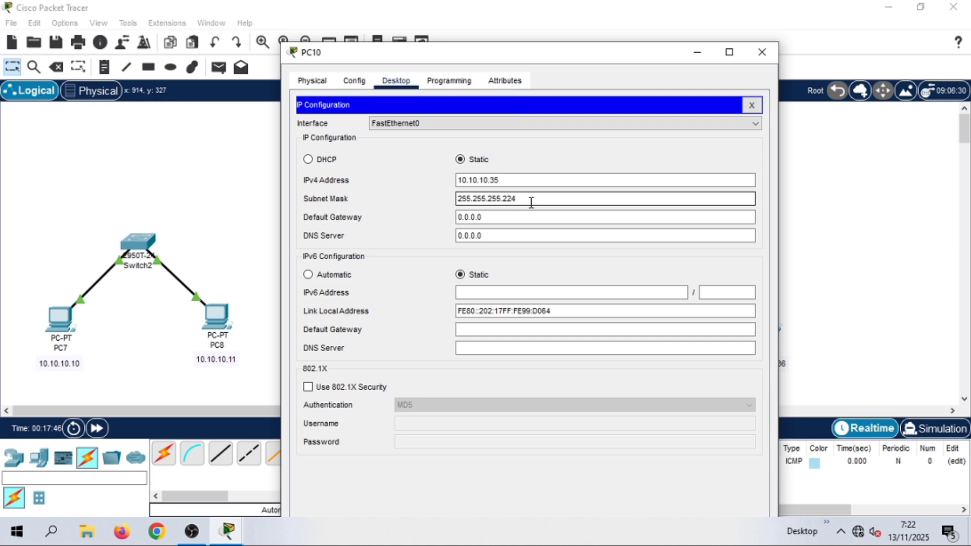
left_click(762, 52)
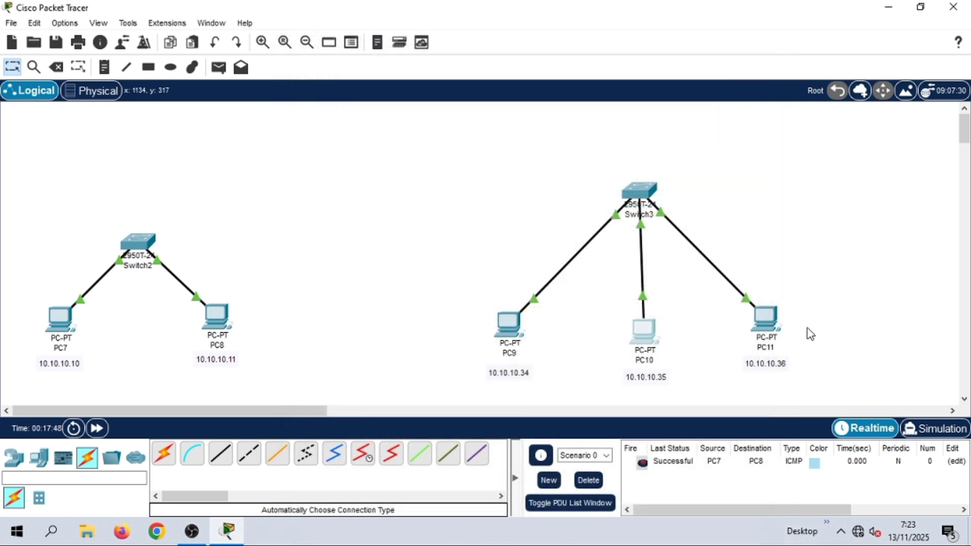
- Open PC11's IP configuration and set its static IPv4 address to 10.10.10.36
left_click(765, 318)
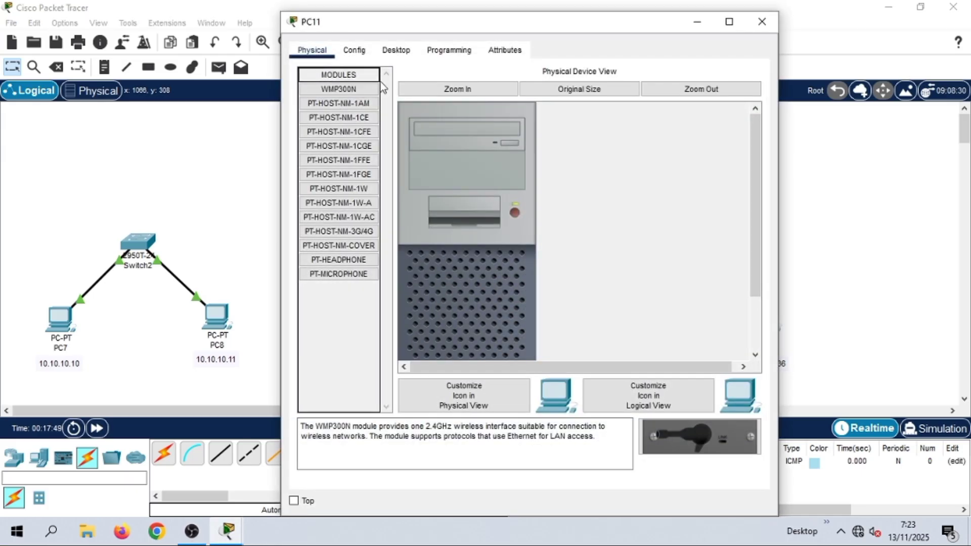
left_click(396, 50)
left_click(344, 141)
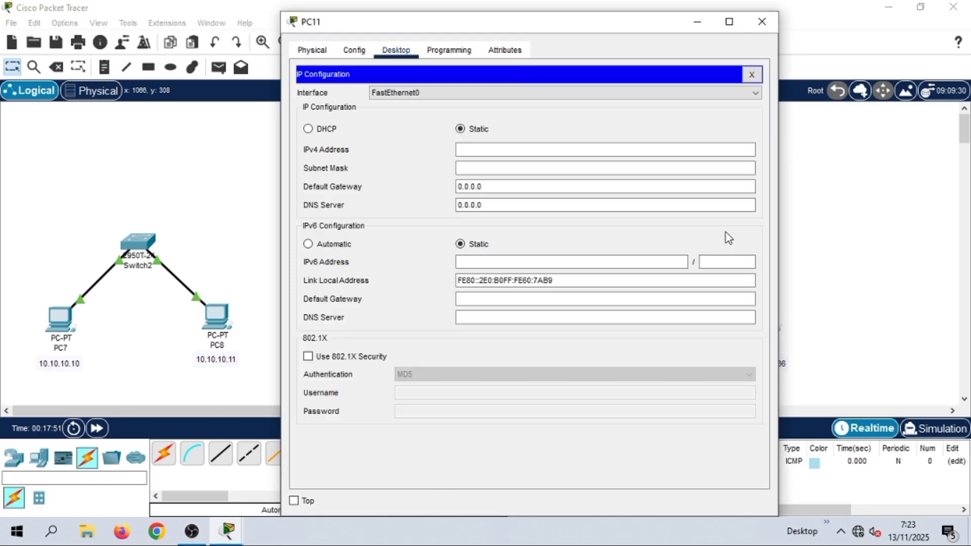
left_click(567, 147)
type("10.10.10.")
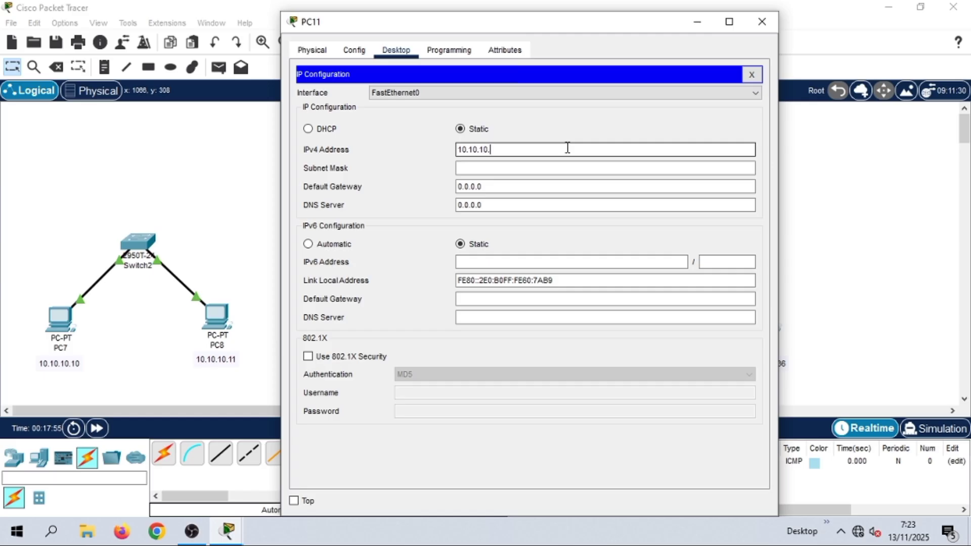
type("36")
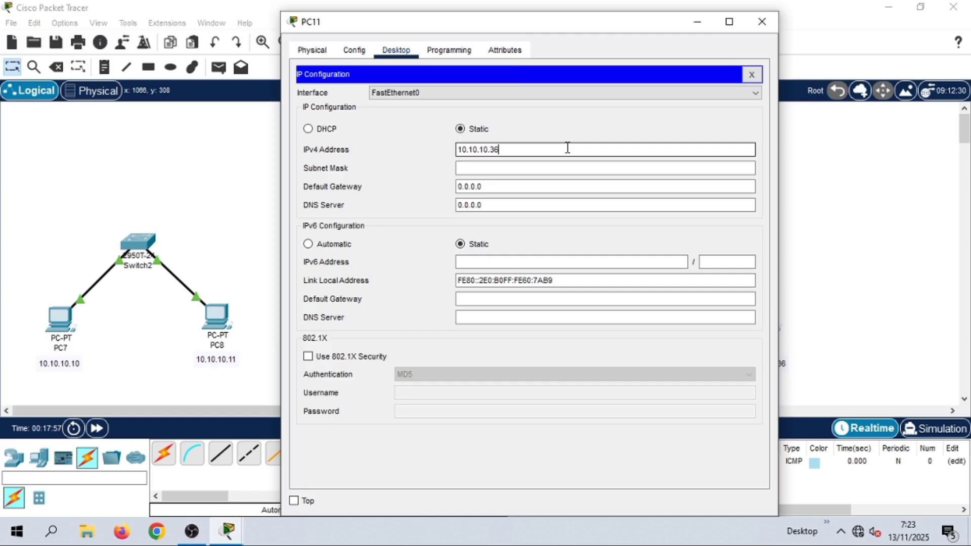
- Set PC11's subnet mask to match the other PCs on its LAN and close its configuration
left_click(549, 167)
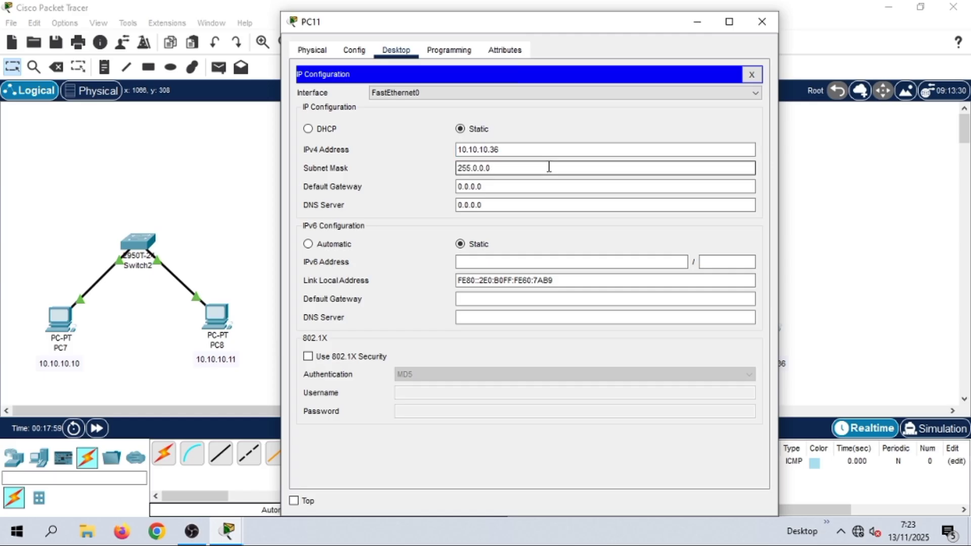
key("BackSpace")
key("BackSpace")
type("255.255")
left_click(774, 21)
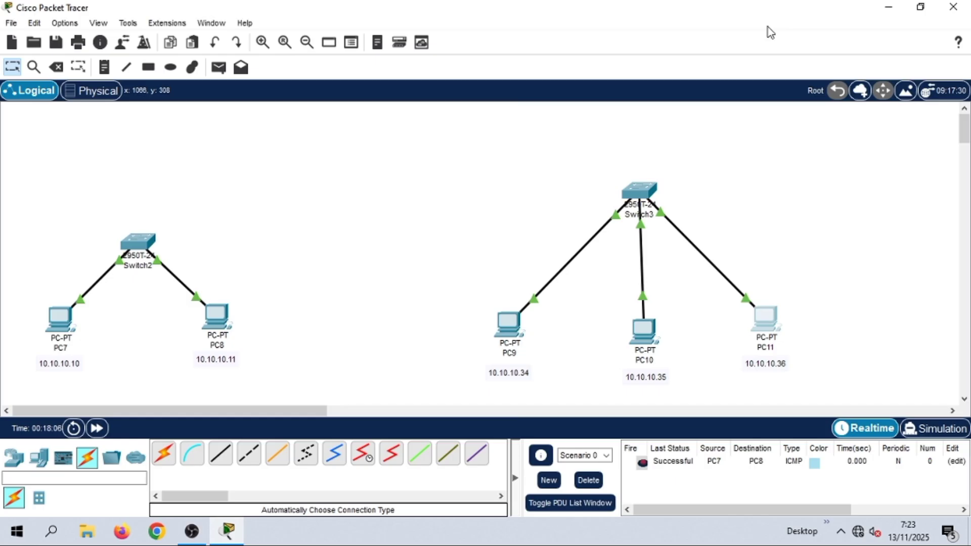
- From PC10's command prompt, ping 10.10.10.34, 10.10.10.35 and 10.10.10.36, and close the PC10 window
left_click(648, 330)
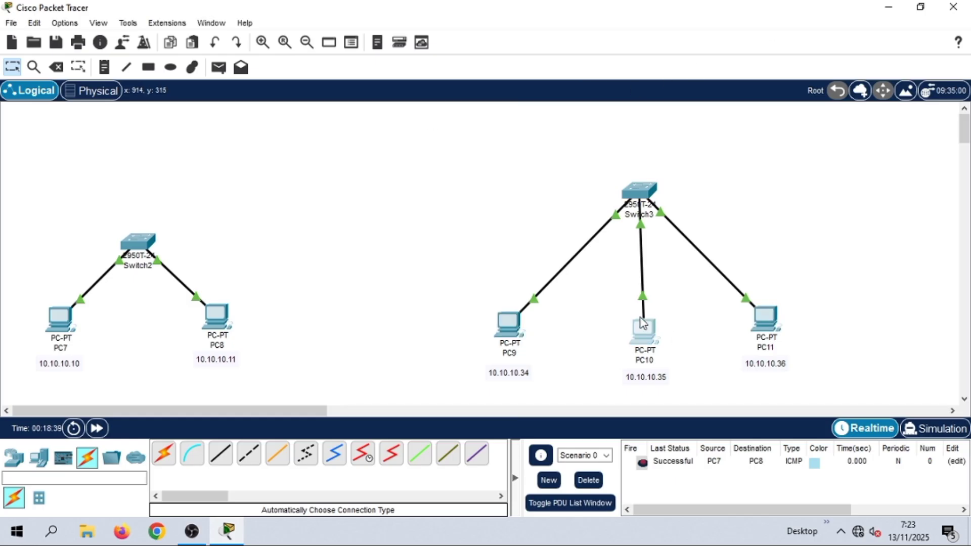
left_click(620, 130)
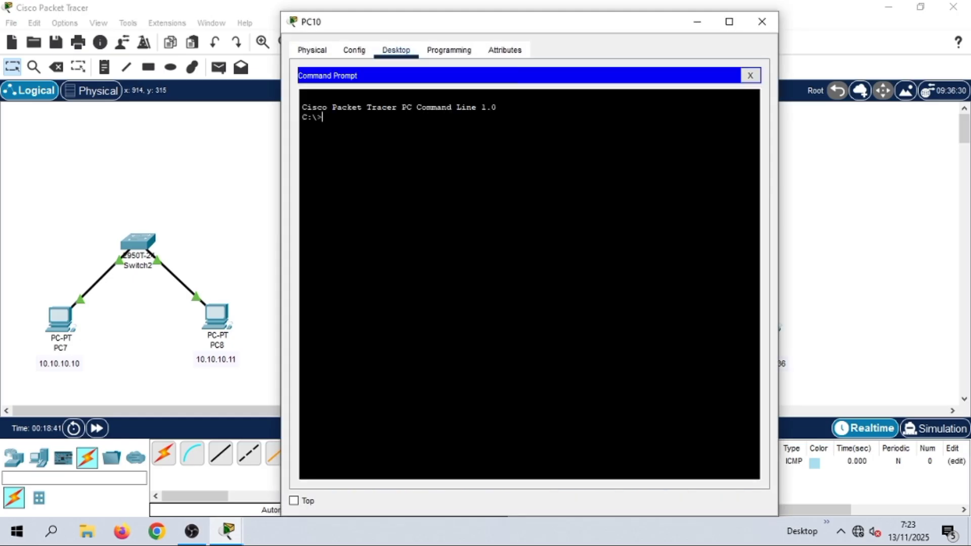
type("ping 10.10.10.34")
key("Return")
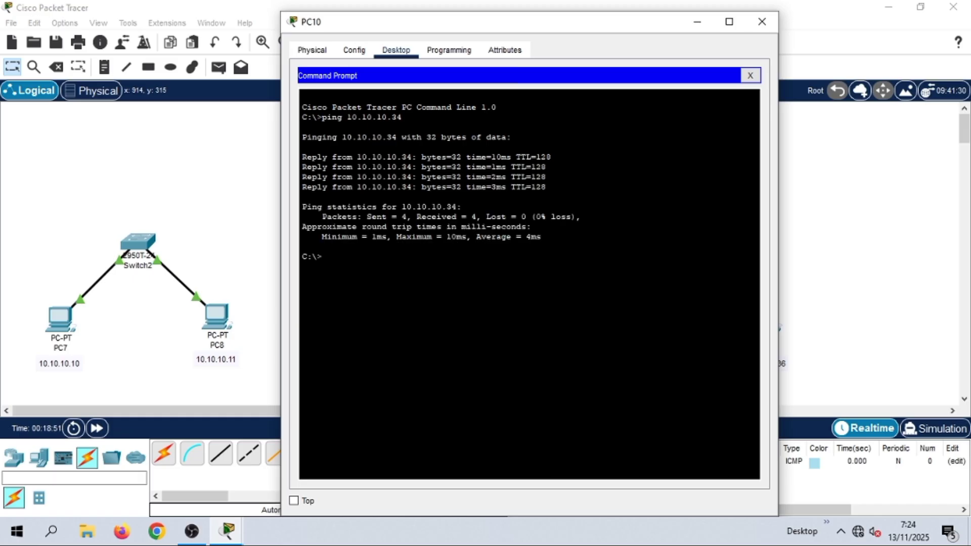
type("ng 10.10.10.36")
key("Return")
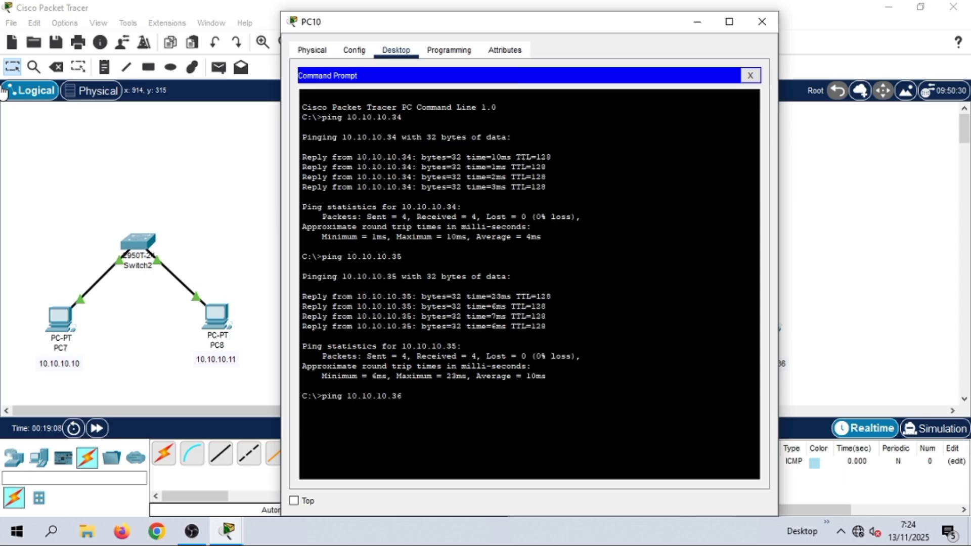
key("Return")
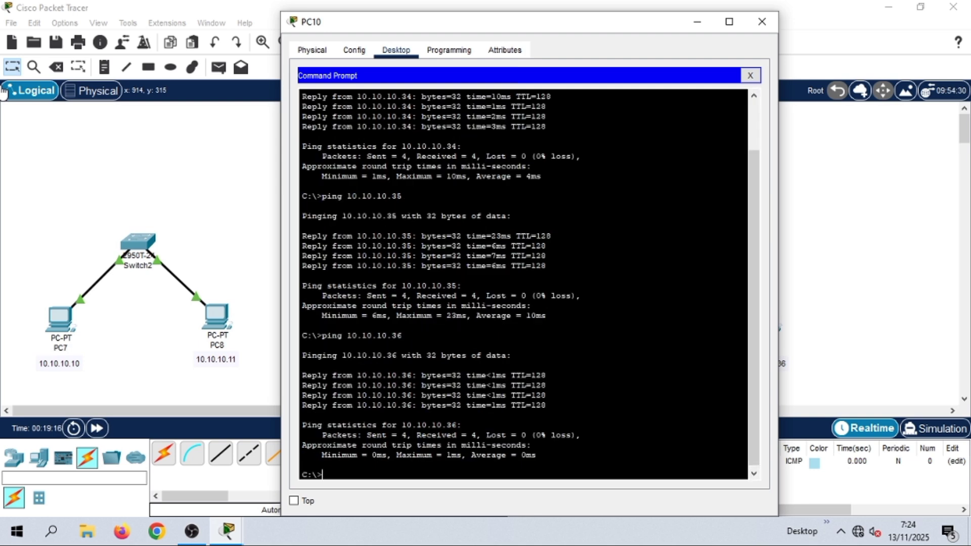
left_click(763, 21)
- Send a simple PDU from PC9 to PC10 and delete the scenario's PDU entries
left_click(219, 67)
left_click(507, 317)
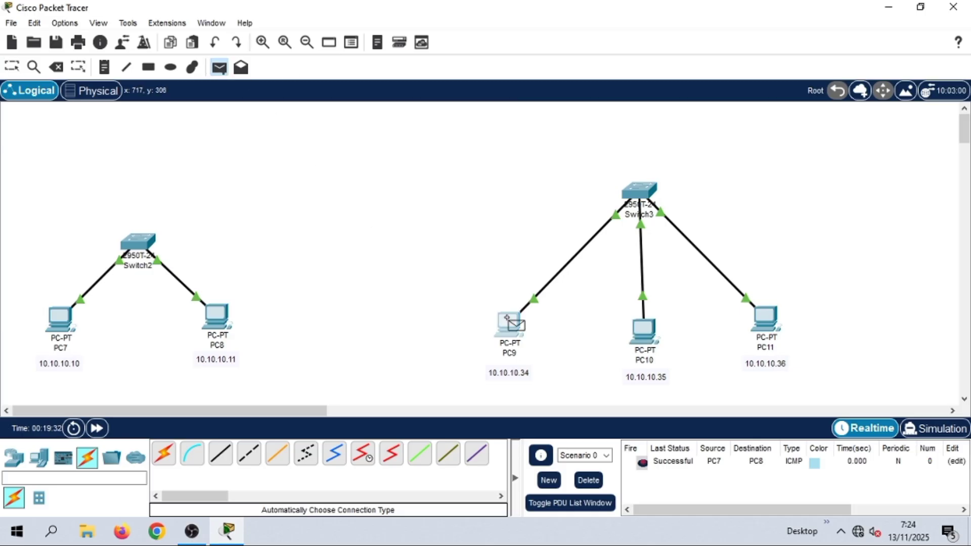
left_click(640, 328)
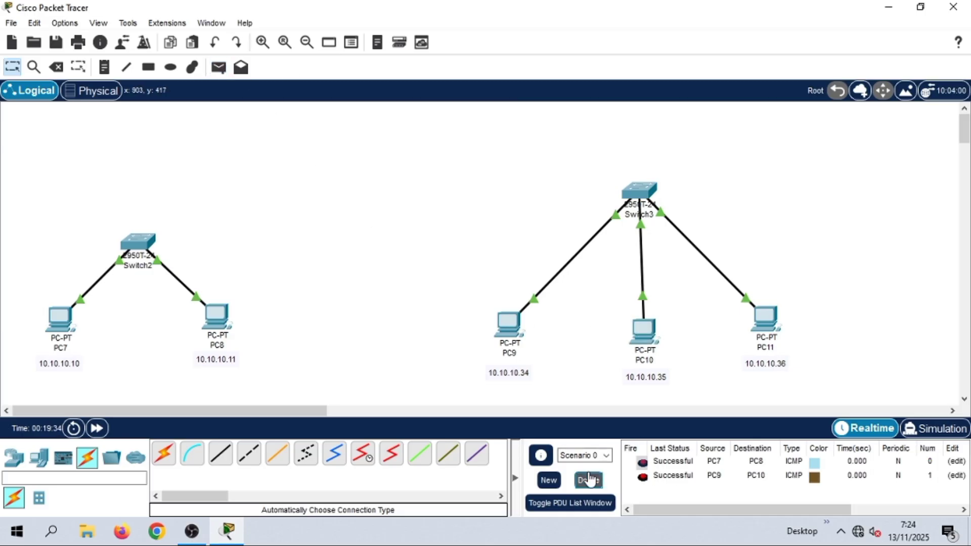
left_click(589, 479)
- Send one simple PDU from PC9 to PC10 and another from PC10 to PC11
left_click(219, 67)
left_click(503, 329)
left_click(647, 332)
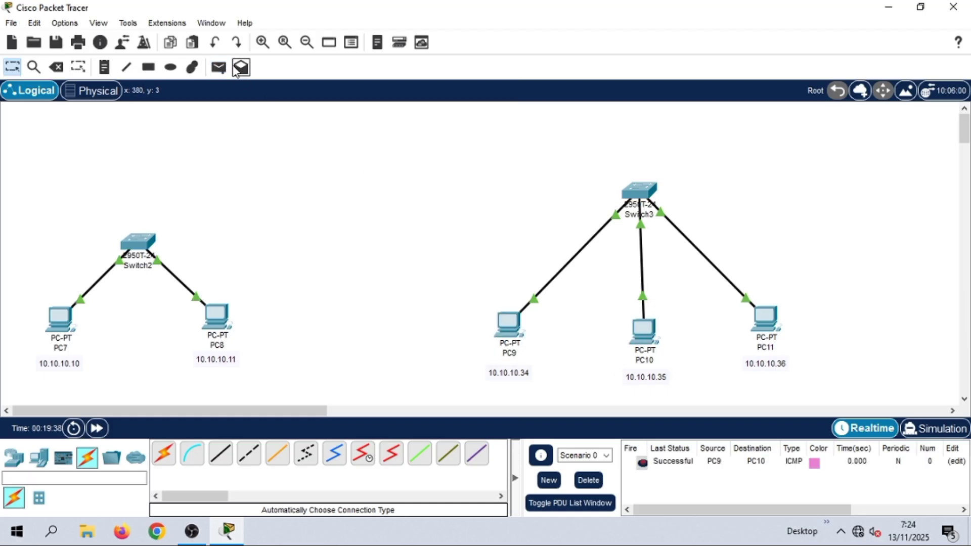
left_click(219, 68)
left_click(647, 331)
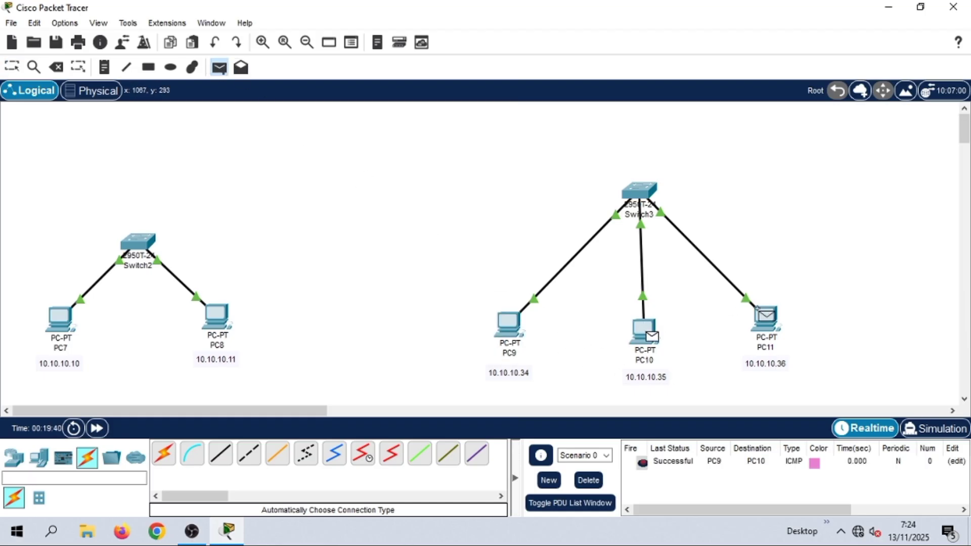
left_click(762, 314)
- Send a simple PDU from PC9 to PC11 and clear all PDU entries from the scenario
left_click(219, 67)
left_click(507, 326)
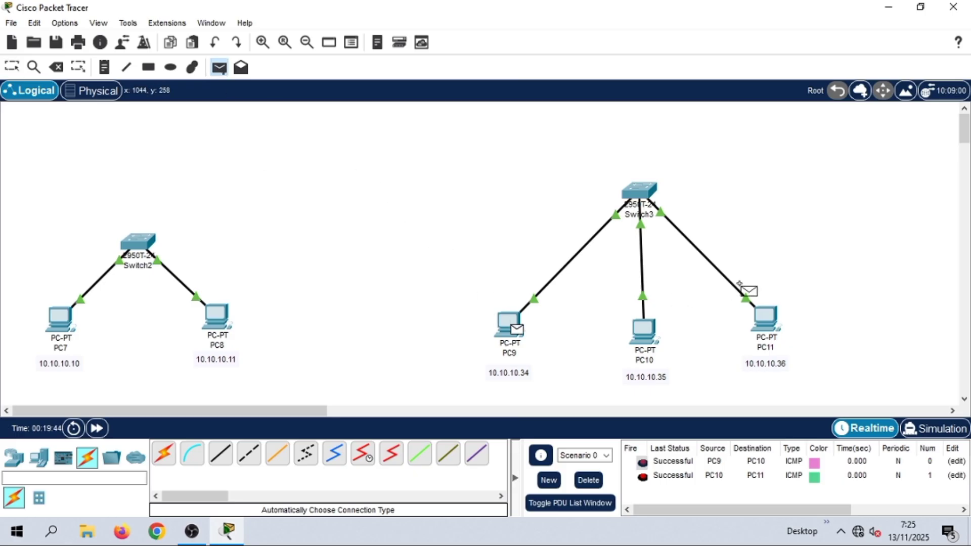
left_click(761, 310)
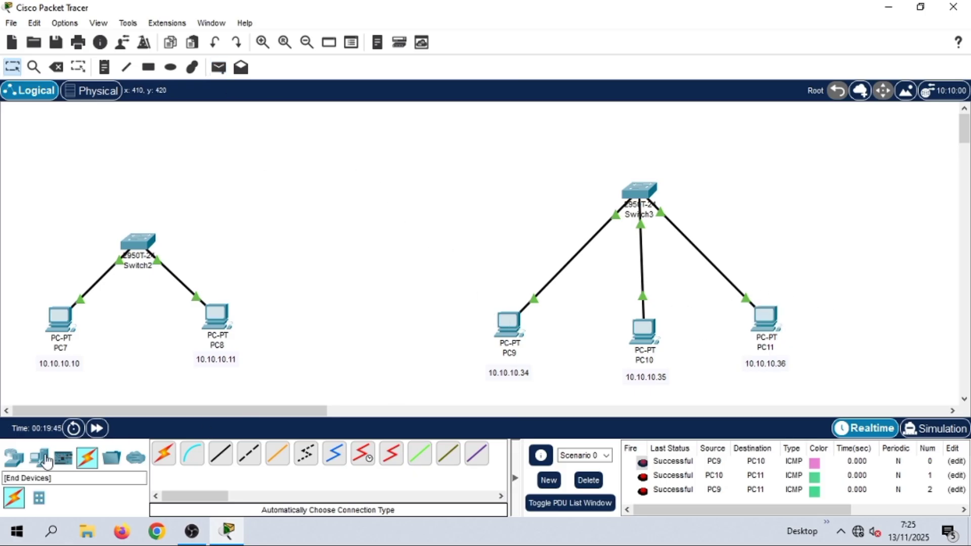
left_click(589, 481)
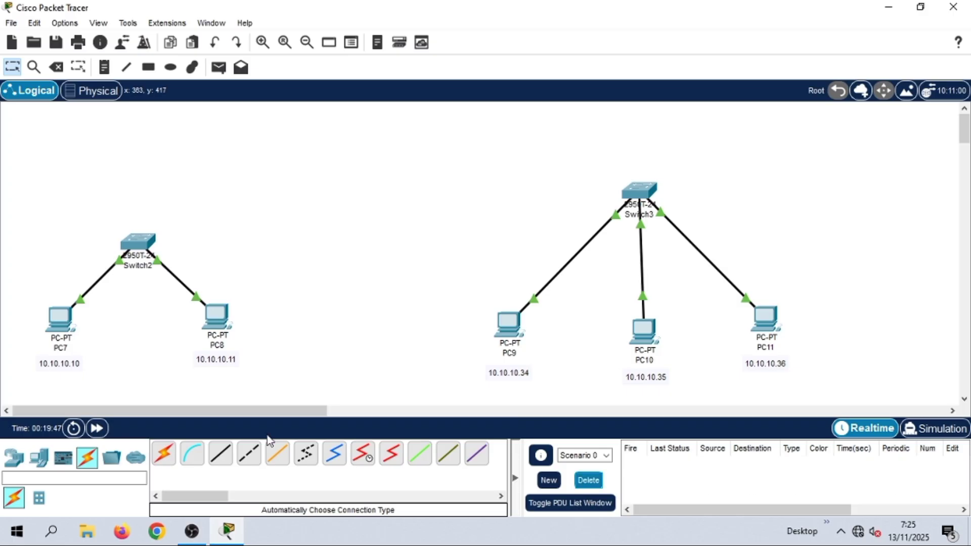
- Place a 2811 router in the workspace above and between Switch2 and Switch3
left_click(14, 457)
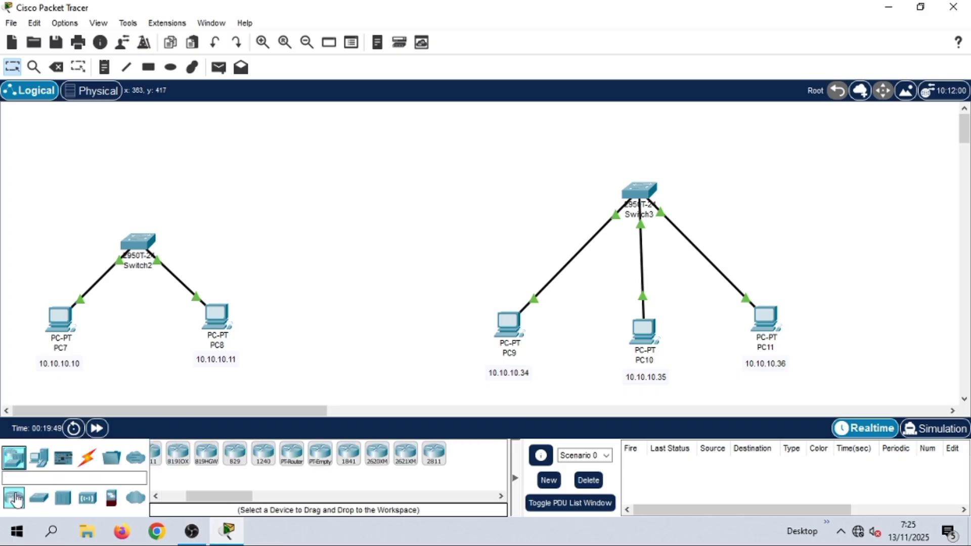
left_click(435, 455)
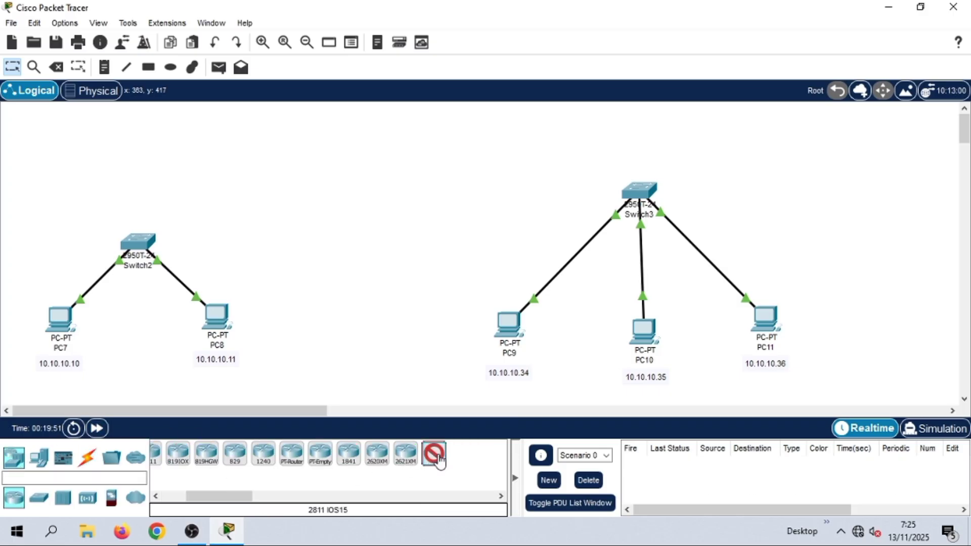
left_click(359, 138)
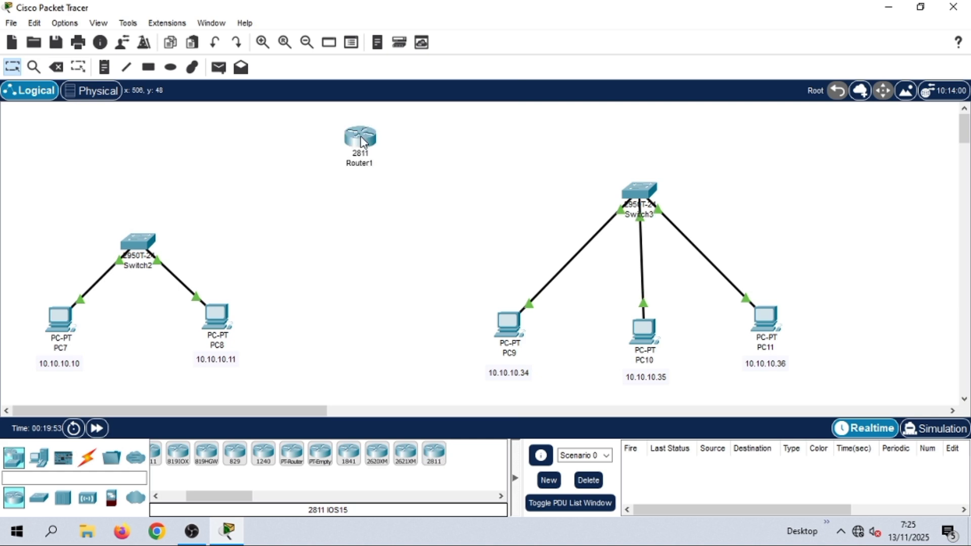
- Connect Switch2 and Switch3 to the 2811 router using automatically chosen connections
left_click(87, 457)
left_click(169, 462)
left_click(144, 244)
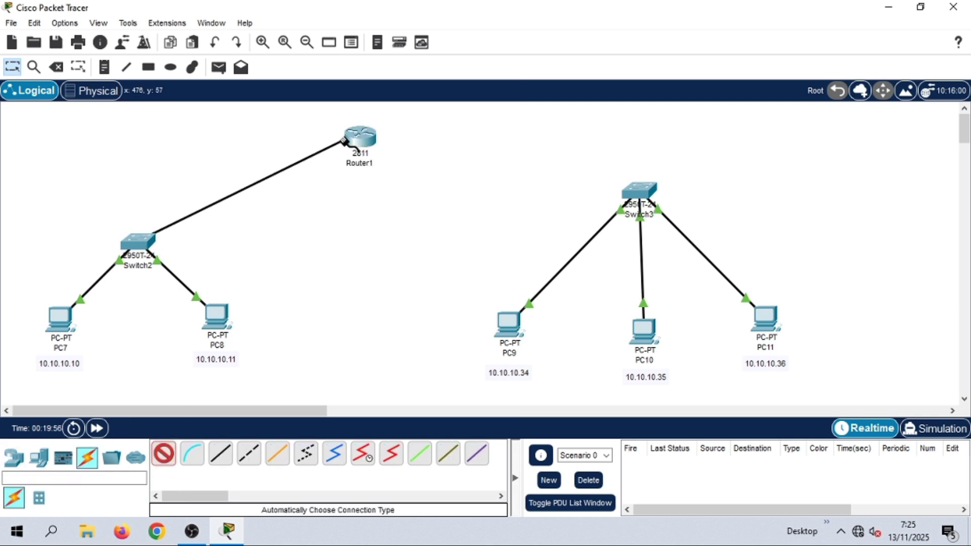
left_click(371, 131)
left_click(164, 454)
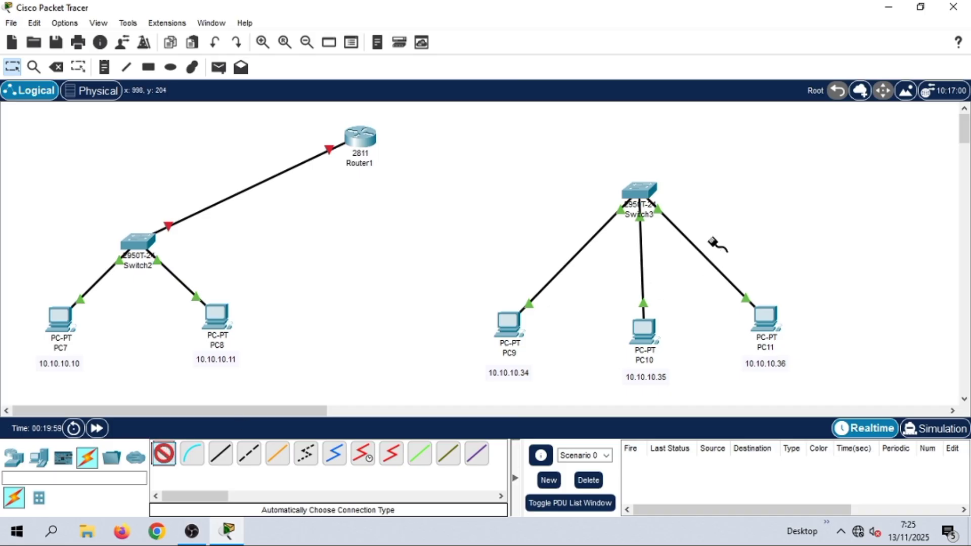
left_click(640, 191)
left_click(378, 140)
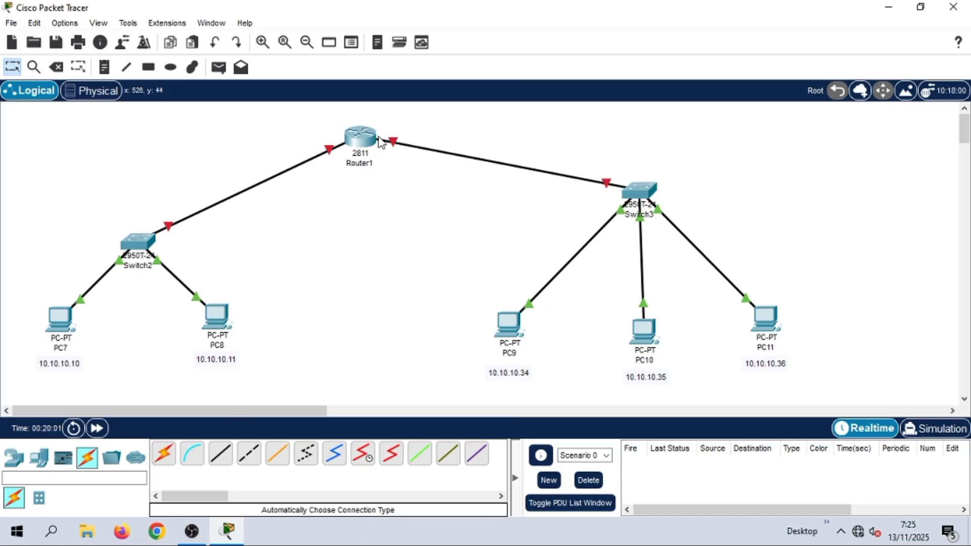
- Open the FastEthernet0/0 interface settings of the 2811 router and turn its port status on
left_click(363, 162)
left_click(433, 141)
left_click(363, 143)
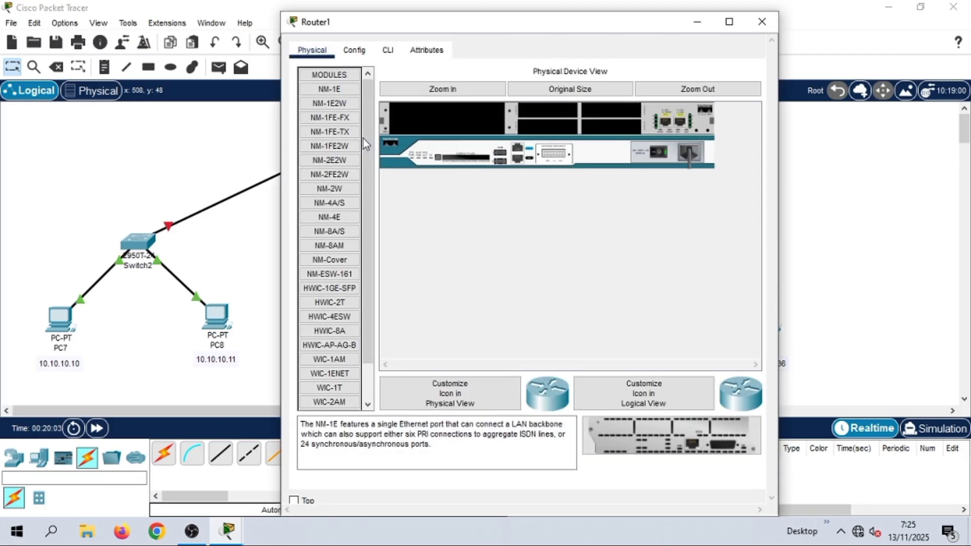
left_click(354, 50)
left_click(357, 199)
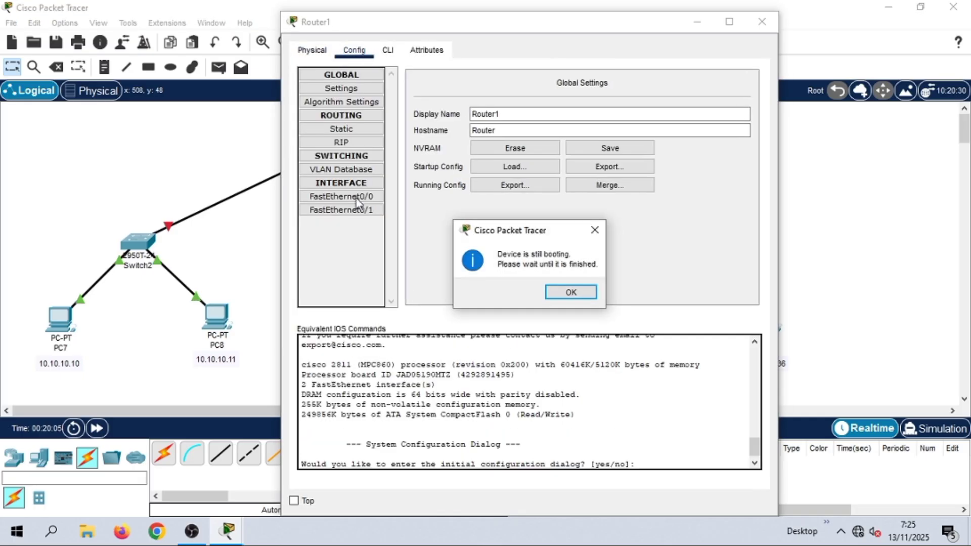
left_click(557, 290)
left_click(321, 201)
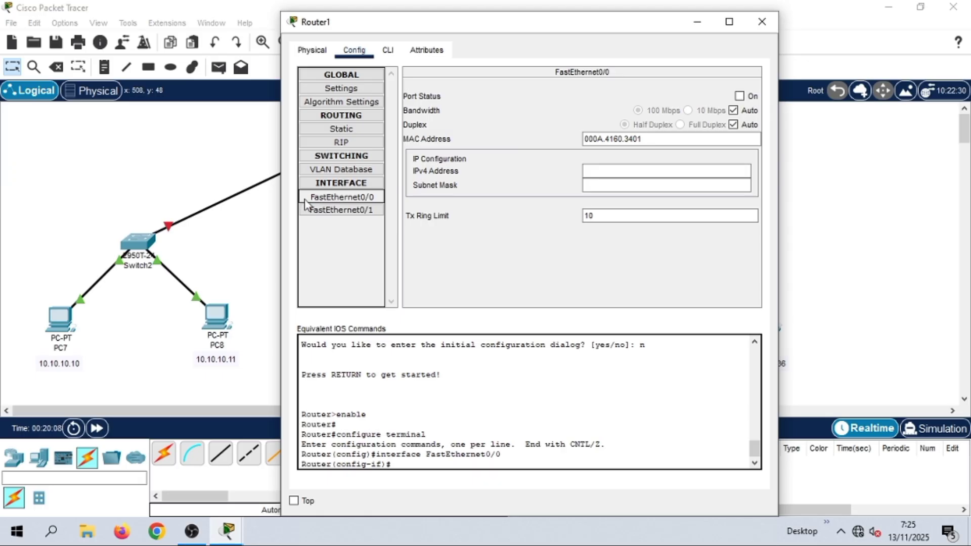
left_click(739, 96)
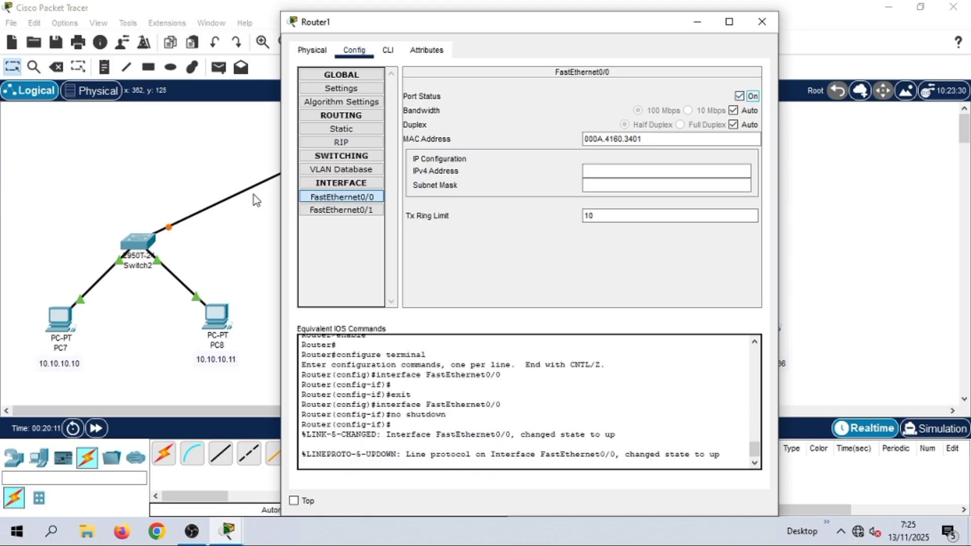
- Set the router's FastEthernet0/0 IPv4 address to 10.10.10.1 with subnet mask 255.255.255.224
left_click(647, 170)
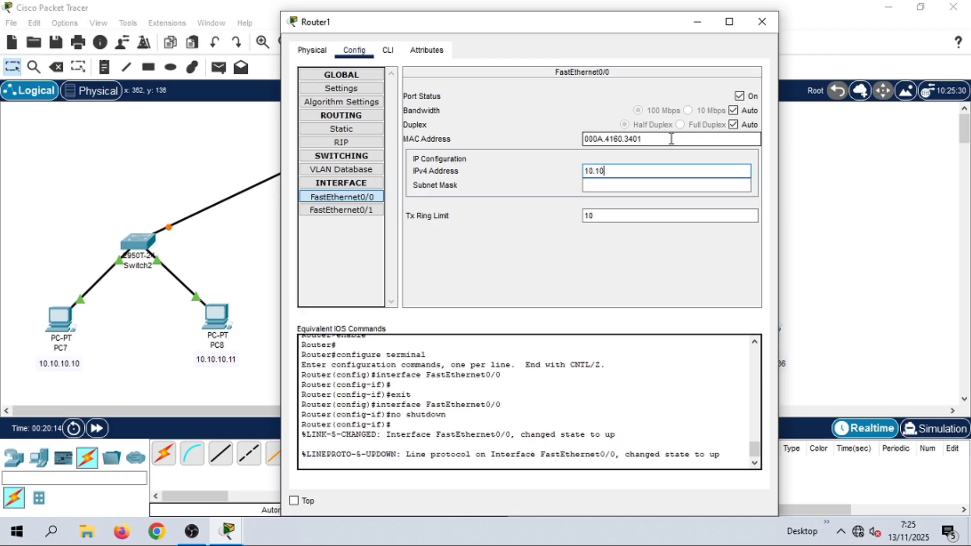
left_click(666, 183)
key("BackSpace")
key("BackSpace")
key("BackSpace")
key("BackSpace")
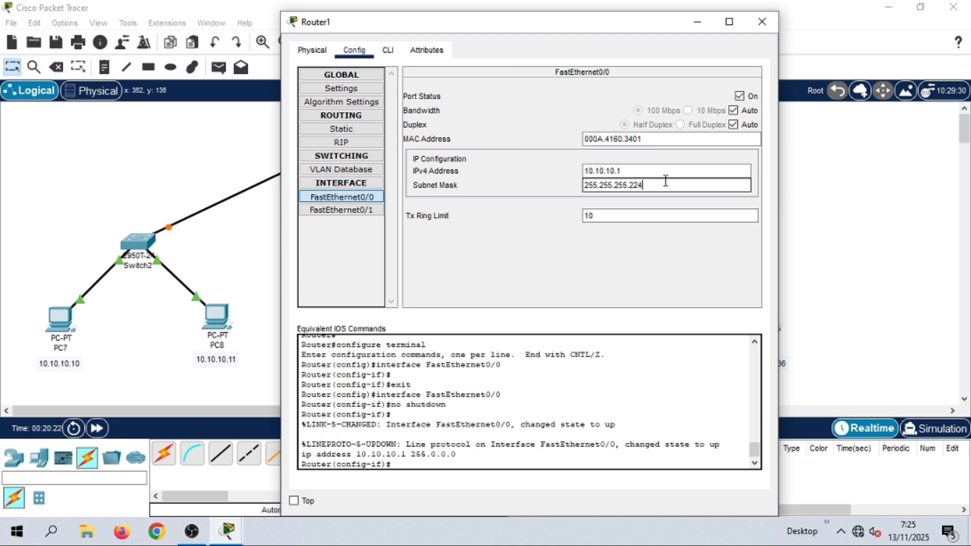
- Turn on the router's FastEthernet0/1 port and set its IPv4 address to 10.10.10.33 with subnet mask 255.255.255.224
left_click(353, 211)
left_click(740, 96)
left_click(677, 170)
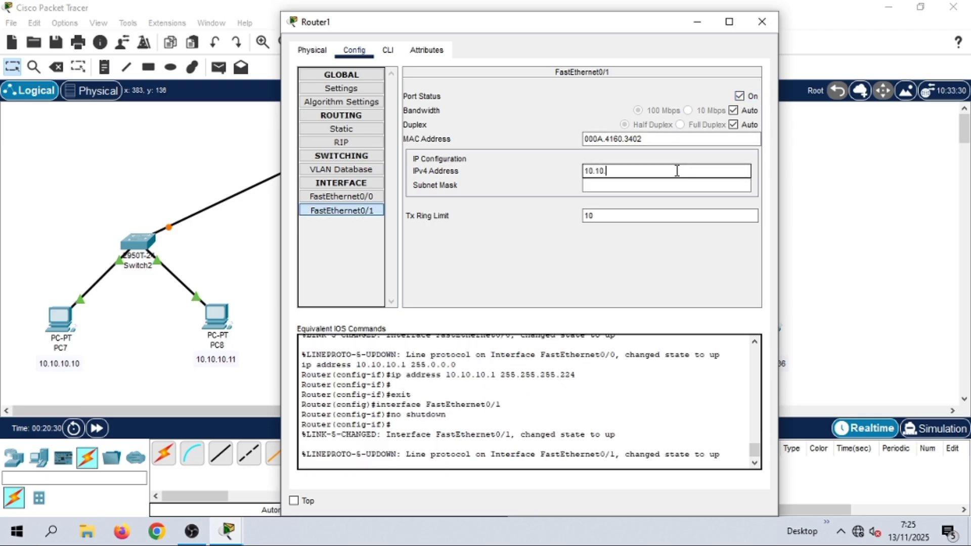
left_click(644, 187)
type("255.255.255.224")
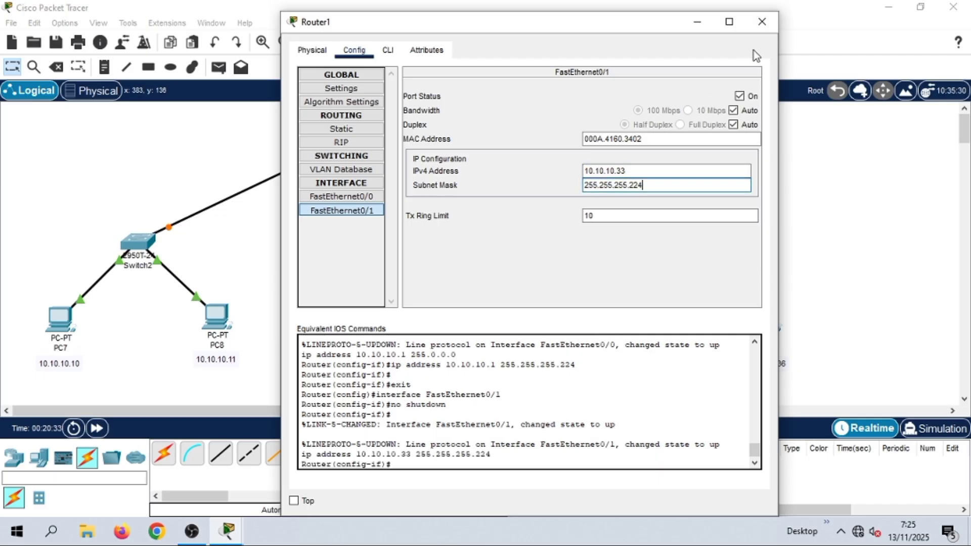
left_click(762, 21)
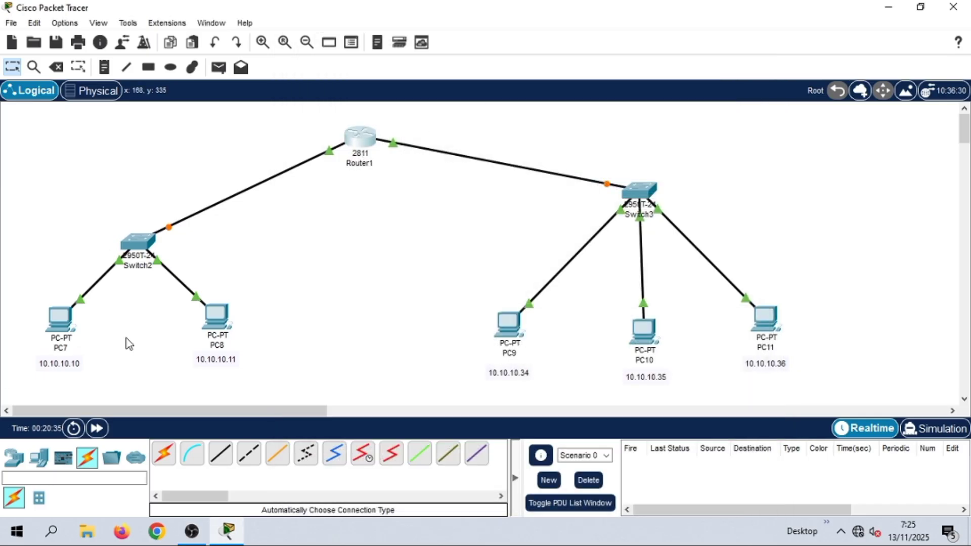
- Set PC7's default gateway to 10.10.10.1 in its IP configuration
left_click(72, 321)
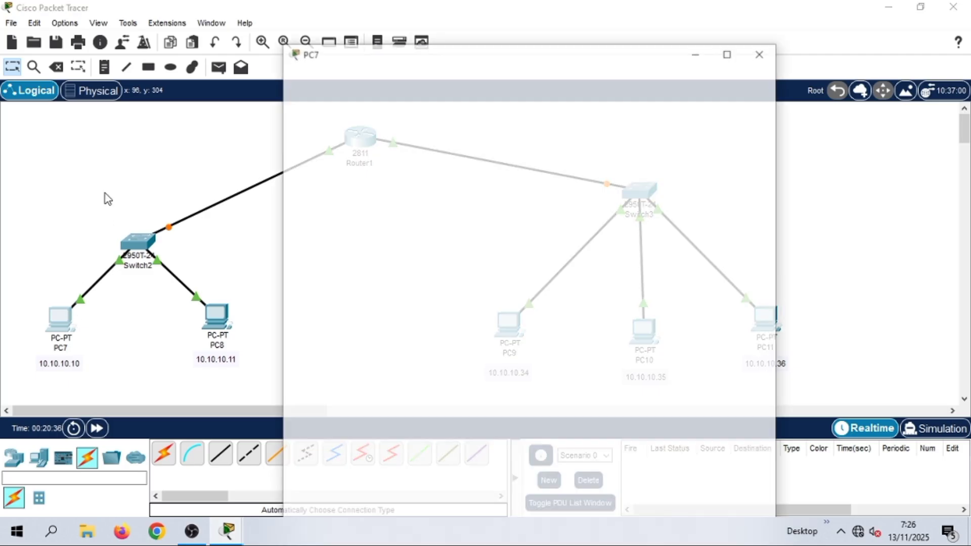
left_click(354, 104)
left_click(514, 183)
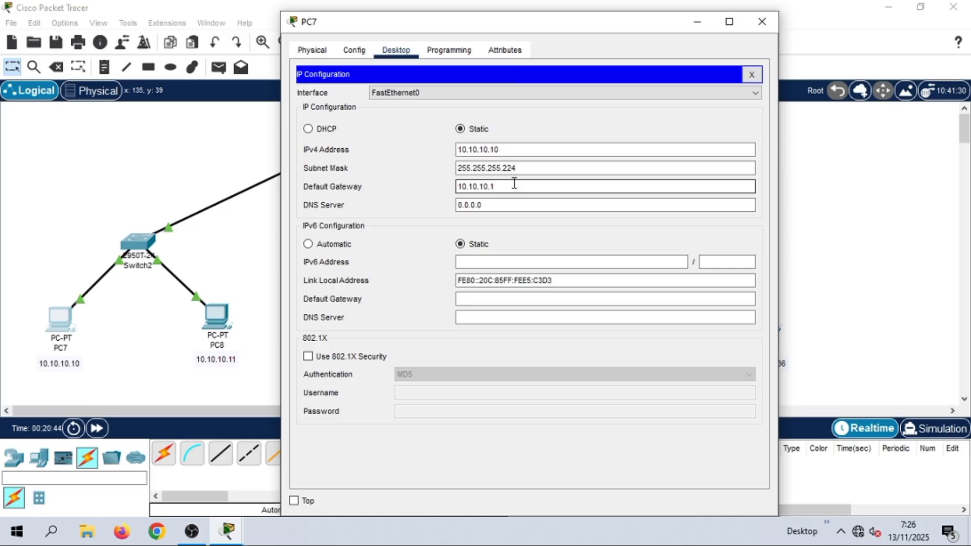
left_click(242, 314)
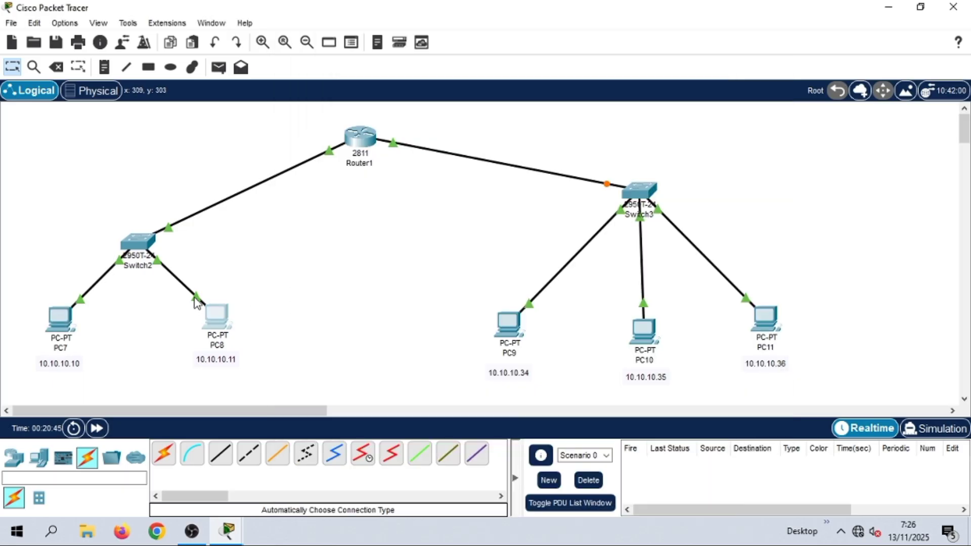
- Set PC8's default gateway to 10.10.10.1 in its IP configuration
left_click(200, 305)
left_click(318, 134)
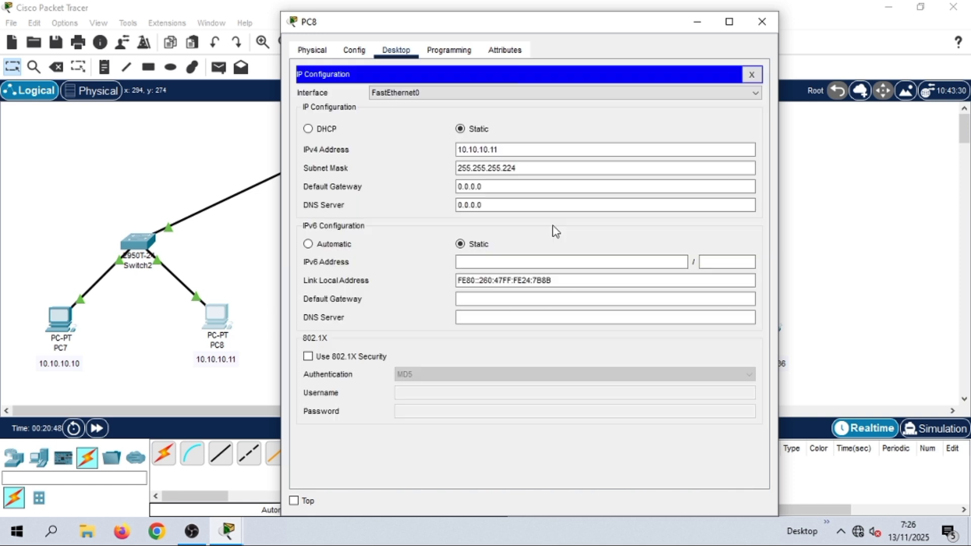
left_click(512, 181)
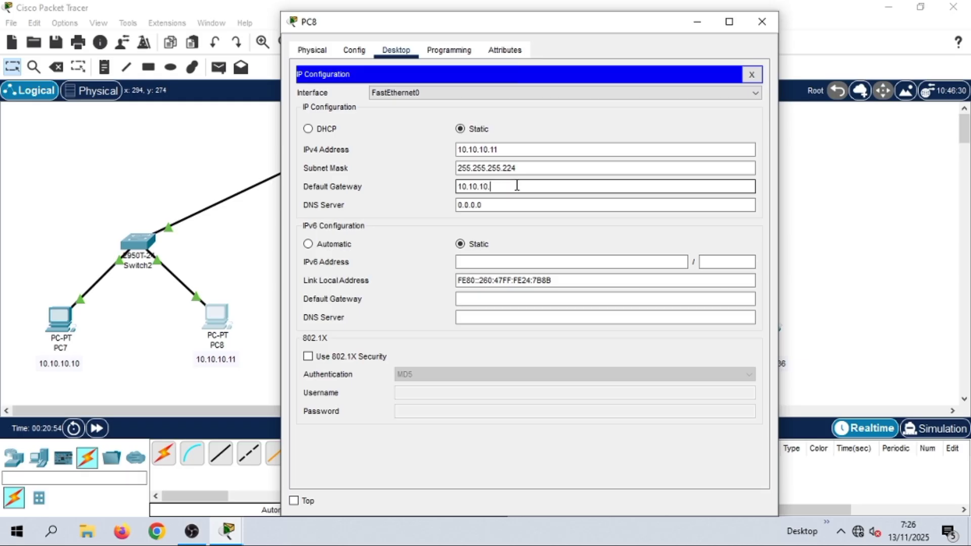
left_click(762, 22)
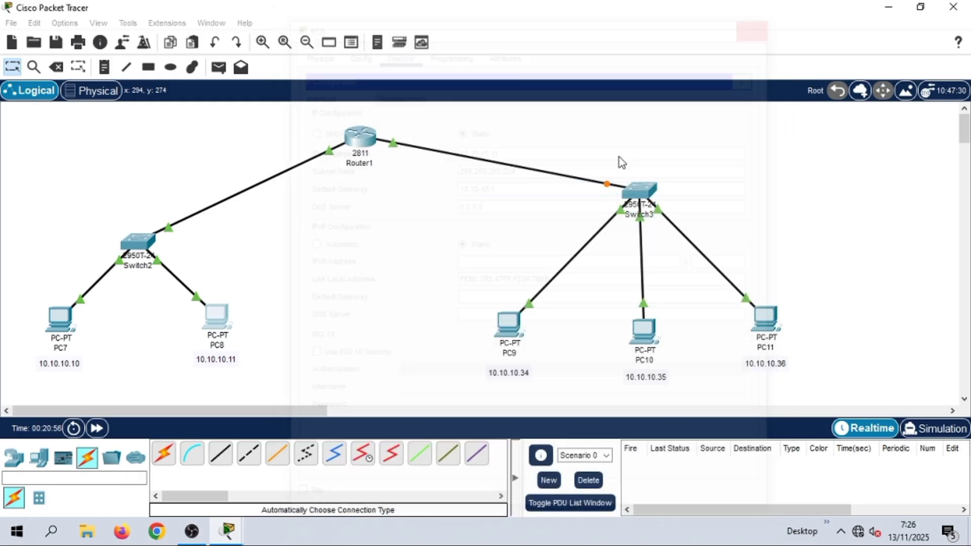
- Set PC9's default gateway to 10.10.10.33 in its IP configuration
left_click(502, 327)
left_click(324, 138)
left_click(579, 217)
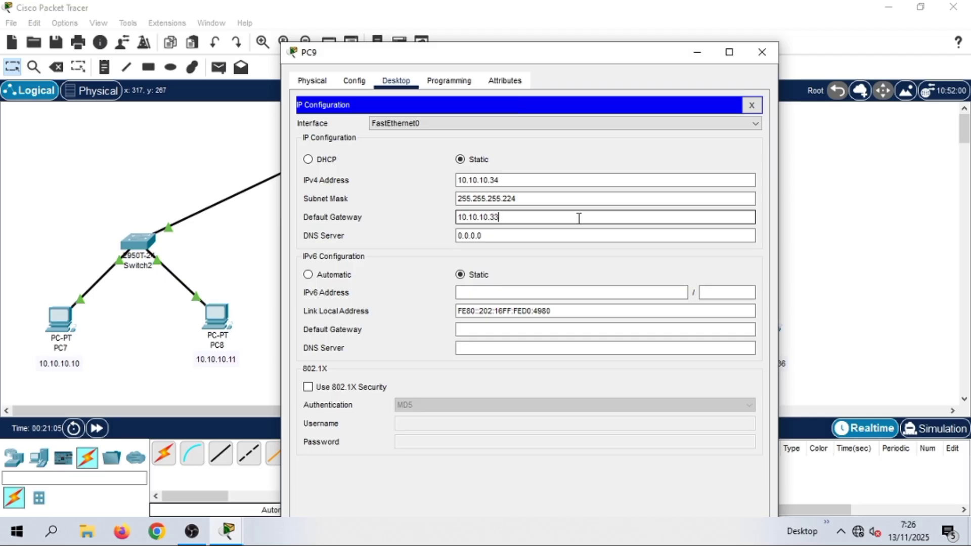
left_click(763, 52)
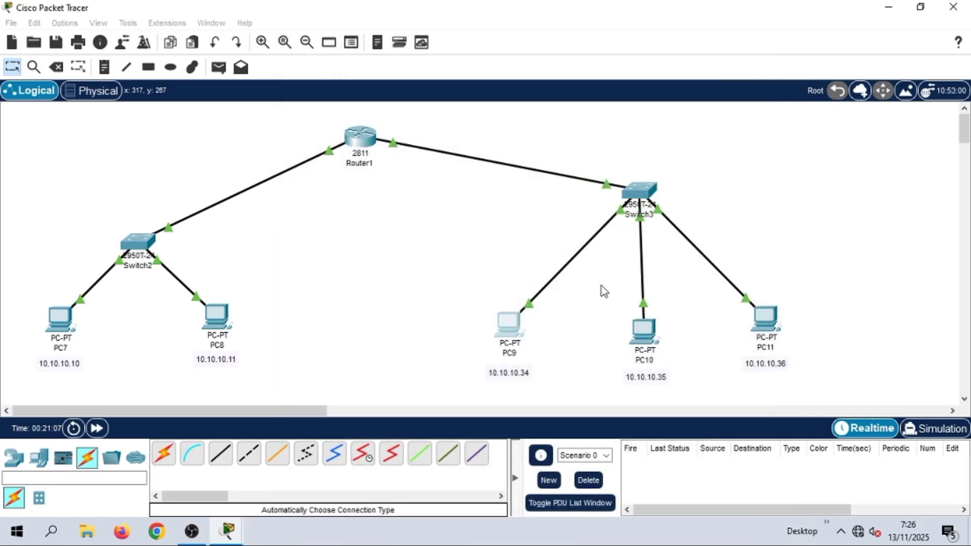
- Set PC10's default gateway to 10.10.10.33 in its IP configuration
left_click(645, 335)
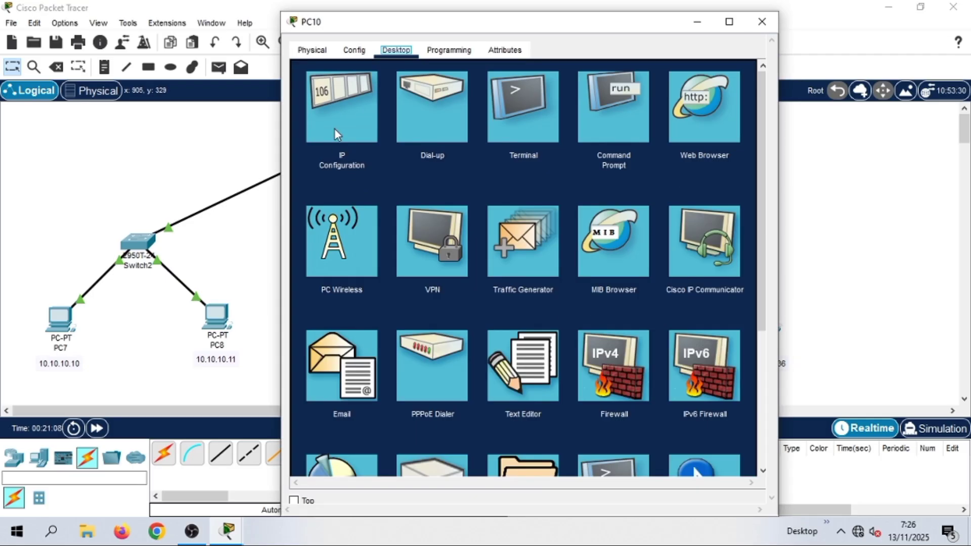
left_click(338, 127)
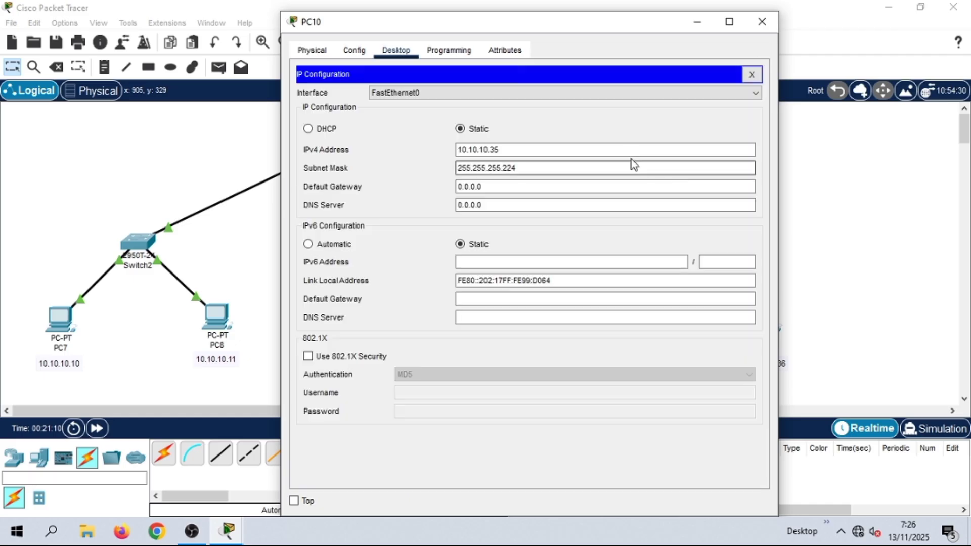
left_click(513, 188)
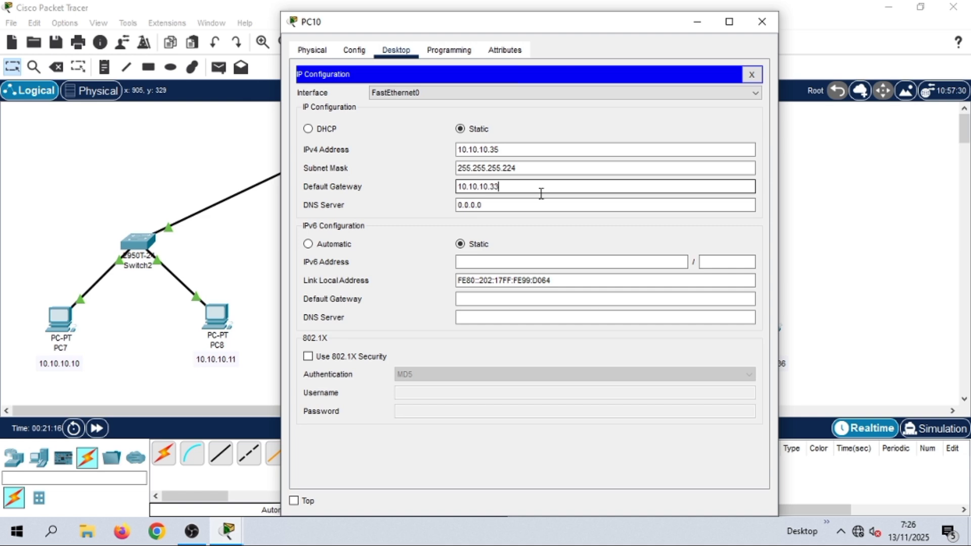
left_click(761, 22)
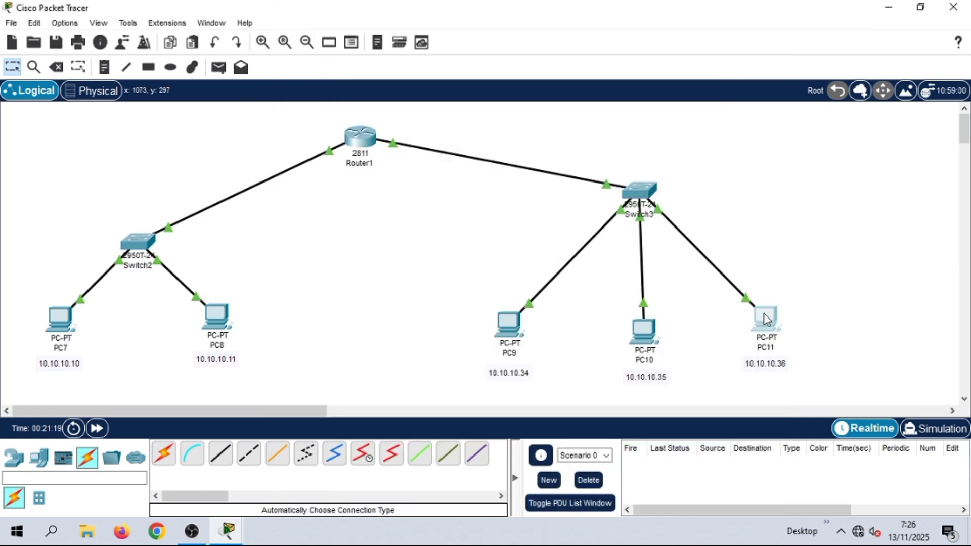
- Set PC11's default gateway to 10.10.10.33 in its IP configuration
left_click(736, 310)
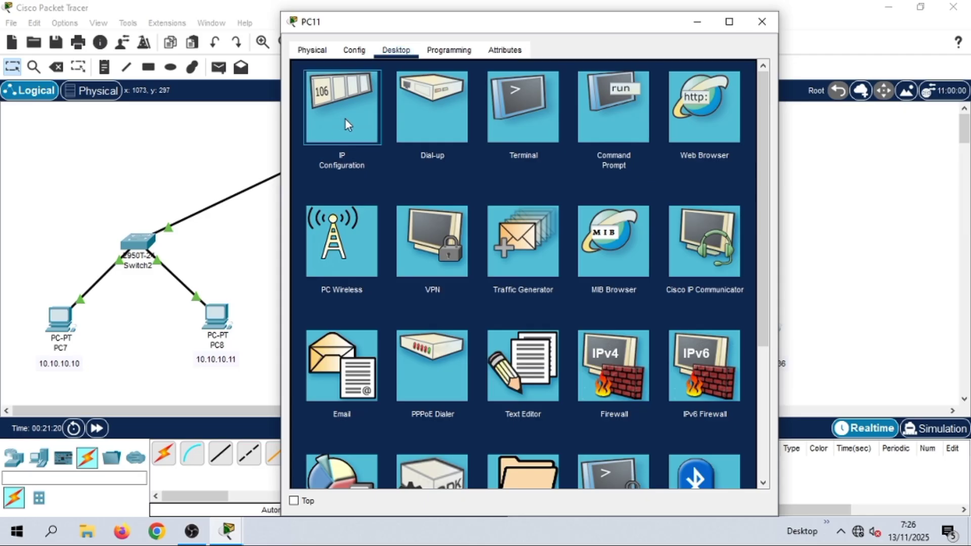
left_click(345, 118)
left_click(551, 181)
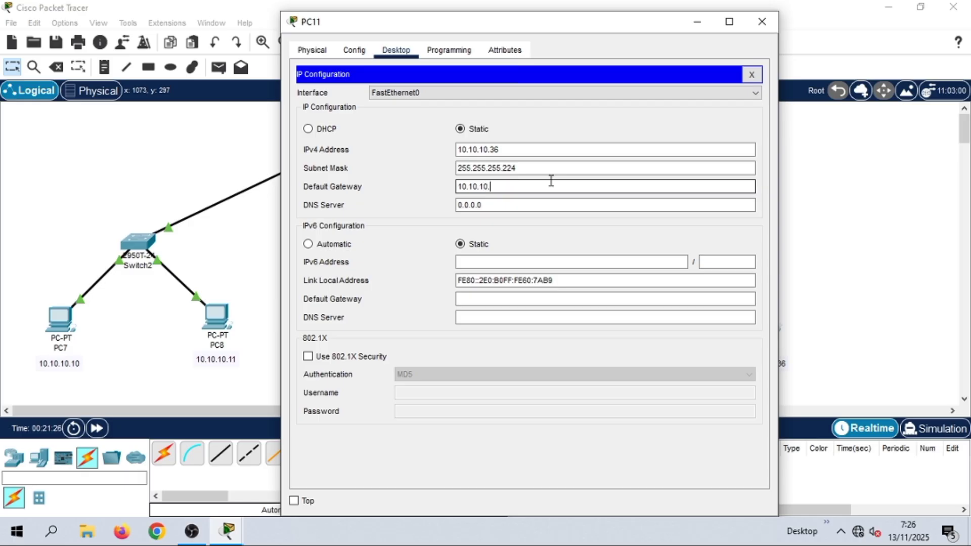
left_click(757, 15)
- Test connectivity from PC7 to PC9 with a simple PDU, clear the PDU list, and repeat the same test
left_click(218, 67)
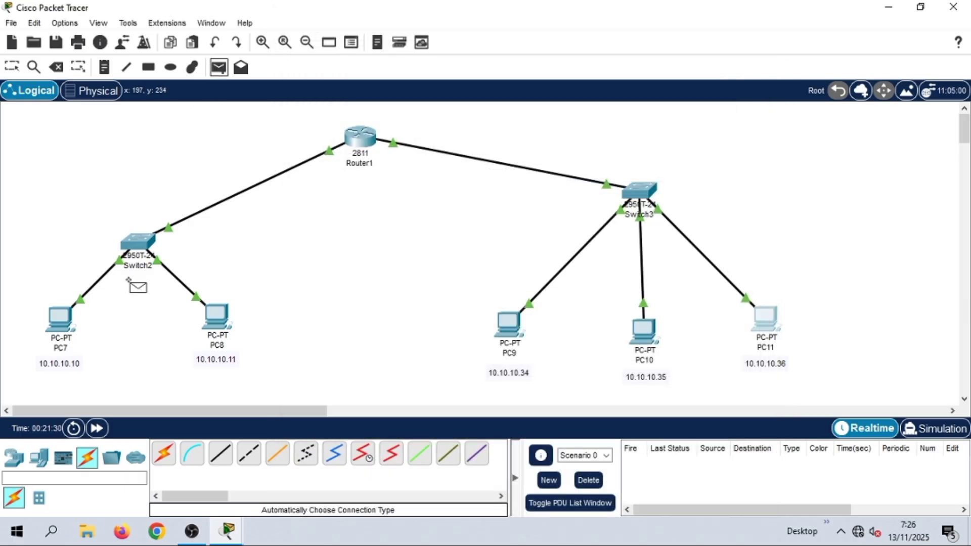
left_click(55, 320)
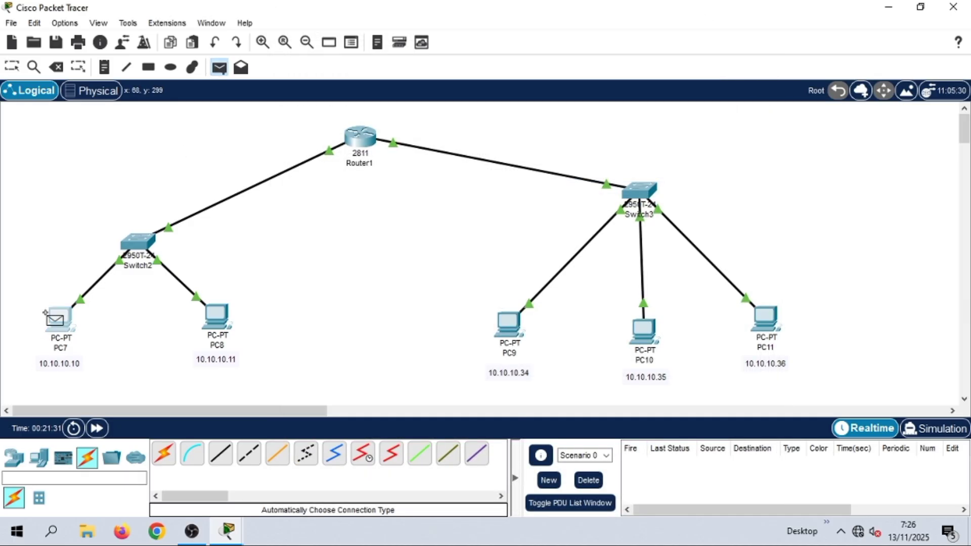
left_click(501, 318)
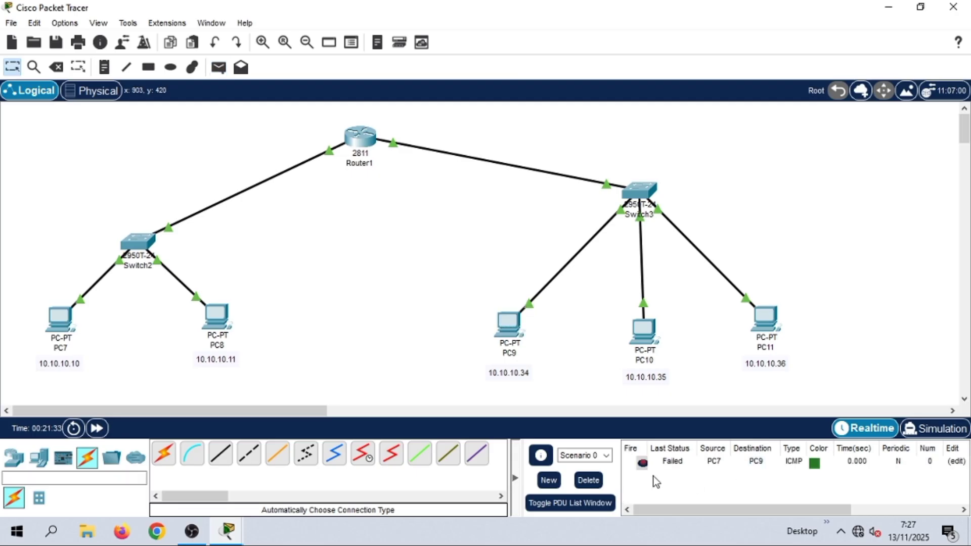
left_click(589, 480)
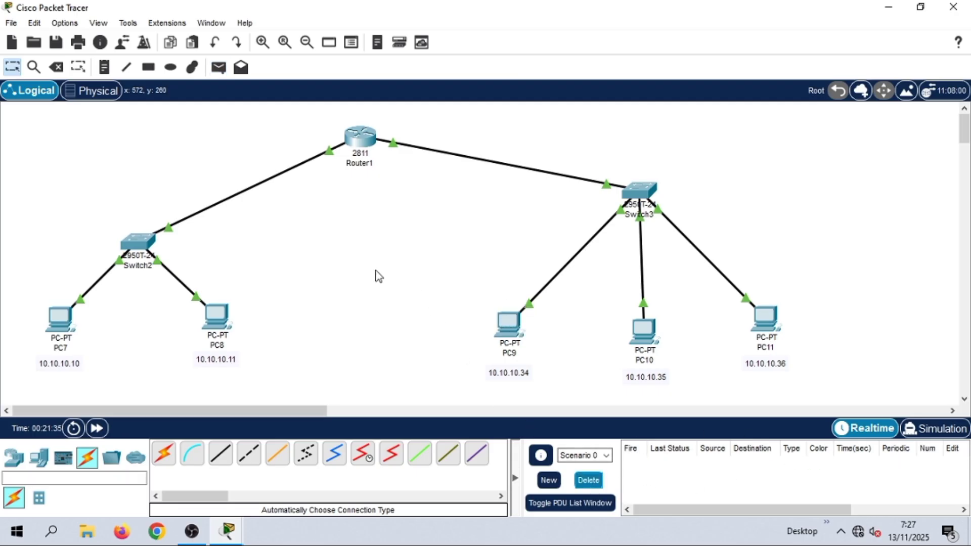
left_click(219, 67)
left_click(59, 318)
left_click(511, 319)
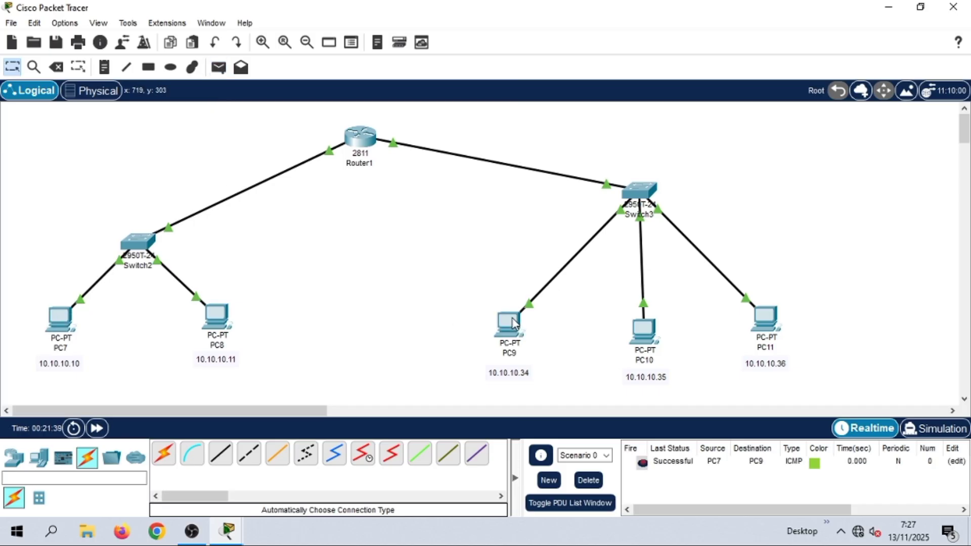
- Test connectivity from PC7 to PC10 by sending a simple PDU twice
left_click(219, 68)
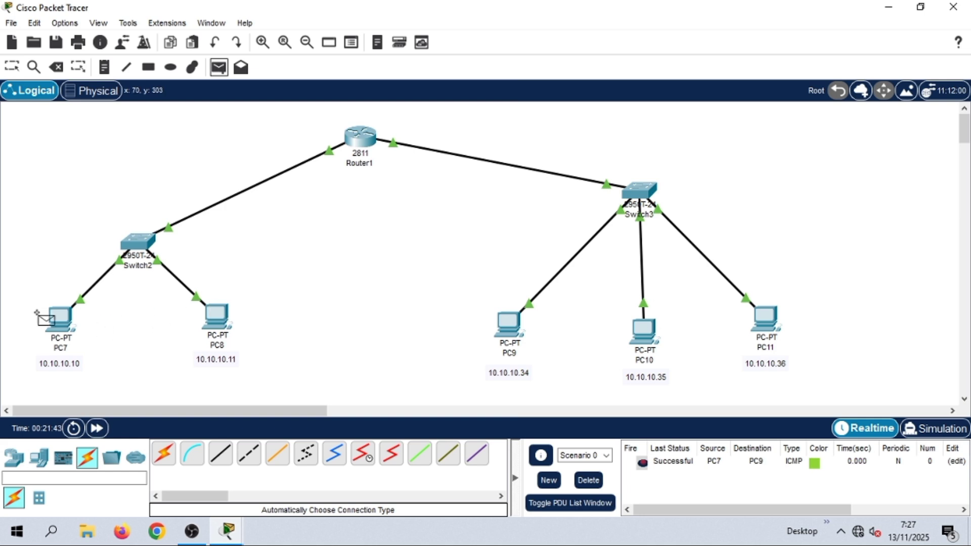
left_click(66, 316)
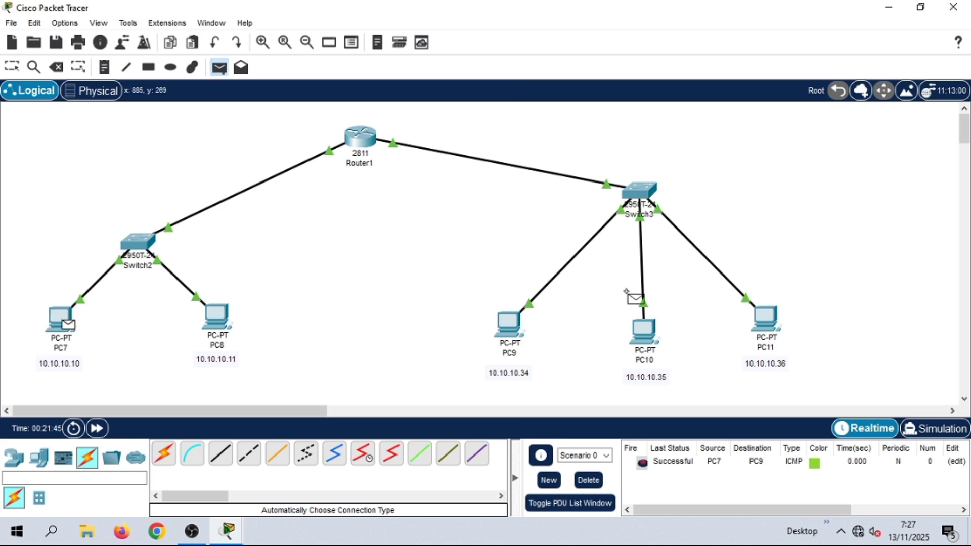
left_click(640, 327)
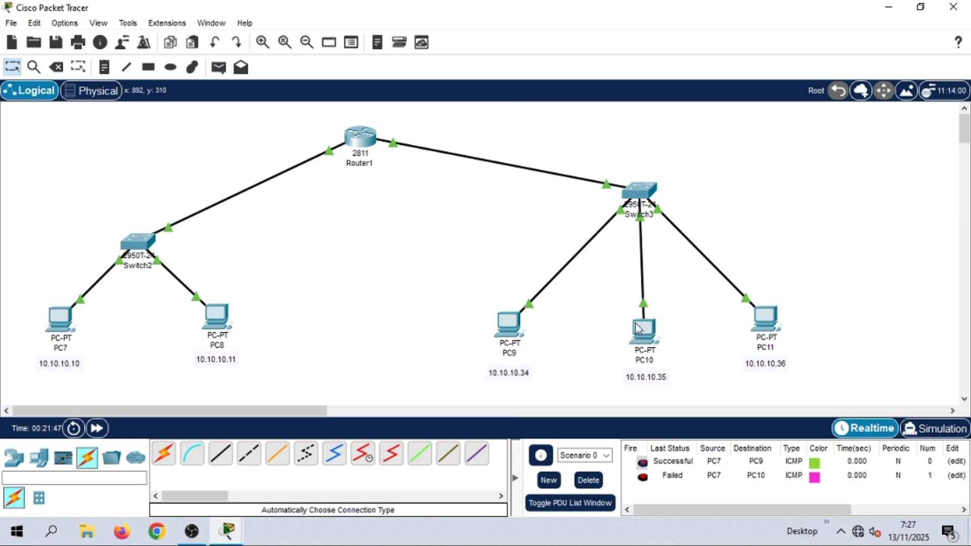
left_click(215, 71)
left_click(61, 322)
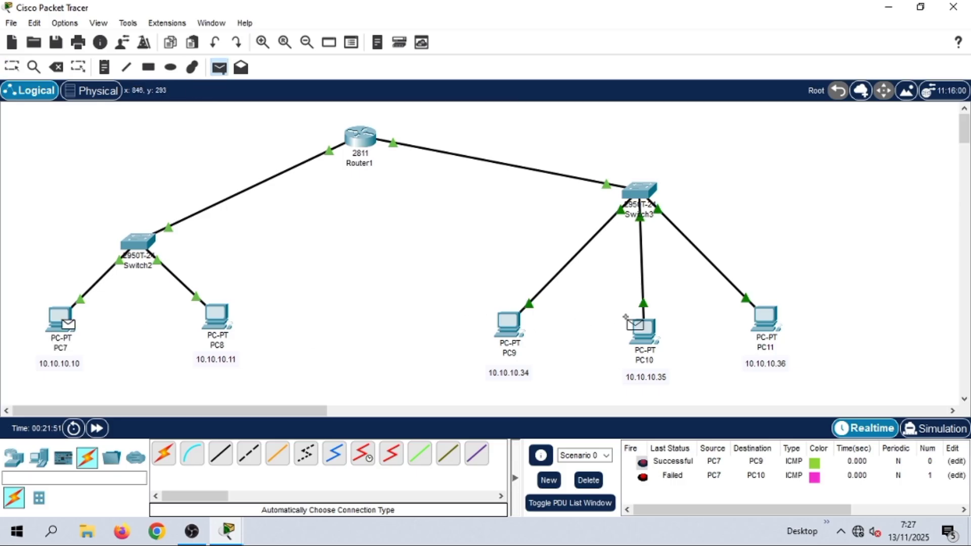
left_click(638, 325)
- Test connectivity from PC7 to PC11 by sending a simple PDU twice, checking the PDU list after each attempt
left_click(219, 68)
left_click(60, 323)
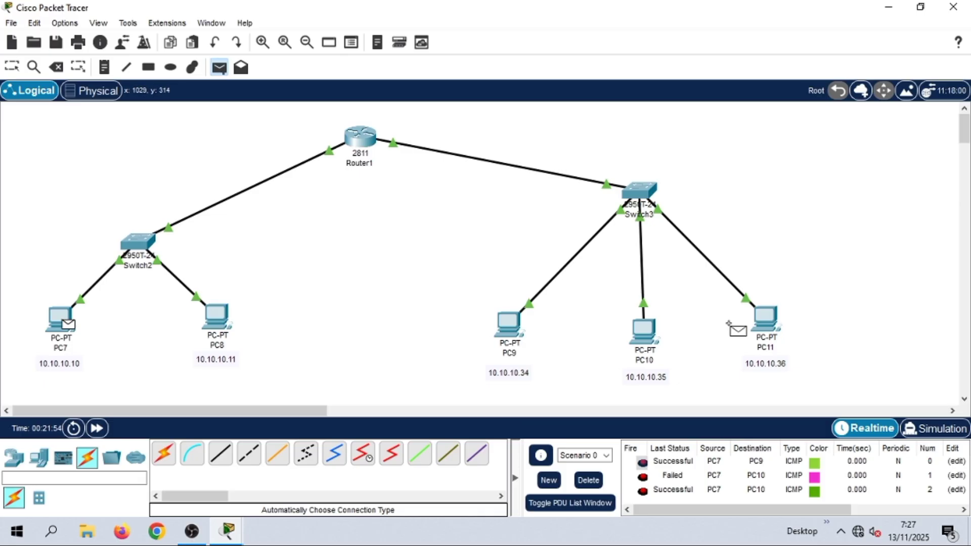
left_click(764, 316)
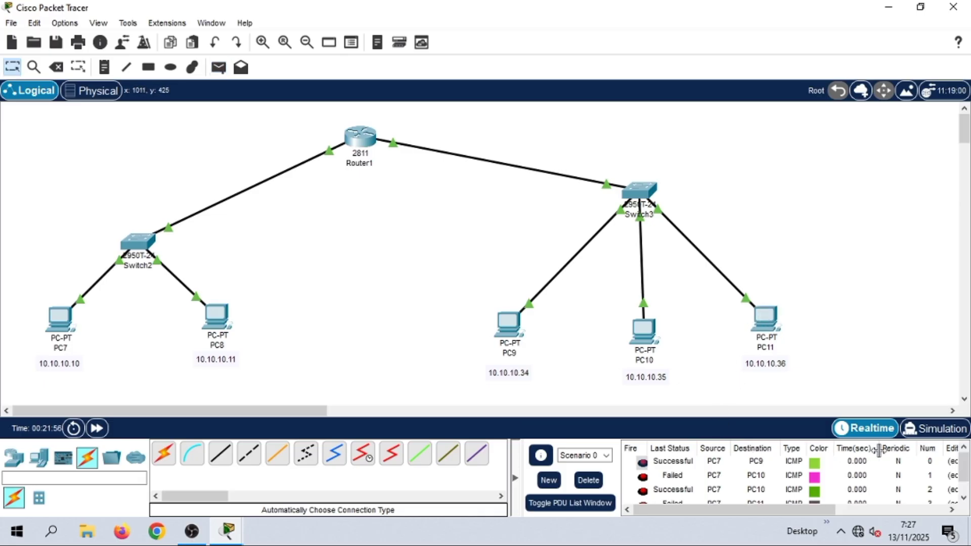
scroll(962, 481, "down", 1)
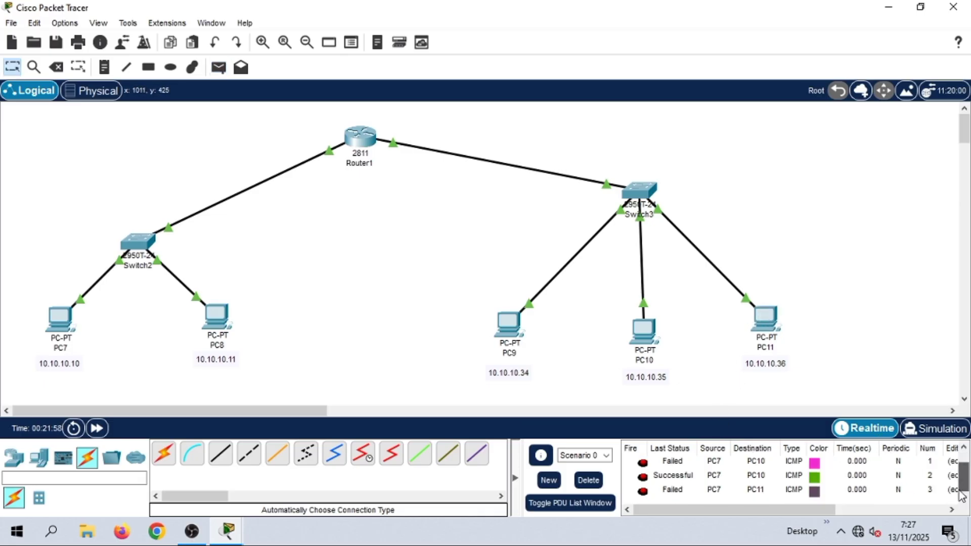
left_click(218, 70)
left_click(56, 319)
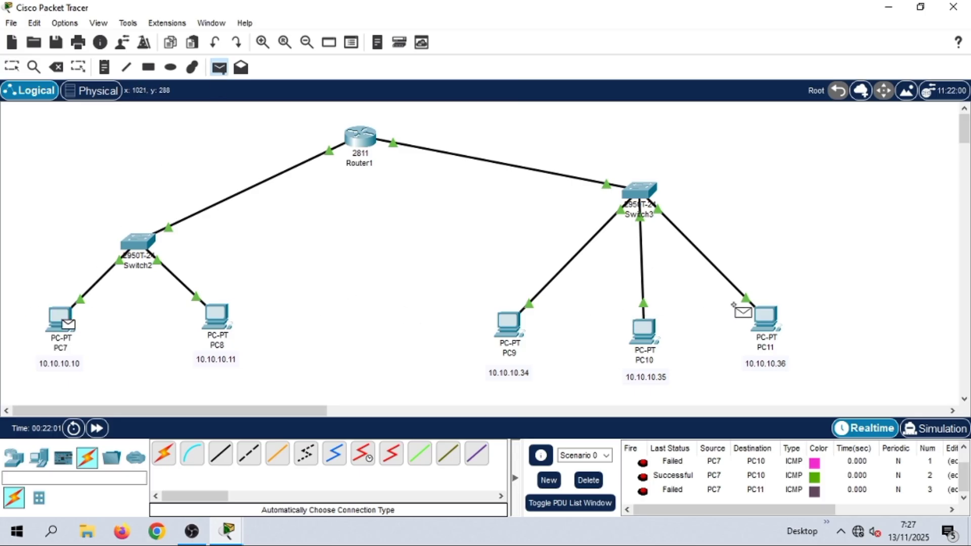
left_click(767, 323)
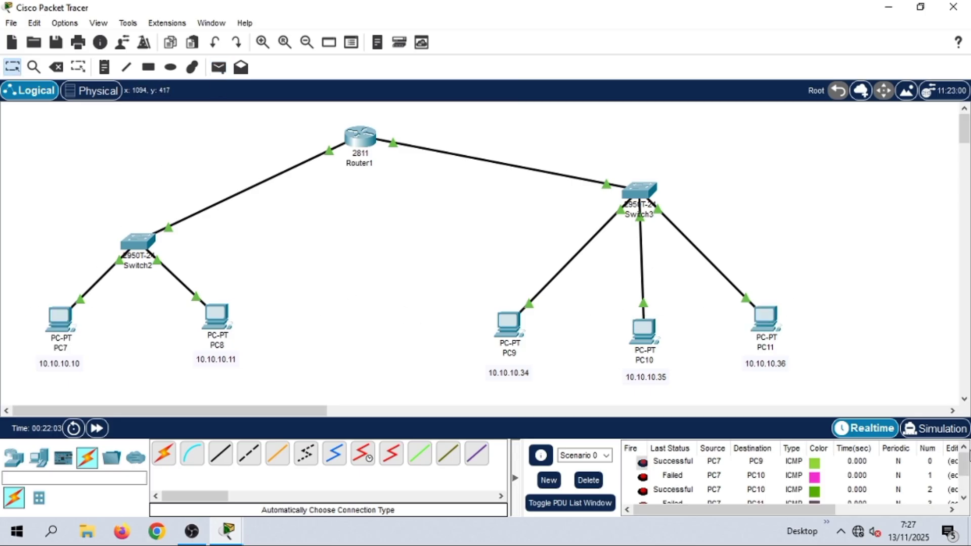
scroll(962, 478, "down", 2)
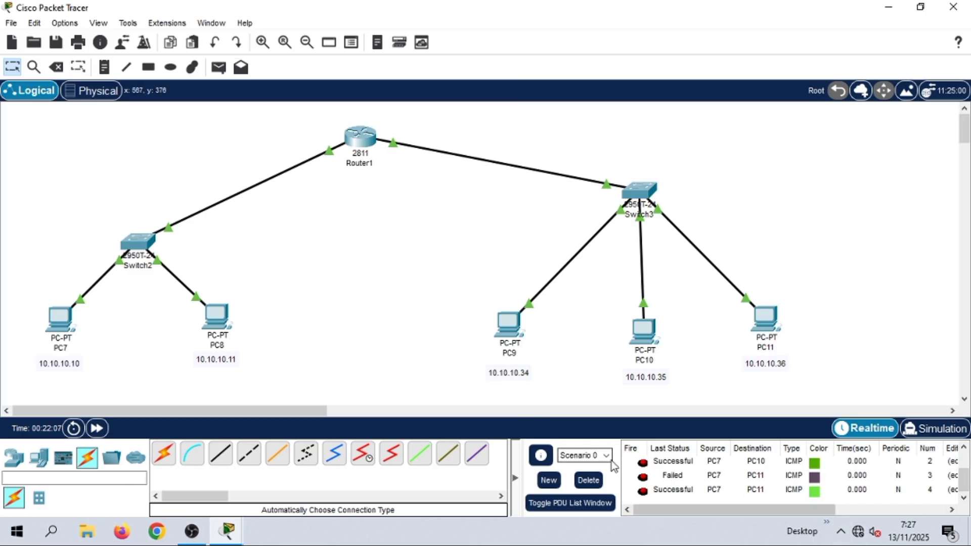
- Clear the scenario's PDU list and send a simple PDU from PC8 to PC9
left_click(588, 481)
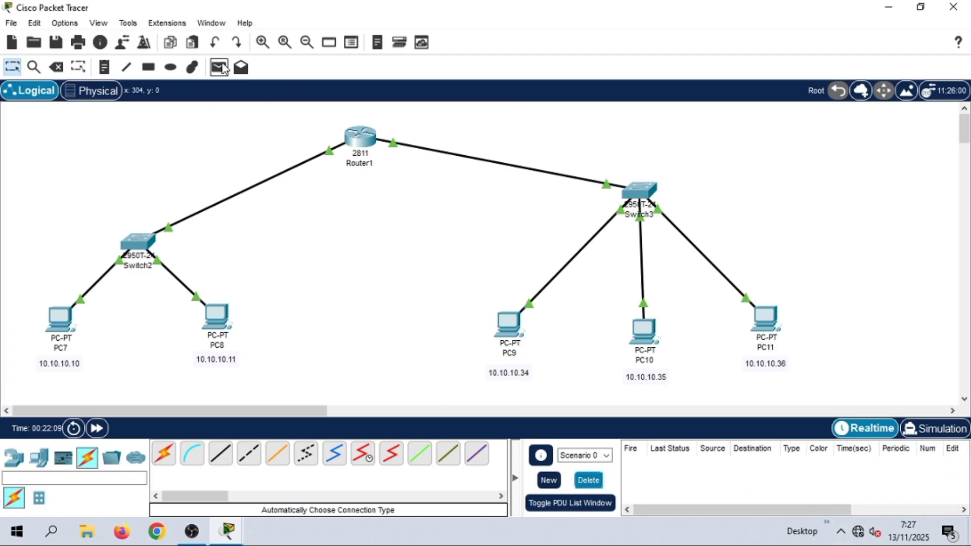
left_click(220, 67)
left_click(218, 316)
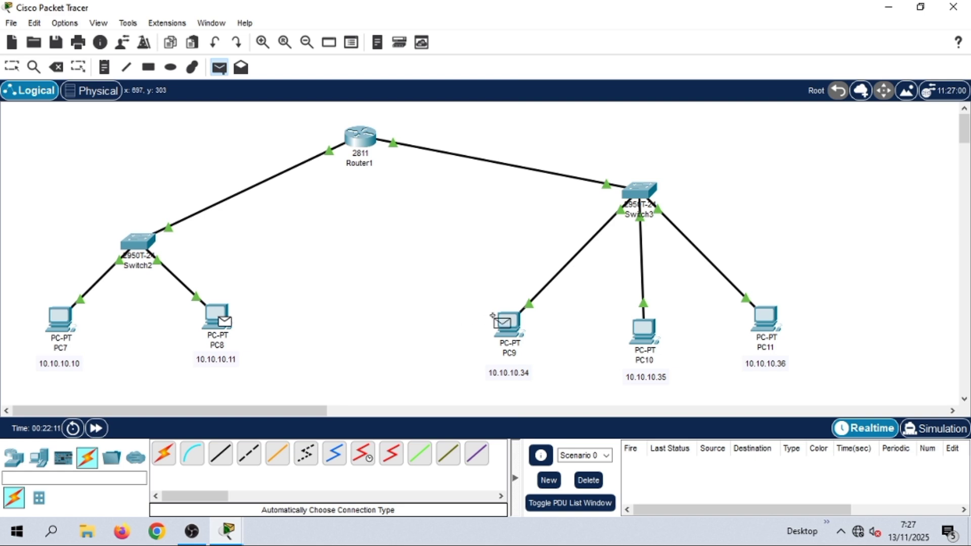
left_click(494, 317)
- Test the remaining connectivity from PC8 by sending one simple PDU to PC10 and another to PC11
left_click(219, 67)
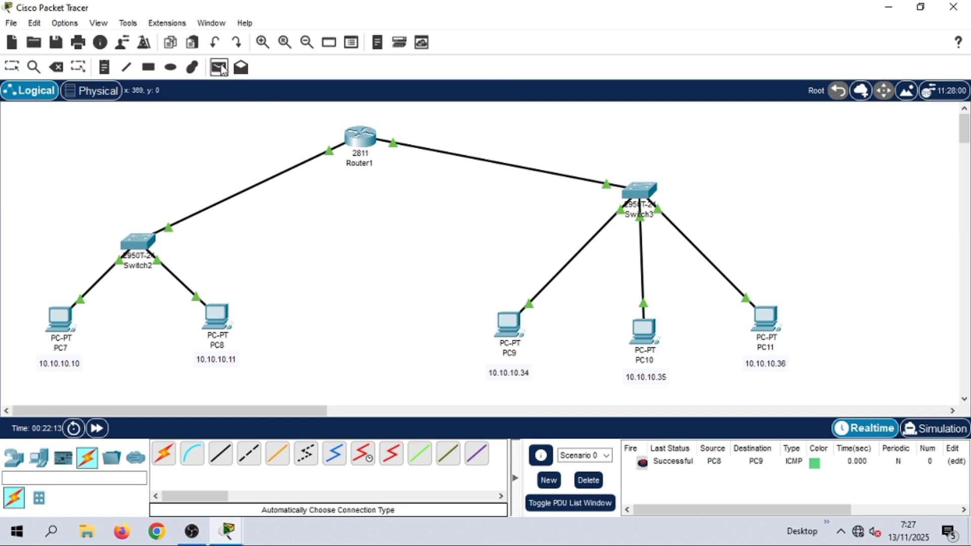
left_click(218, 318)
left_click(637, 329)
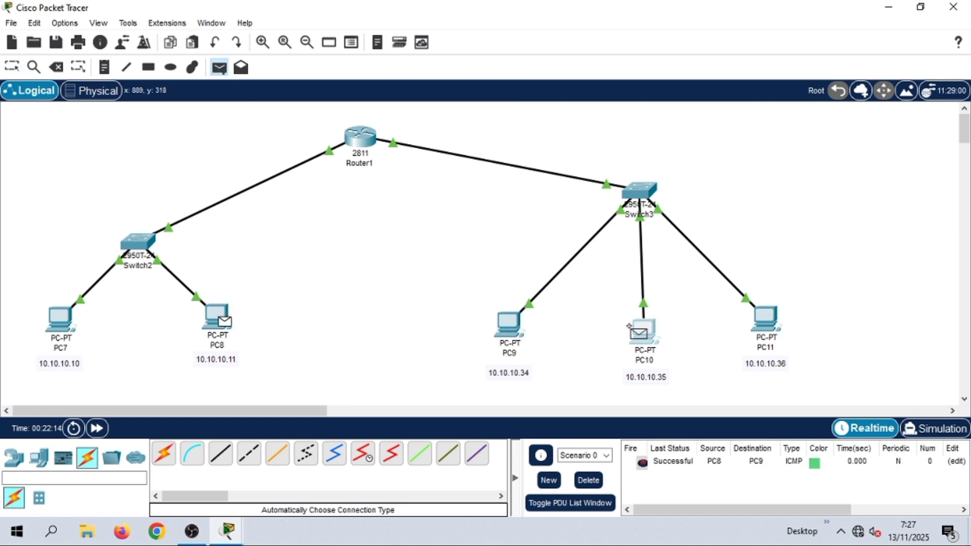
left_click(219, 67)
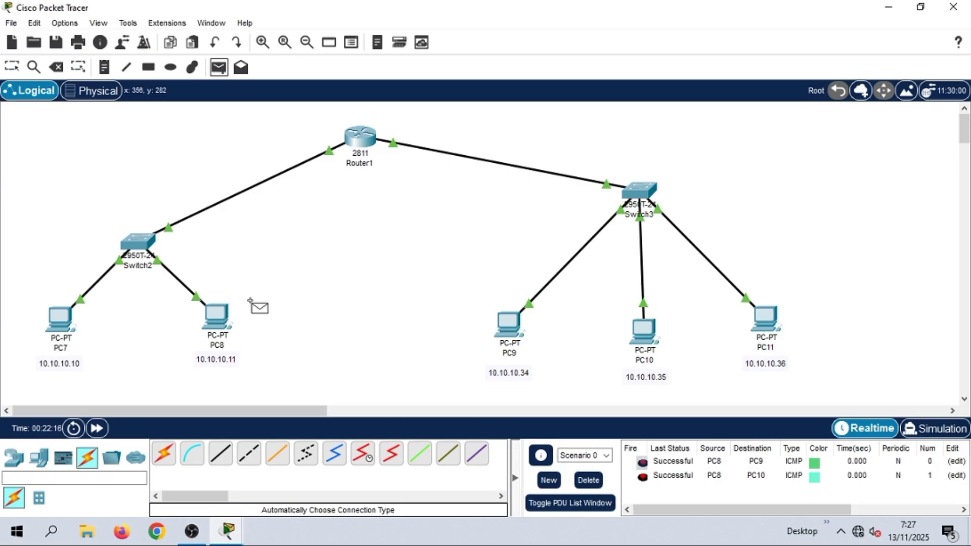
left_click(218, 316)
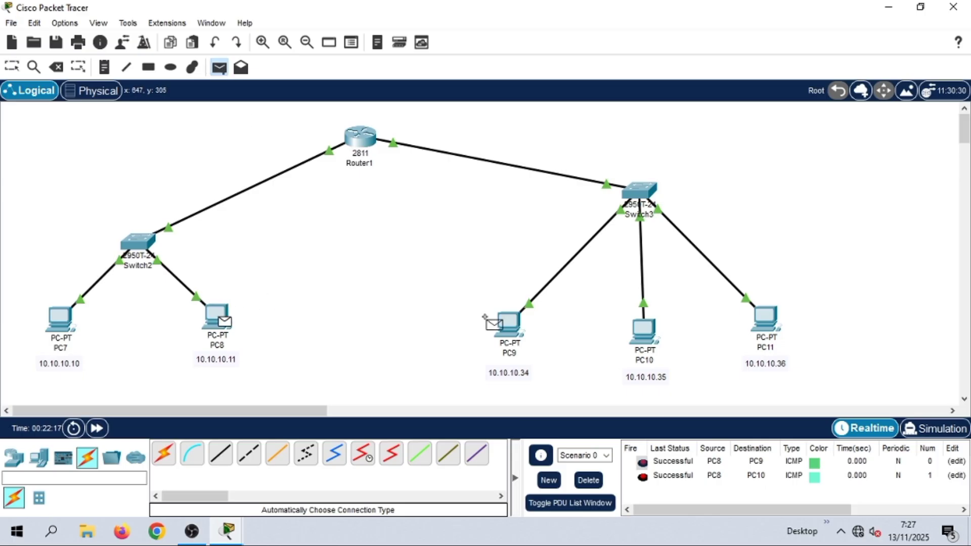
left_click(765, 317)
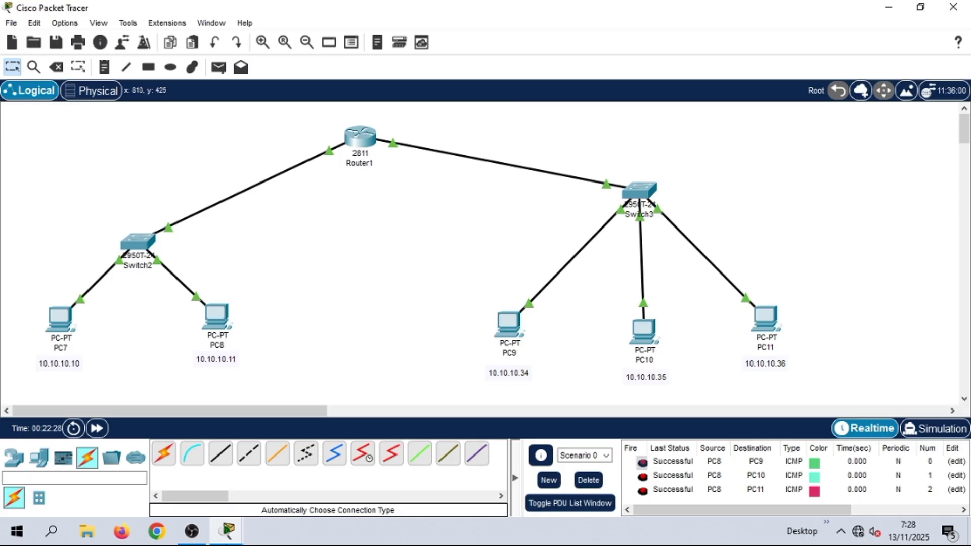
left_click(191, 531)
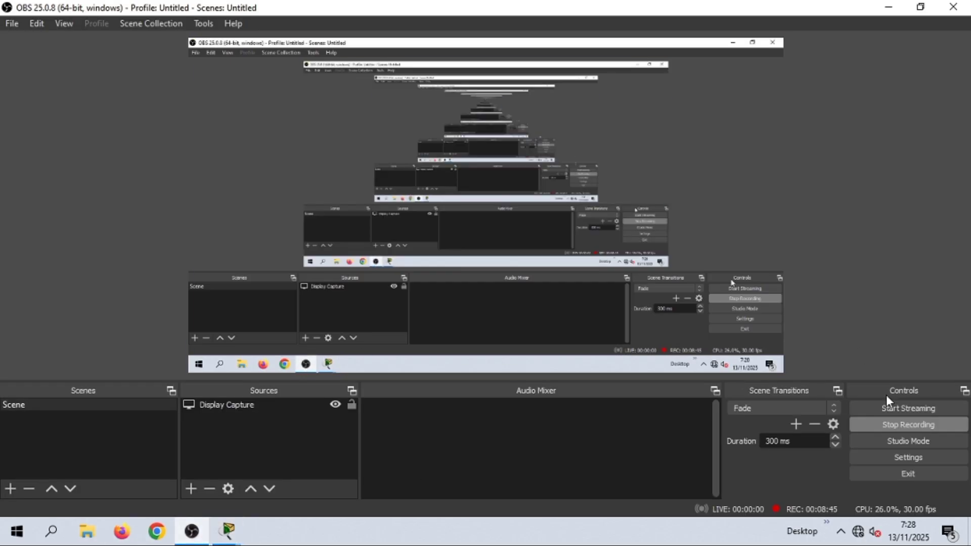
left_click(860, 425)
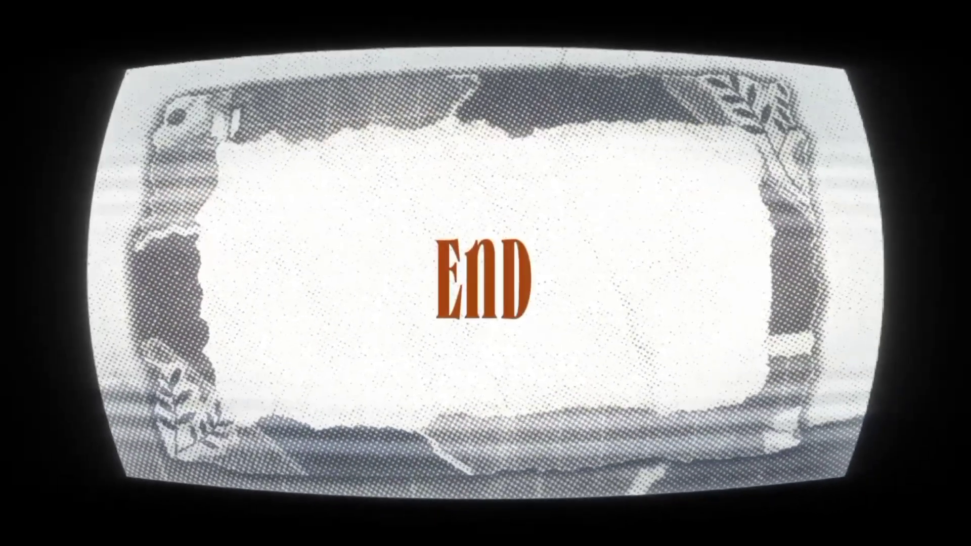